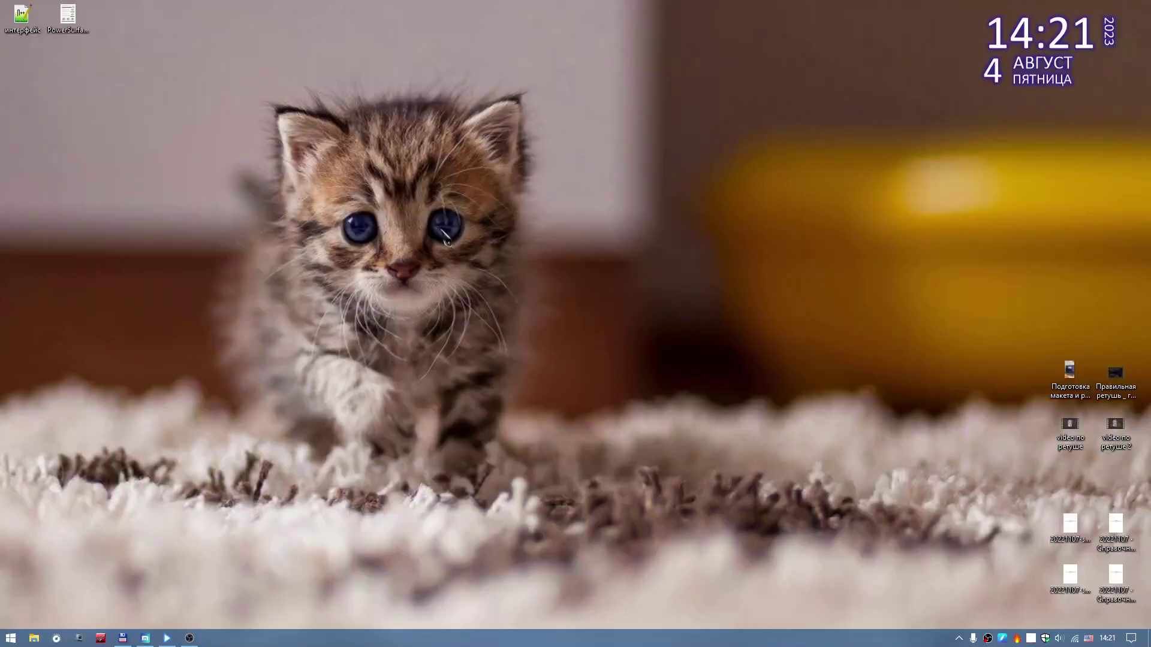
# Open the Fuel_tank_CR125R_2007 STL from the Бак folder in Total Commander
pyautogui.click(123, 637)
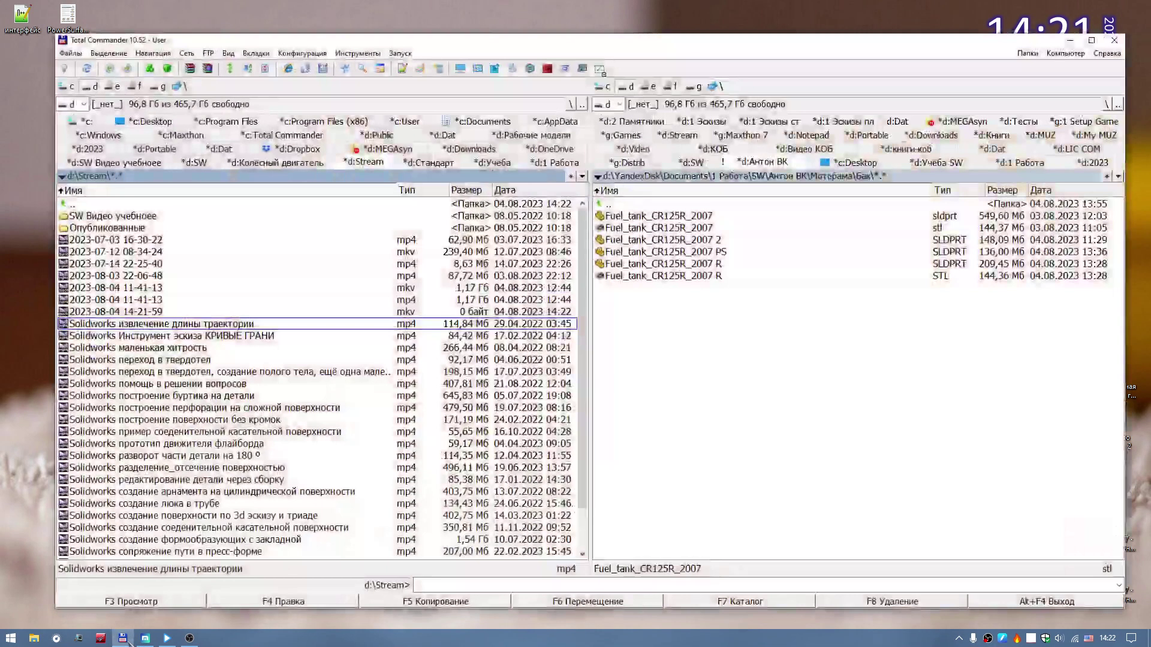
pyautogui.click(658, 230)
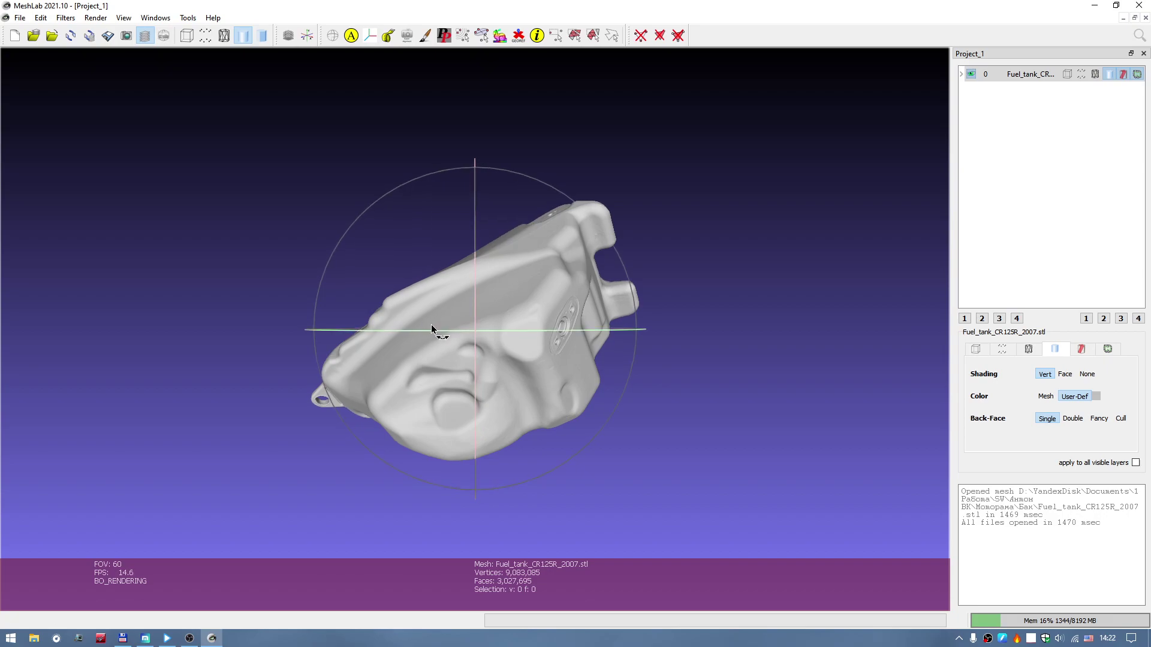
# Orbit and zoom the fuel tank mesh through several sides, then close MeshLab
pyautogui.moveTo(431, 326)
pyautogui.mouseDown()
pyautogui.moveTo(732, 387)
pyautogui.moveTo(163, 341)
pyautogui.moveTo(210, 367)
pyautogui.moveTo(523, 319)
pyautogui.moveTo(210, 436)
pyautogui.moveTo(370, 410)
pyautogui.moveTo(596, 349)
pyautogui.mouseUp()
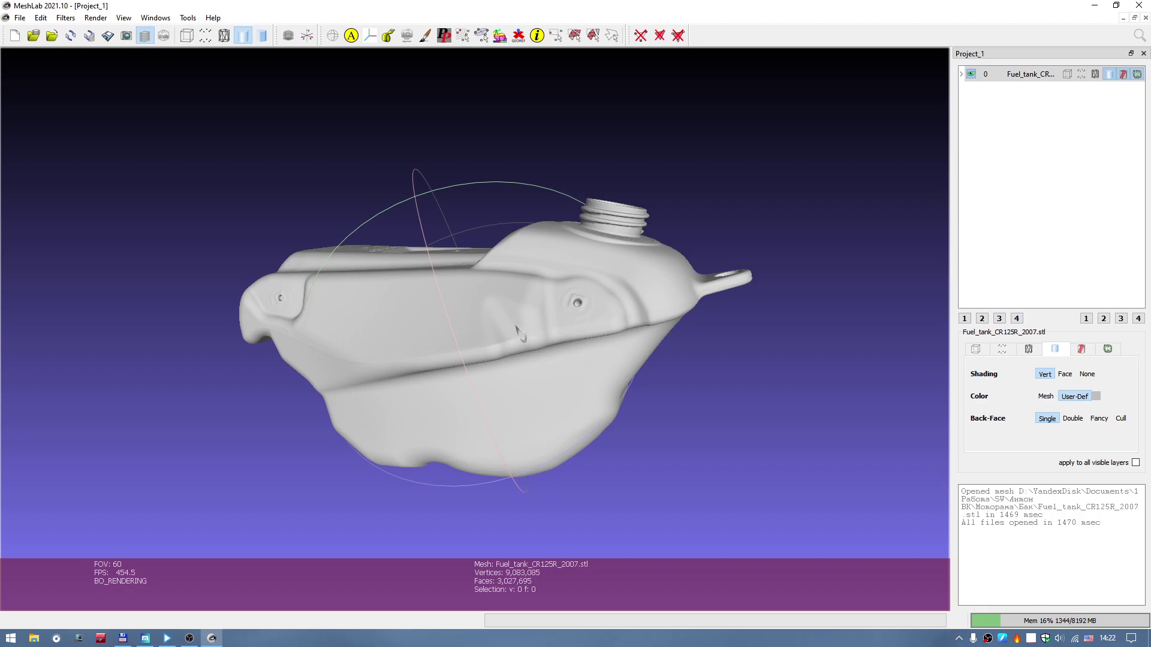
pyautogui.scroll(-3, 727, 386)
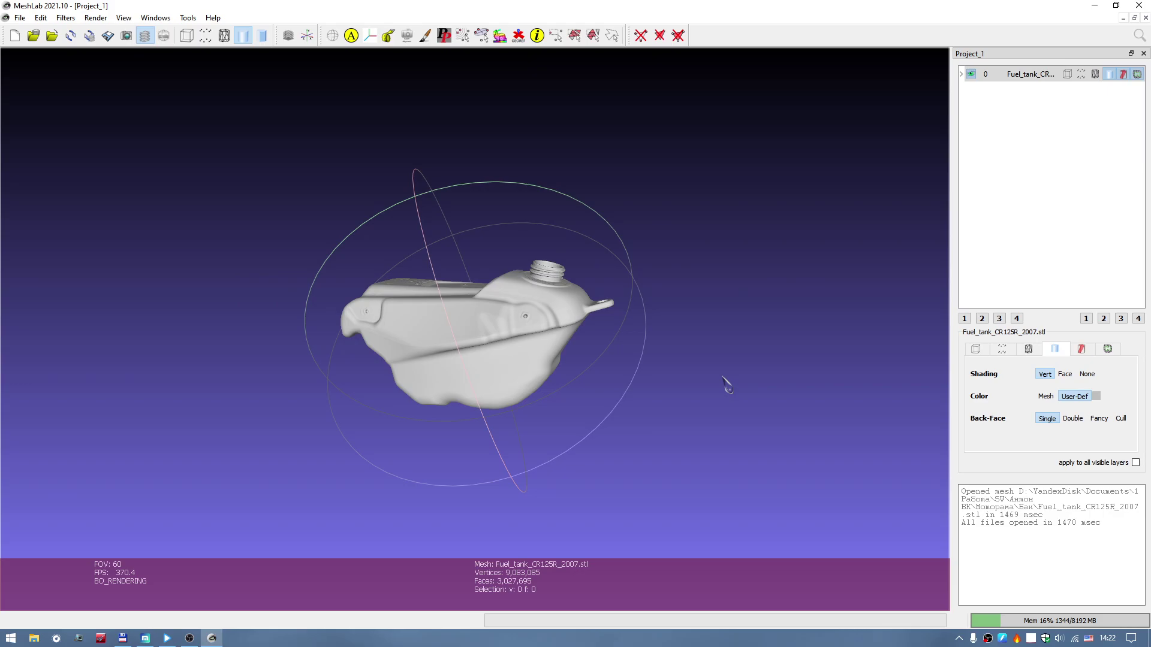
pyautogui.scroll(5, 481, 328)
pyautogui.moveTo(482, 328)
pyautogui.mouseDown()
pyautogui.moveTo(385, 303)
pyautogui.moveTo(437, 296)
pyautogui.moveTo(321, 386)
pyautogui.moveTo(405, 362)
pyautogui.moveTo(411, 315)
pyautogui.moveTo(301, 328)
pyautogui.moveTo(538, 346)
pyautogui.moveTo(725, 308)
pyautogui.moveTo(488, 319)
pyautogui.moveTo(622, 390)
pyautogui.moveTo(784, 419)
pyautogui.moveTo(557, 379)
pyautogui.mouseUp()
pyautogui.moveTo(622, 366)
pyautogui.mouseDown()
pyautogui.moveTo(275, 308)
pyautogui.moveTo(115, 398)
pyautogui.moveTo(444, 326)
pyautogui.moveTo(528, 326)
pyautogui.mouseUp()
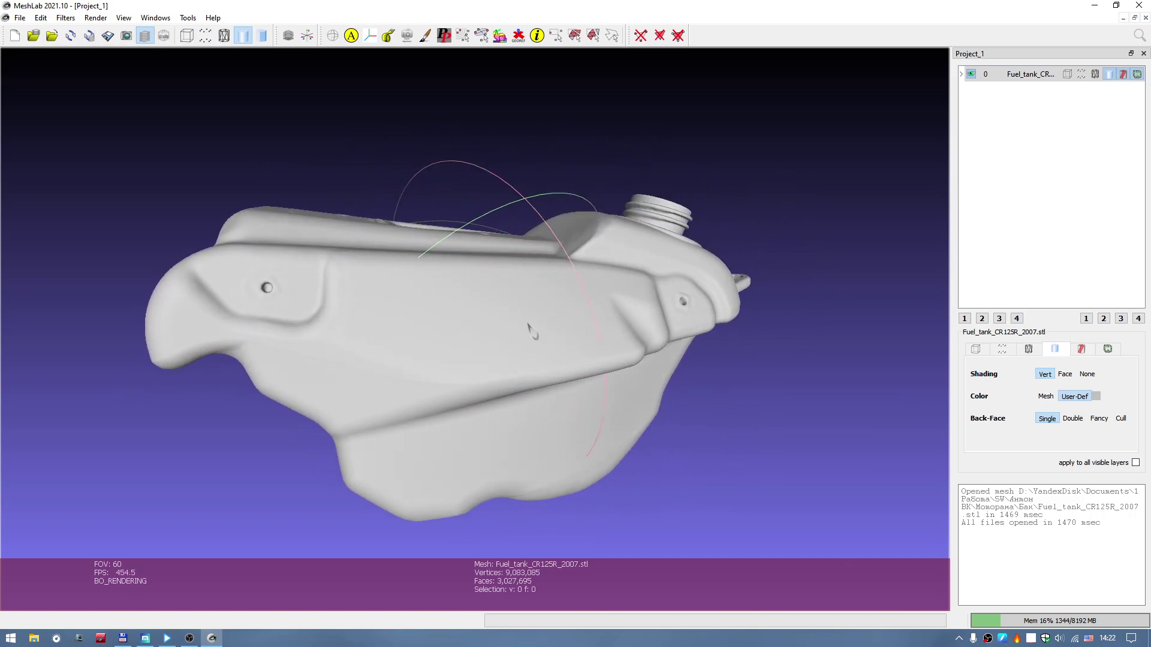
pyautogui.scroll(5, 277, 303)
pyautogui.scroll(-7, 294, 299)
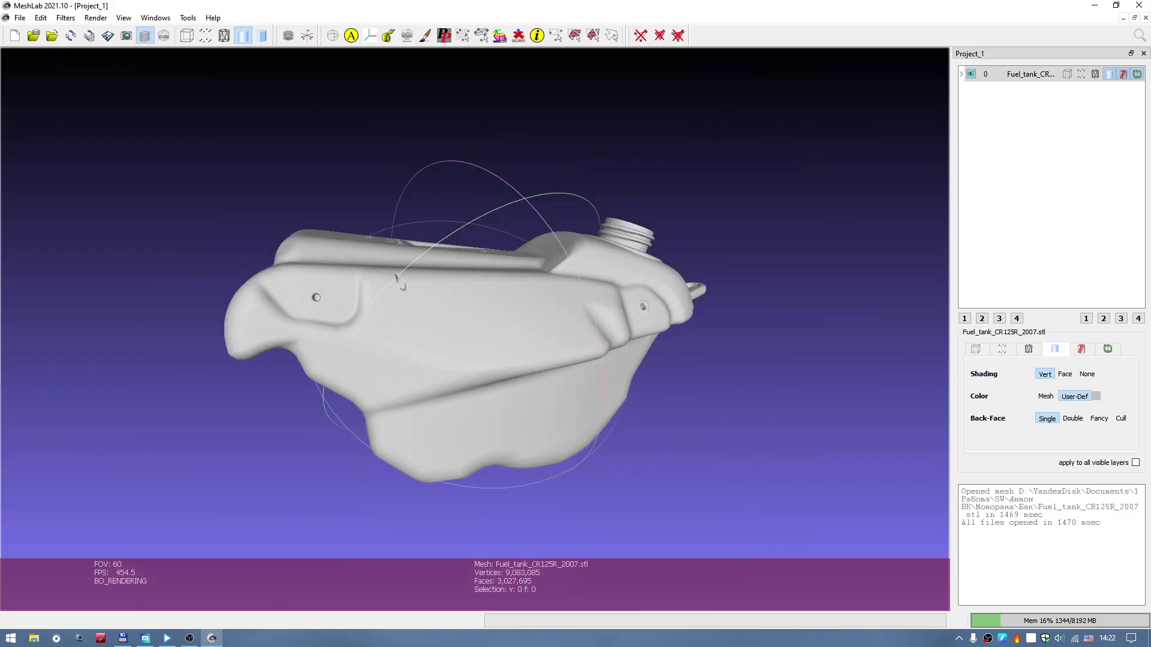
pyautogui.moveTo(414, 298); pyautogui.dragTo(434, 309)
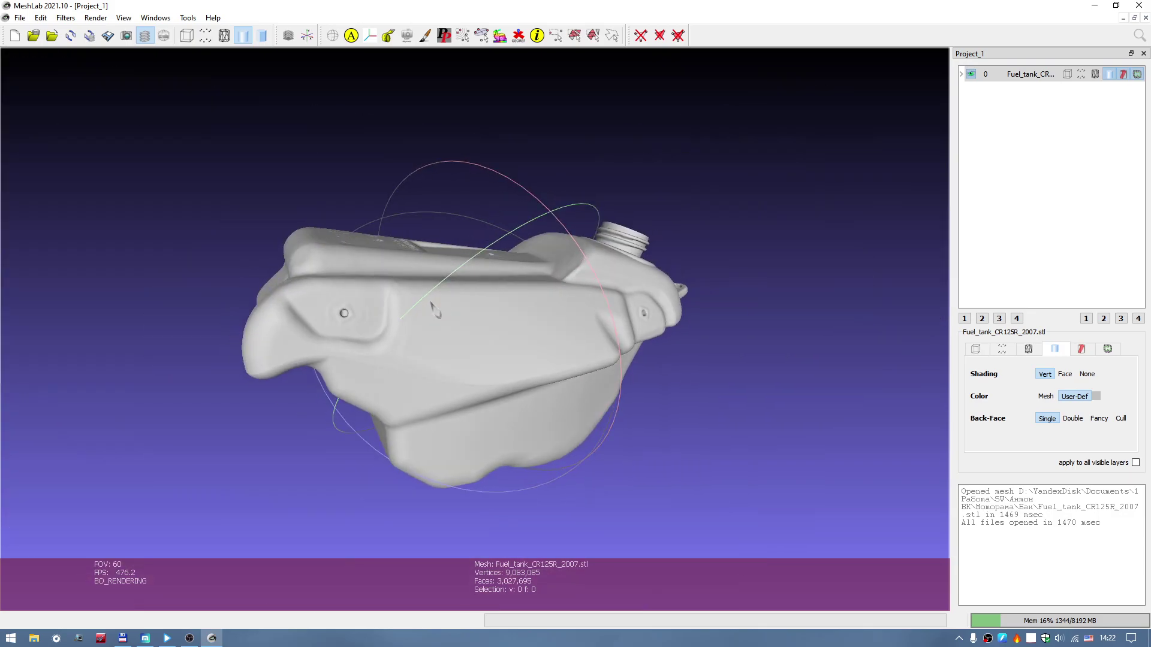
pyautogui.click(1138, 5)
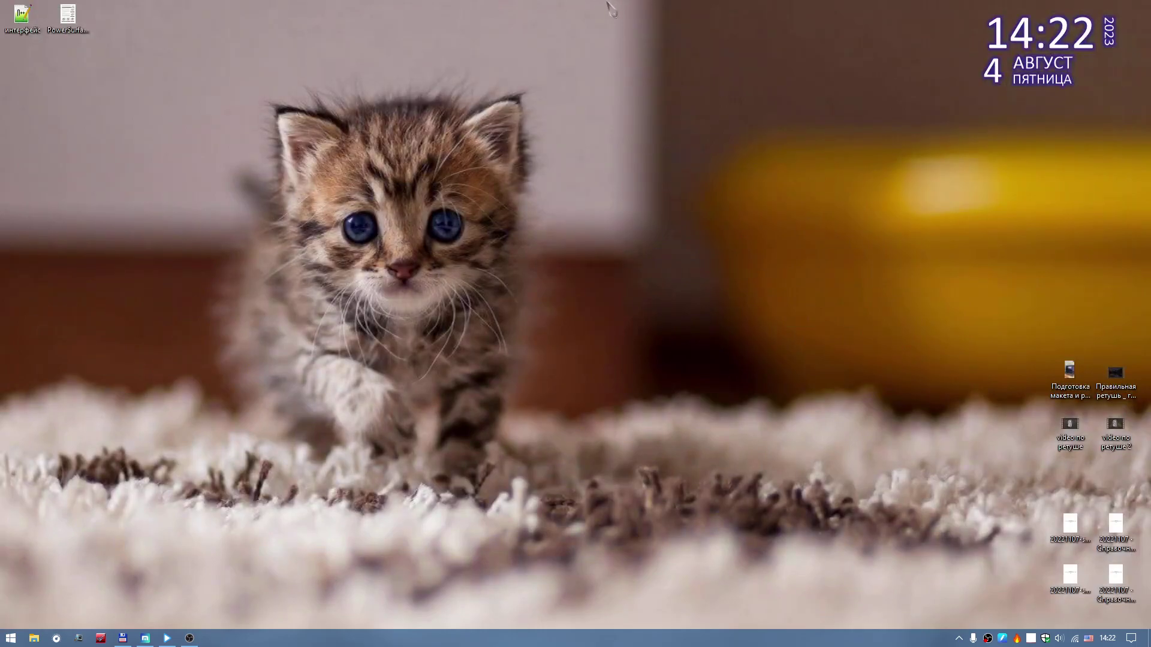
# Launch SOLIDWORKS 2021 from the 3D programs stack on the dock
pyautogui.moveTo(609, 8)
pyautogui.click(507, 45)
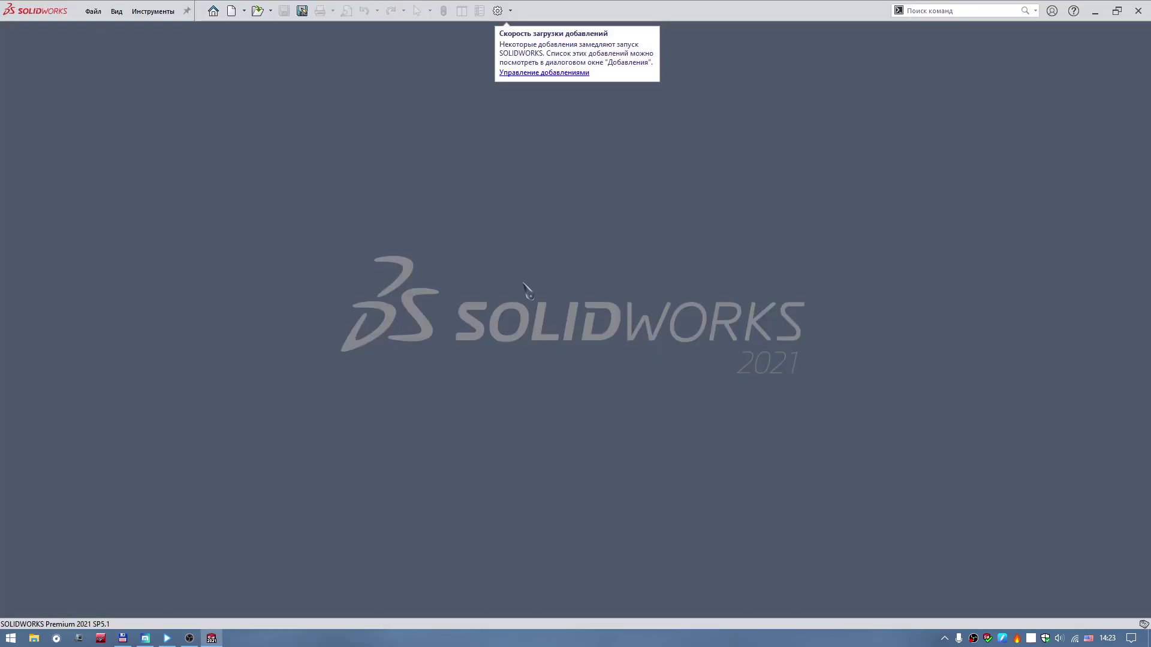
pyautogui.click(510, 10)
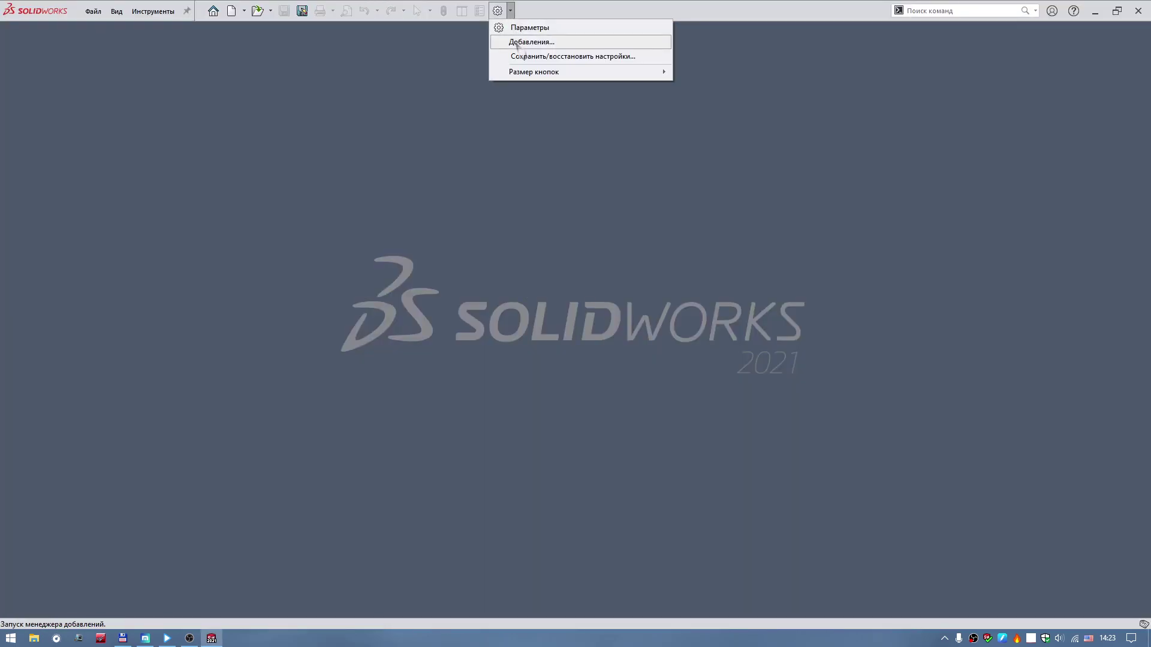
pyautogui.click(518, 40)
pyautogui.scroll(-5, 360, 303)
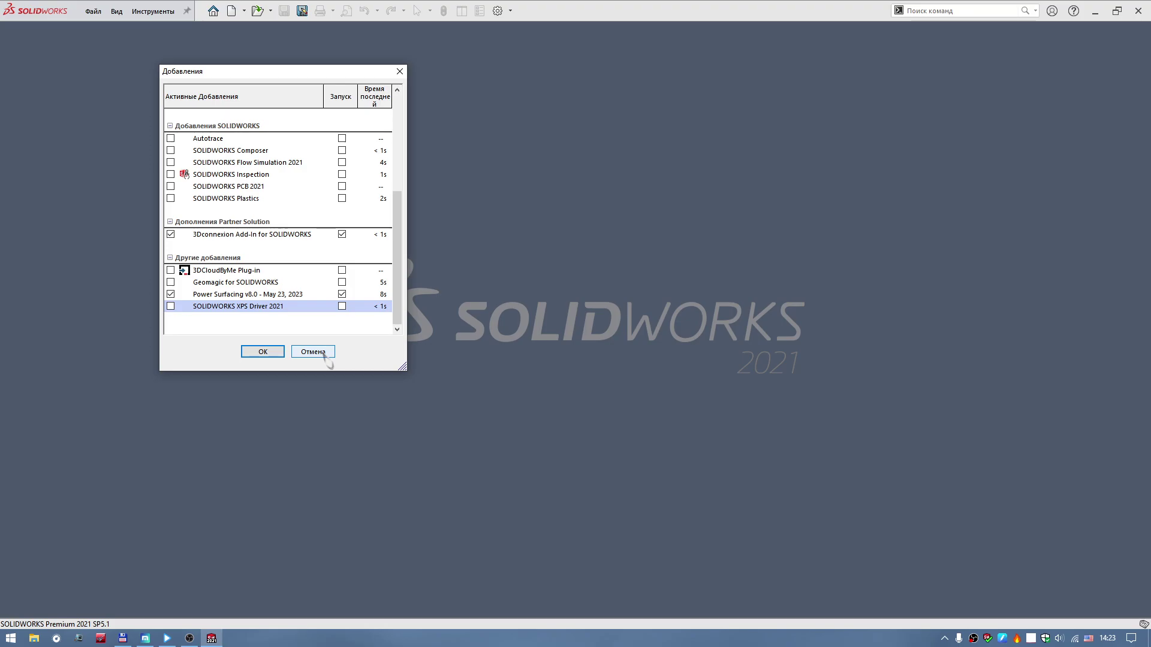
pyautogui.click(326, 360)
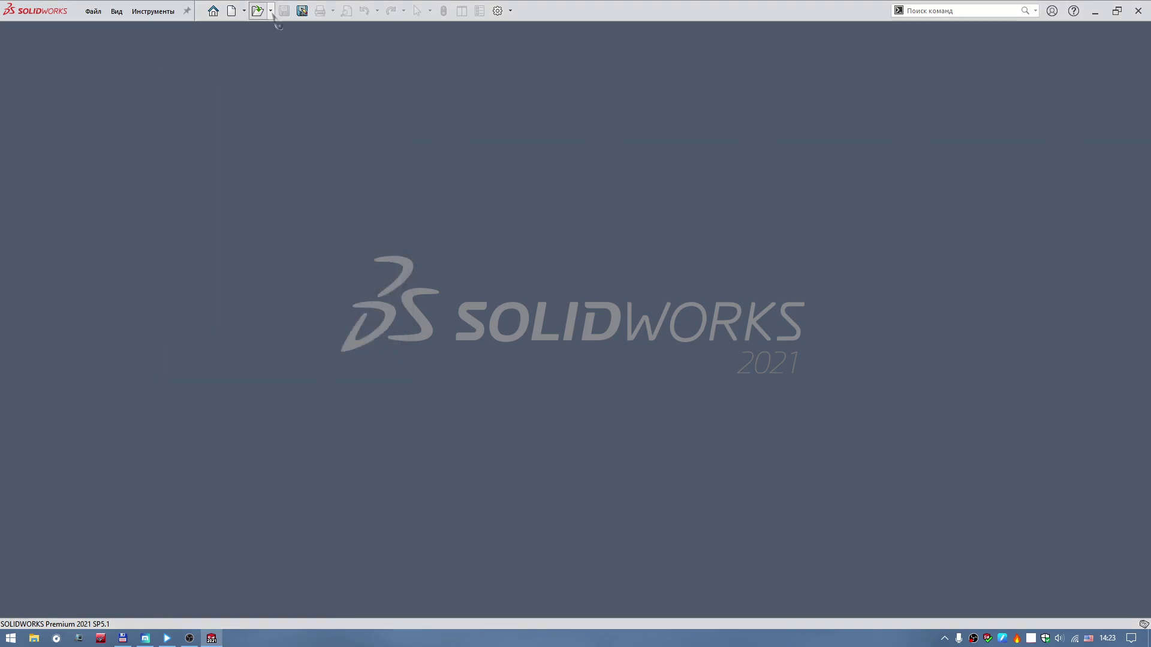
pyautogui.click(271, 11)
# Import the Fuel_tank_CR125R_2007 STL scan into SOLIDWORKS as a part
pyautogui.click(274, 27)
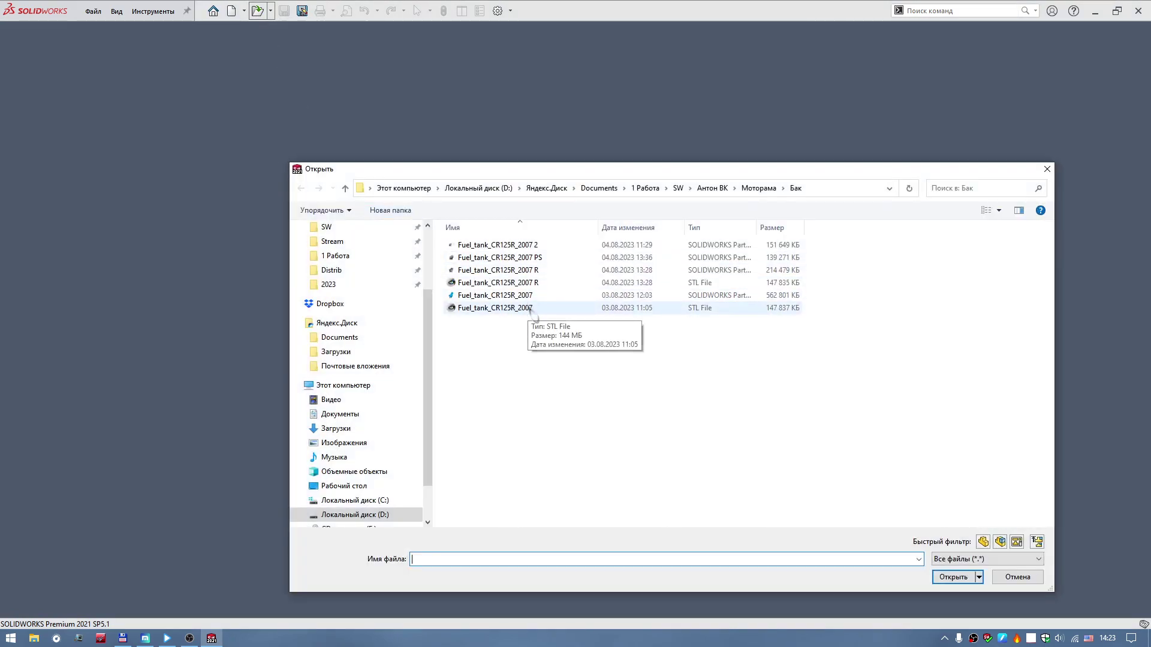
pyautogui.click(495, 307)
pyautogui.click(952, 600)
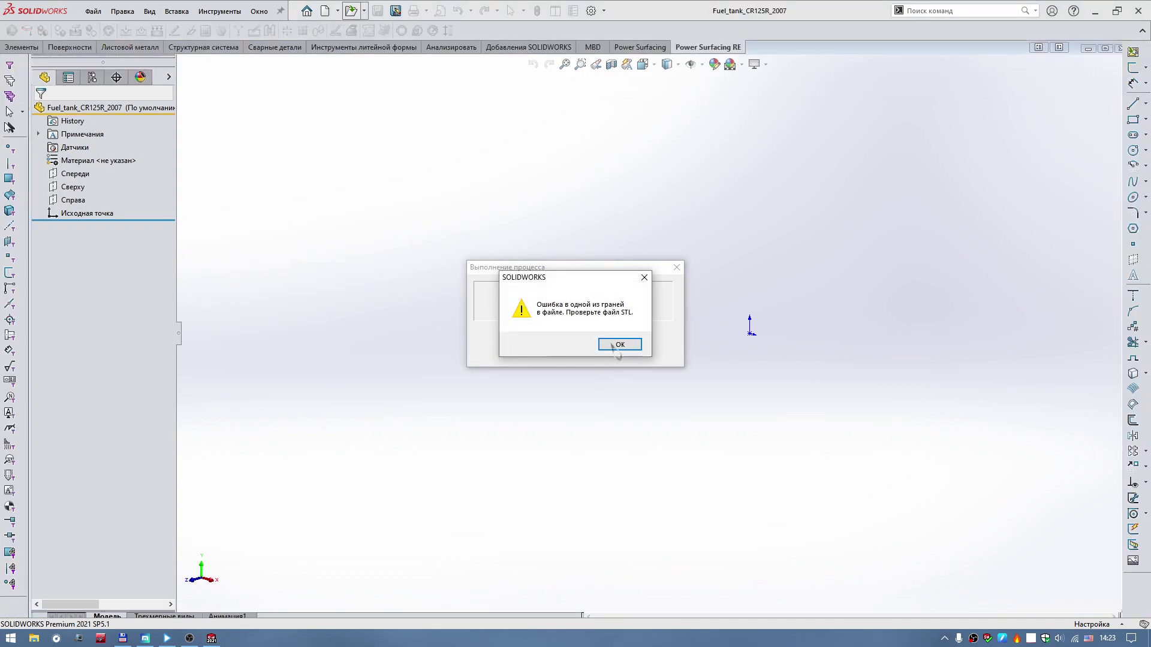
# Dismiss the face-error warning and delete the graphics body Графика (Закрыто) -2
pyautogui.click(601, 340)
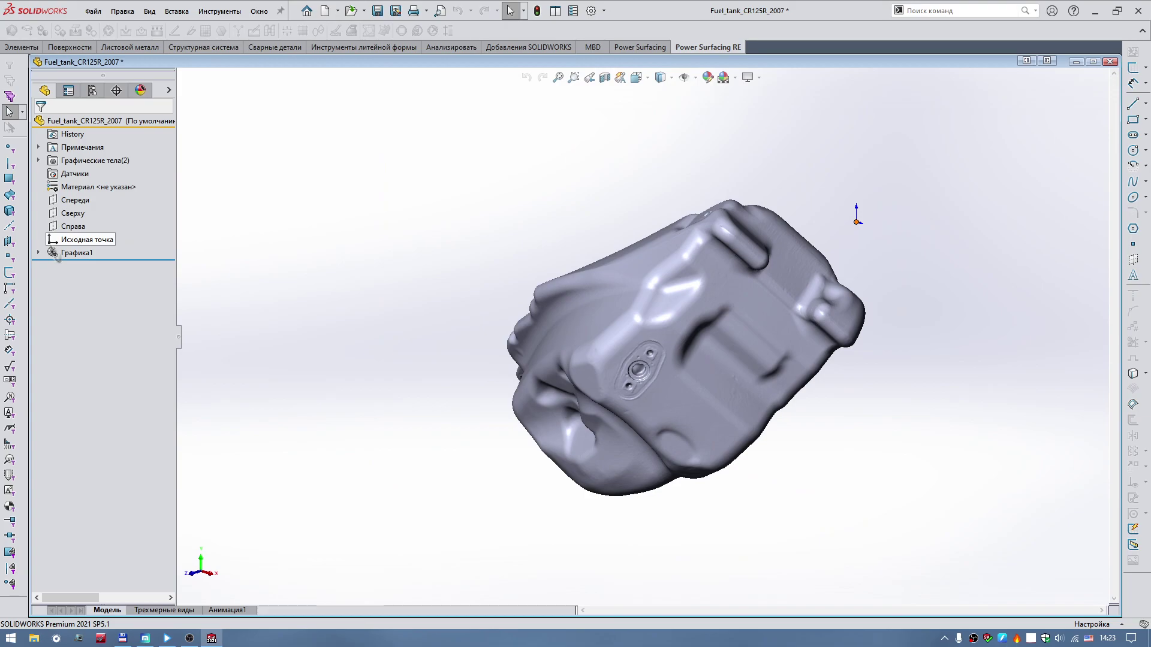
pyautogui.click(39, 253)
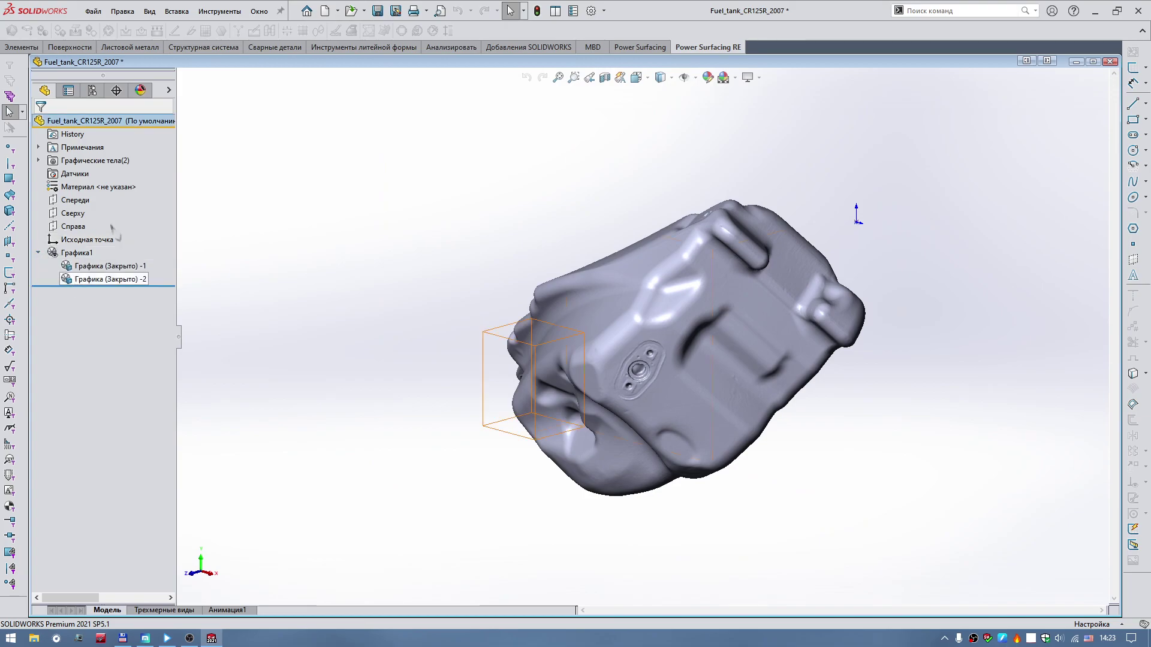
pyautogui.click(167, 89)
pyautogui.rightClick(106, 280)
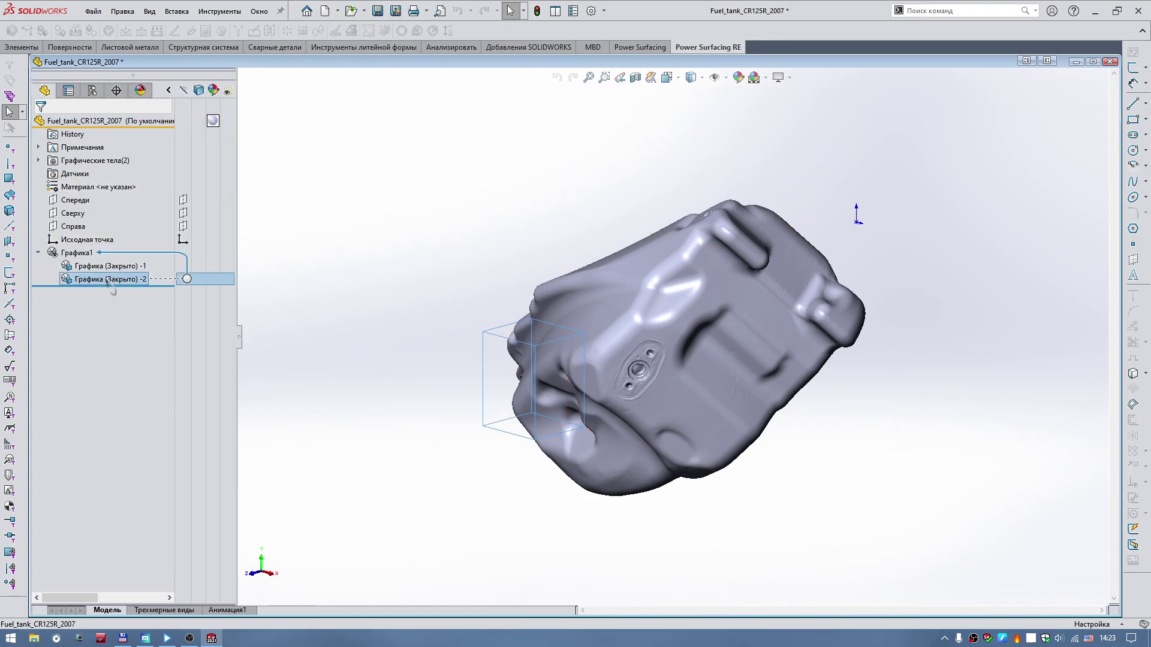
pyautogui.click(141, 358)
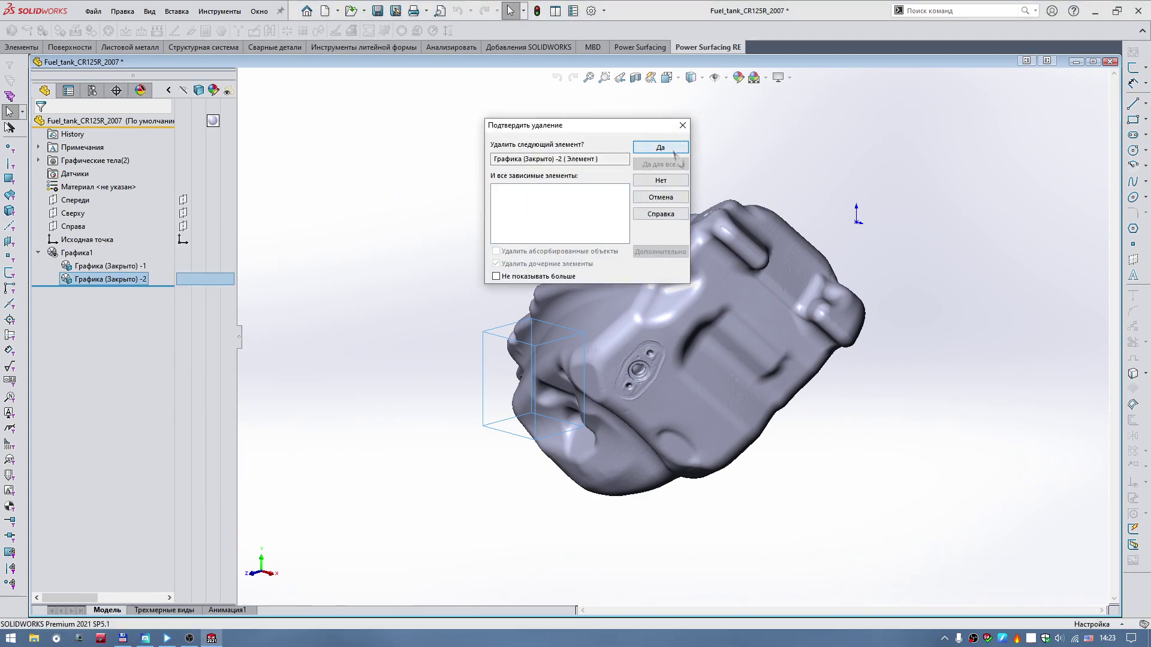
pyautogui.press('Return')
pyautogui.moveTo(465, 311)
pyautogui.mouseDown(button='middle')
pyautogui.moveTo(494, 334)
pyautogui.moveTo(539, 336)
pyautogui.mouseUp(button='middle')
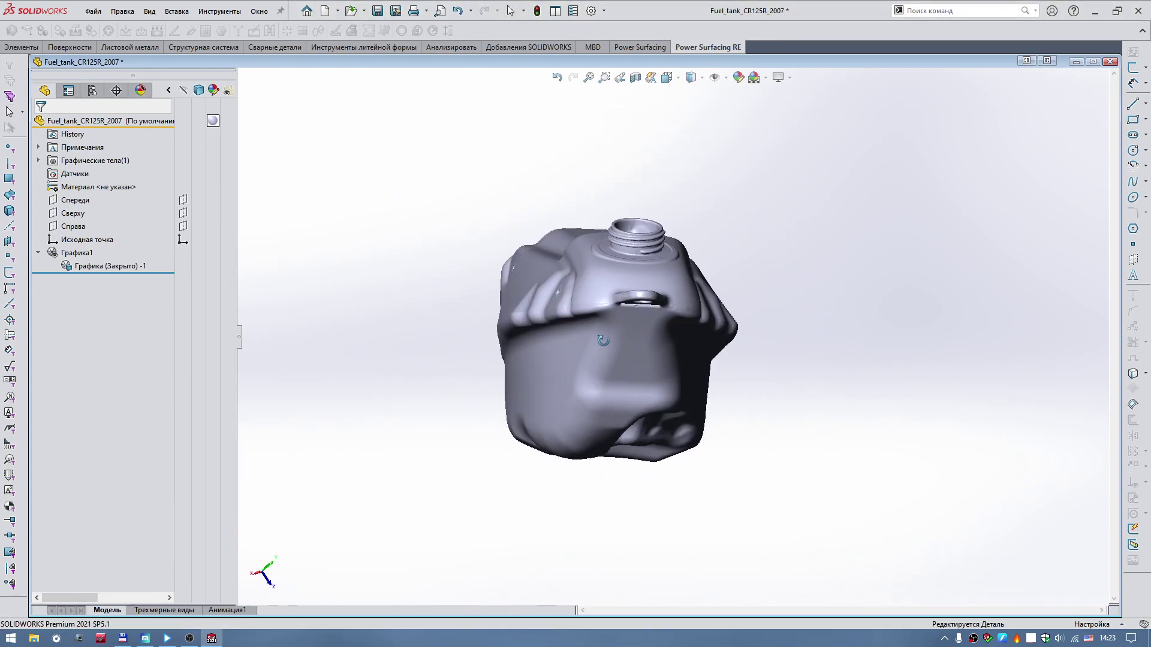
# Try Move/Copy Body on the remaining graphics body, cancel it, and close the document
pyautogui.click(72, 268)
pyautogui.click(22, 47)
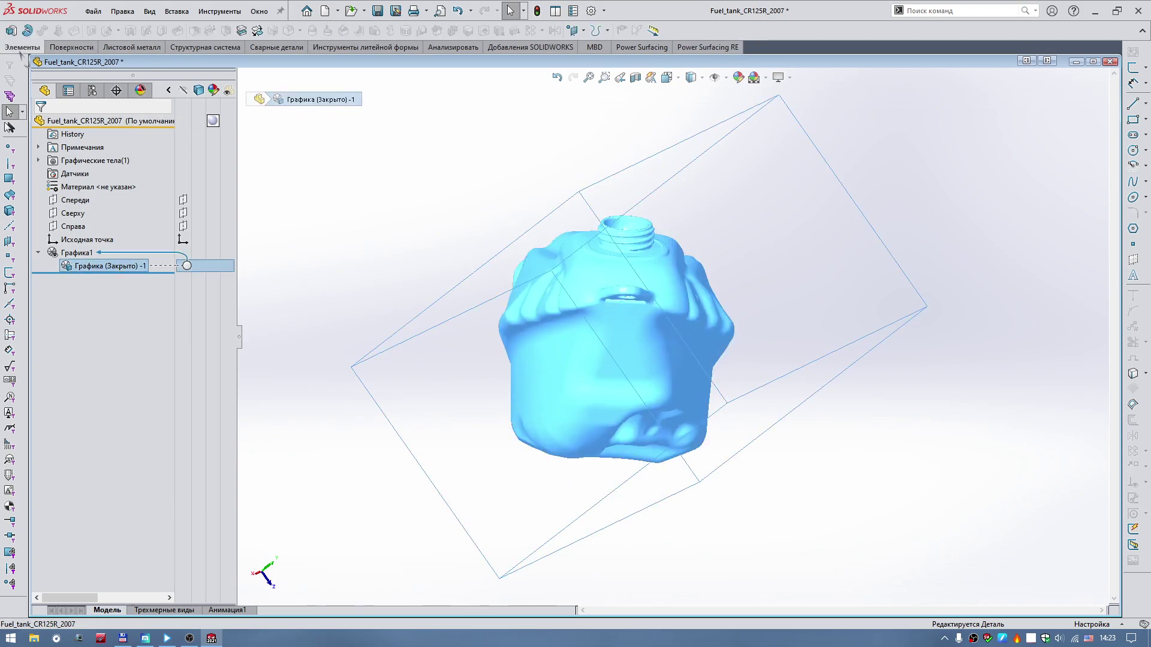
pyautogui.click(257, 30)
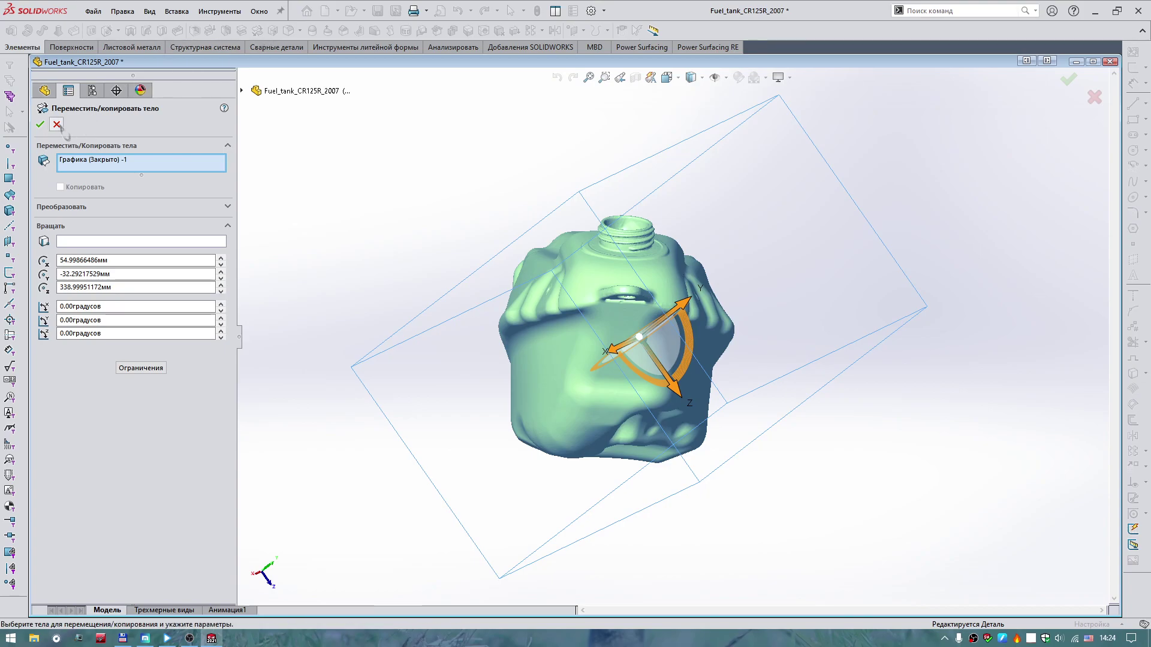
pyautogui.click(57, 125)
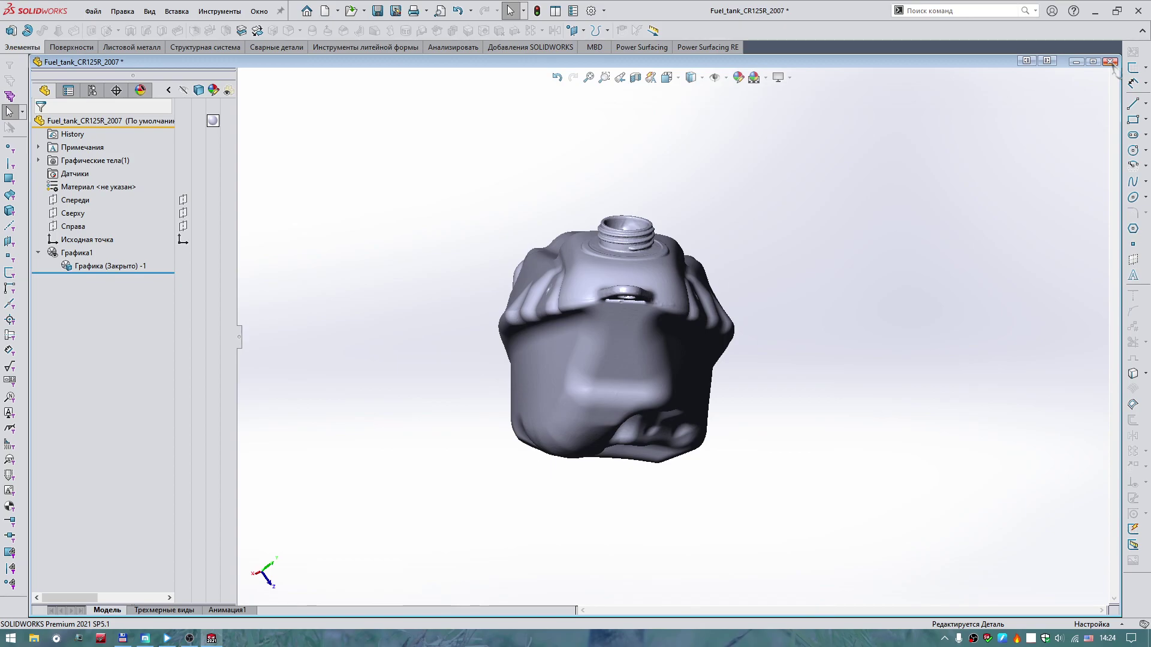
pyautogui.click(1110, 62)
# Discard changes to the first tank and open the Fuel_tank_CR125R_2007 R STL scan
pyautogui.click(586, 333)
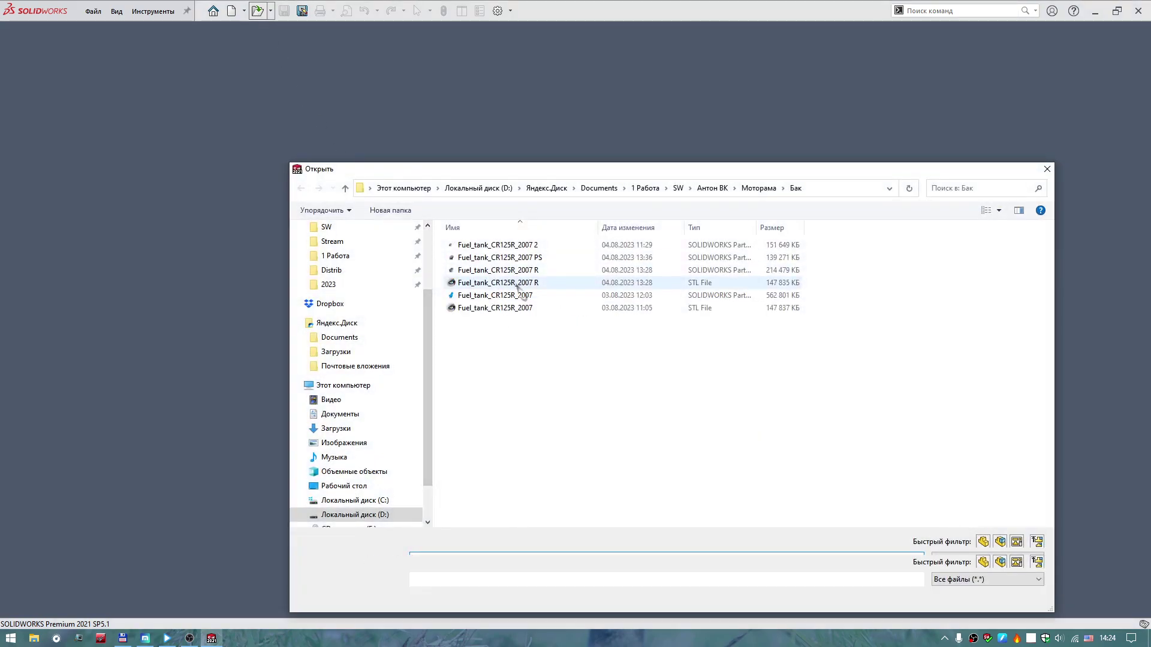
pyautogui.click(517, 284)
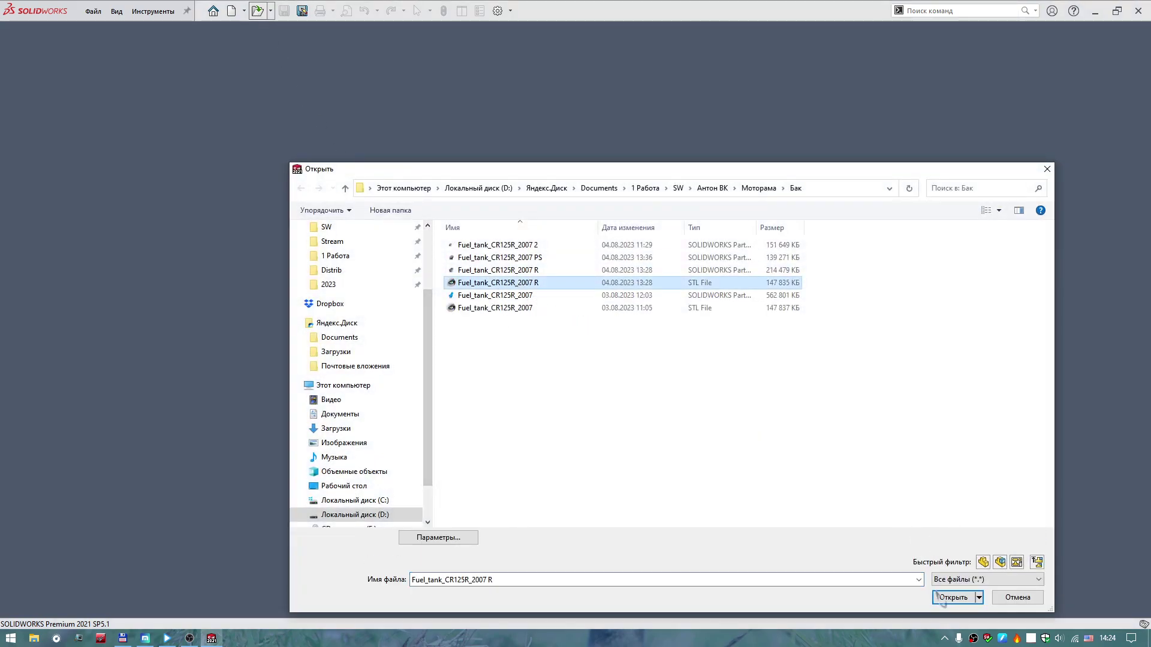
pyautogui.click(957, 602)
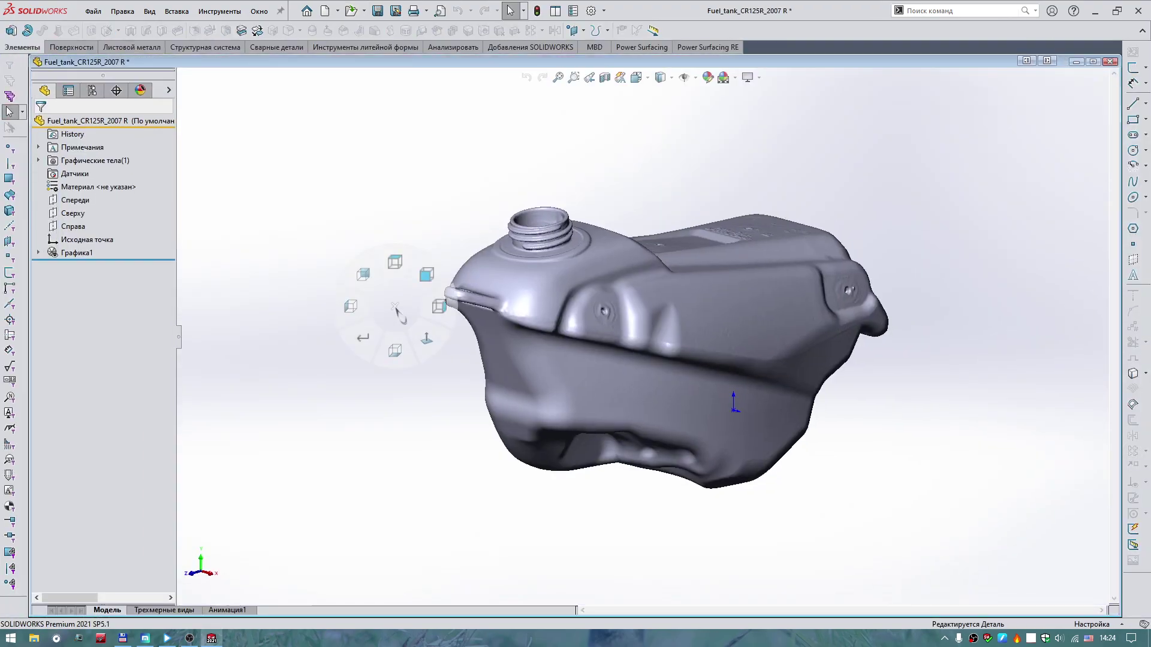
# View the R scan from Front and Top with mouse gestures, then close it
pyautogui.moveTo(397, 313); pyautogui.dragTo(447, 311, button='right')
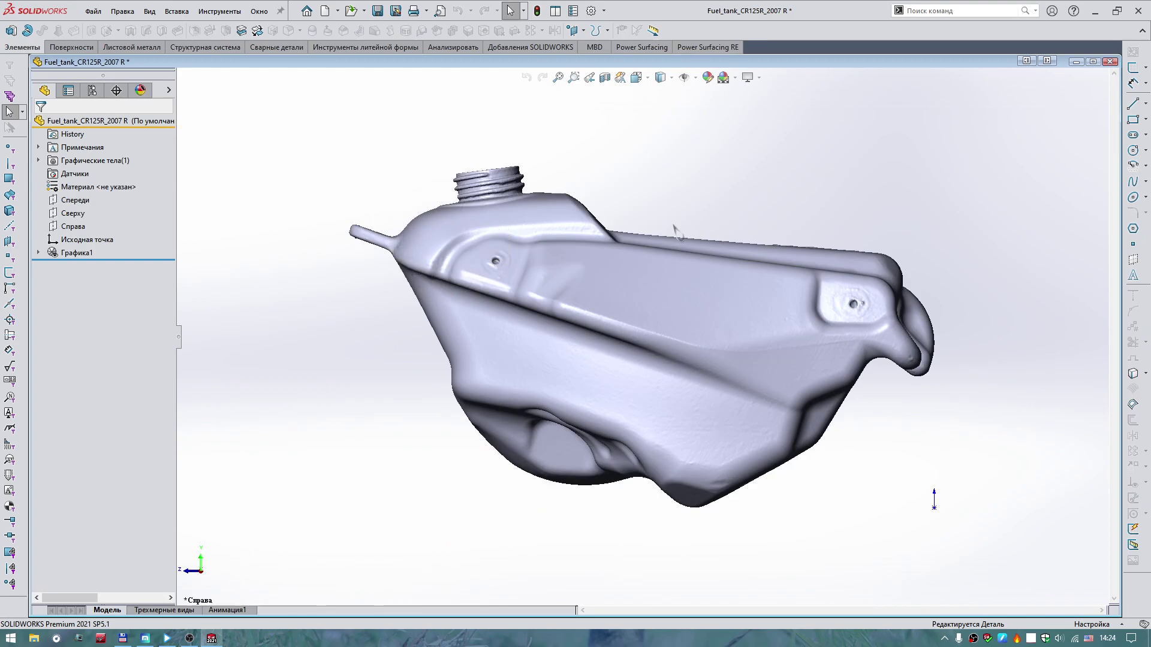
pyautogui.moveTo(671, 237); pyautogui.dragTo(701, 282, button='right')
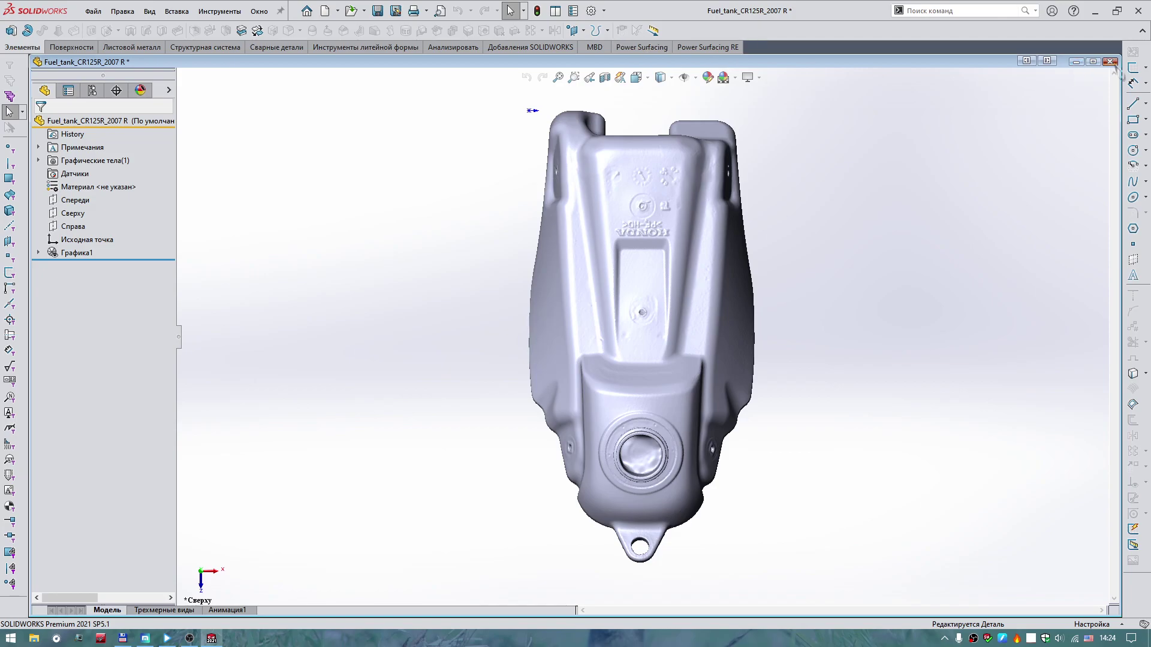
pyautogui.click(1111, 61)
# Close the R scan without saving and create a new empty part
pyautogui.click(538, 346)
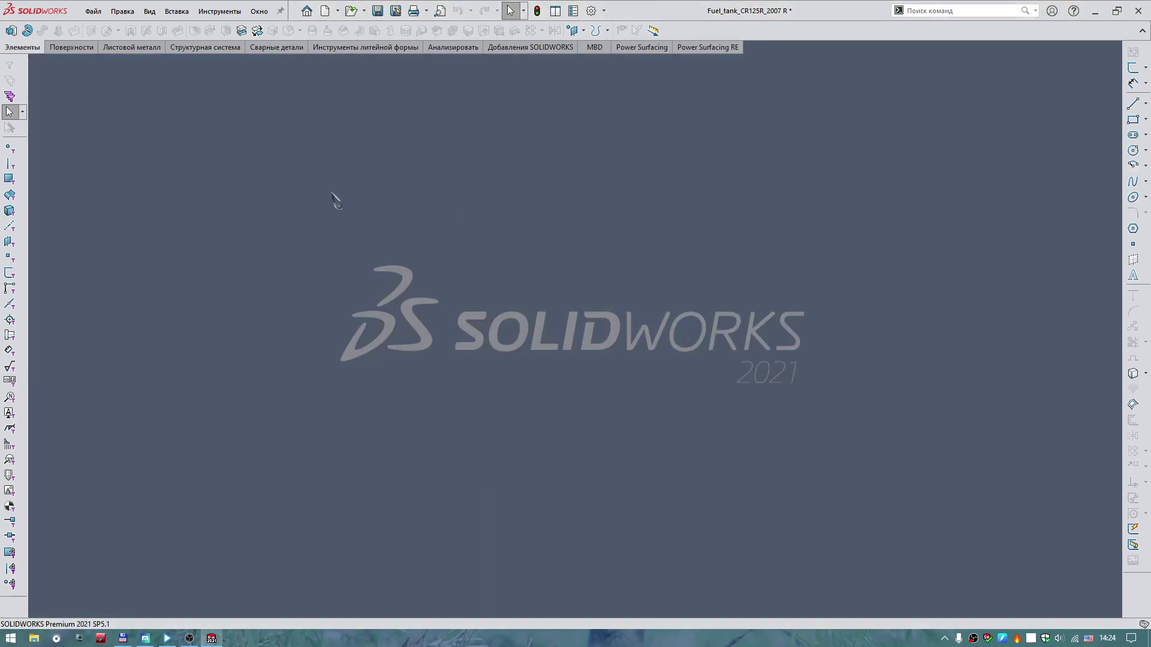
pyautogui.click(236, 15)
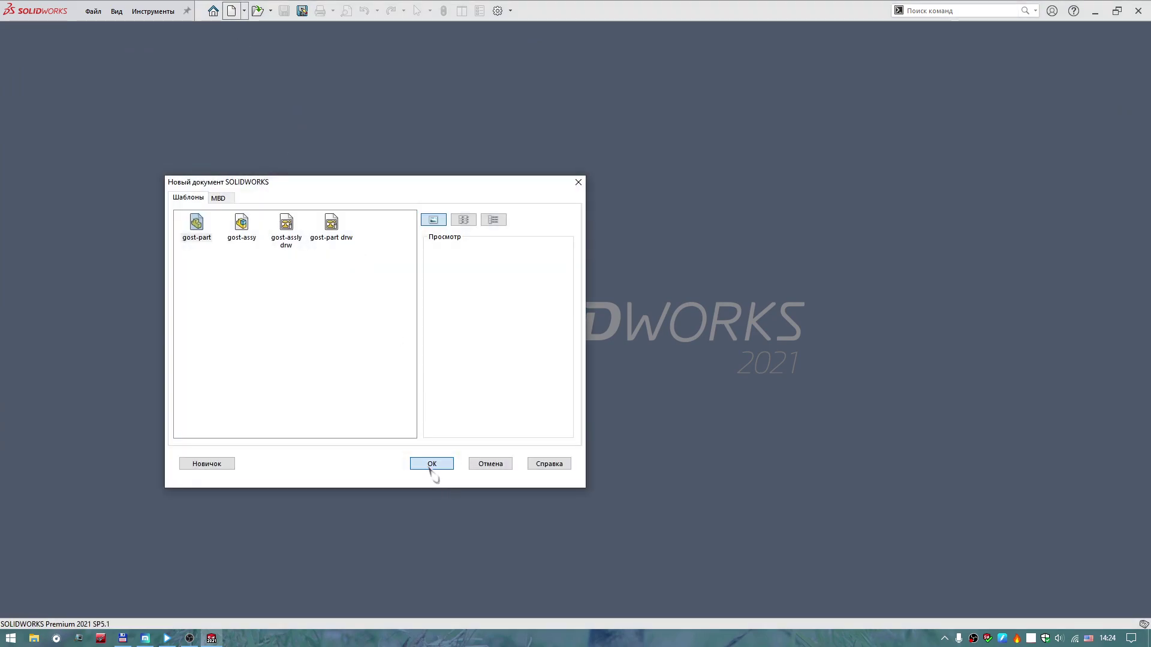
pyautogui.click(431, 464)
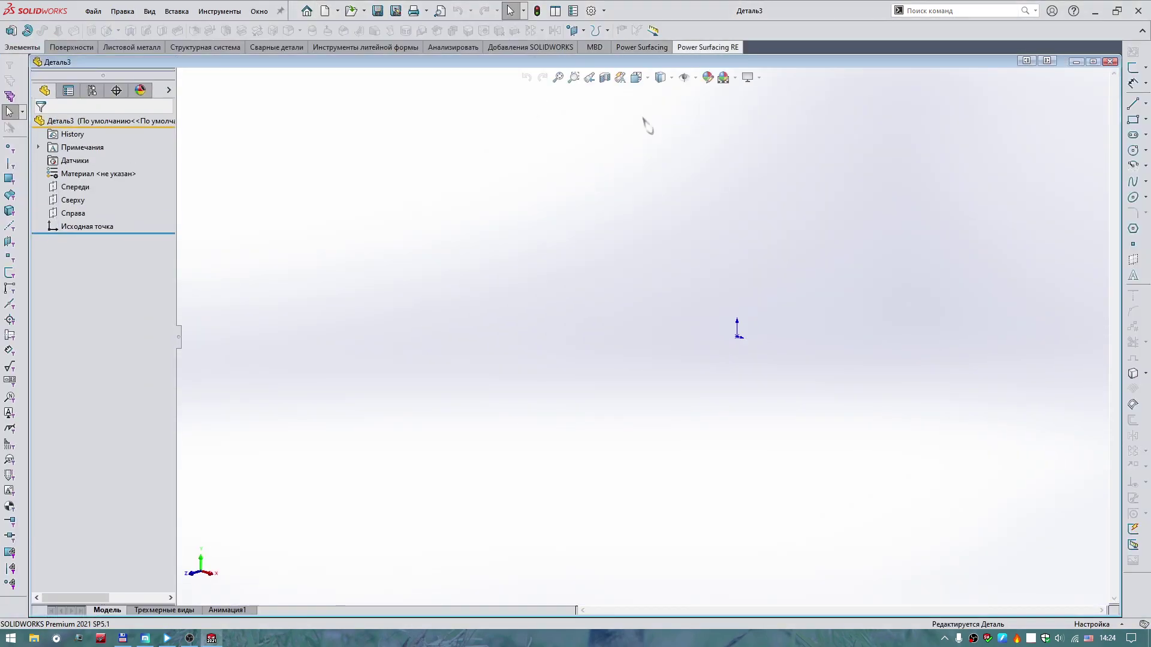
# Import Fuel_tank_CR125R_2007 R as a Power Surfacing reference mesh in Millimeters
pyautogui.click(220, 12)
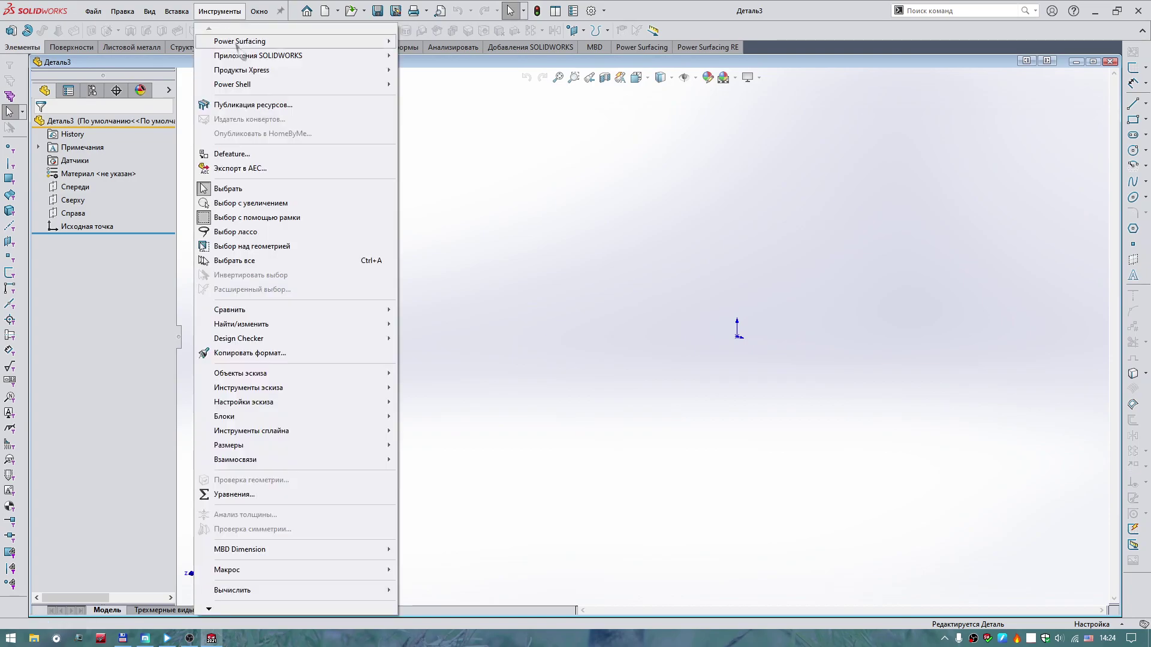
pyautogui.moveTo(239, 41)
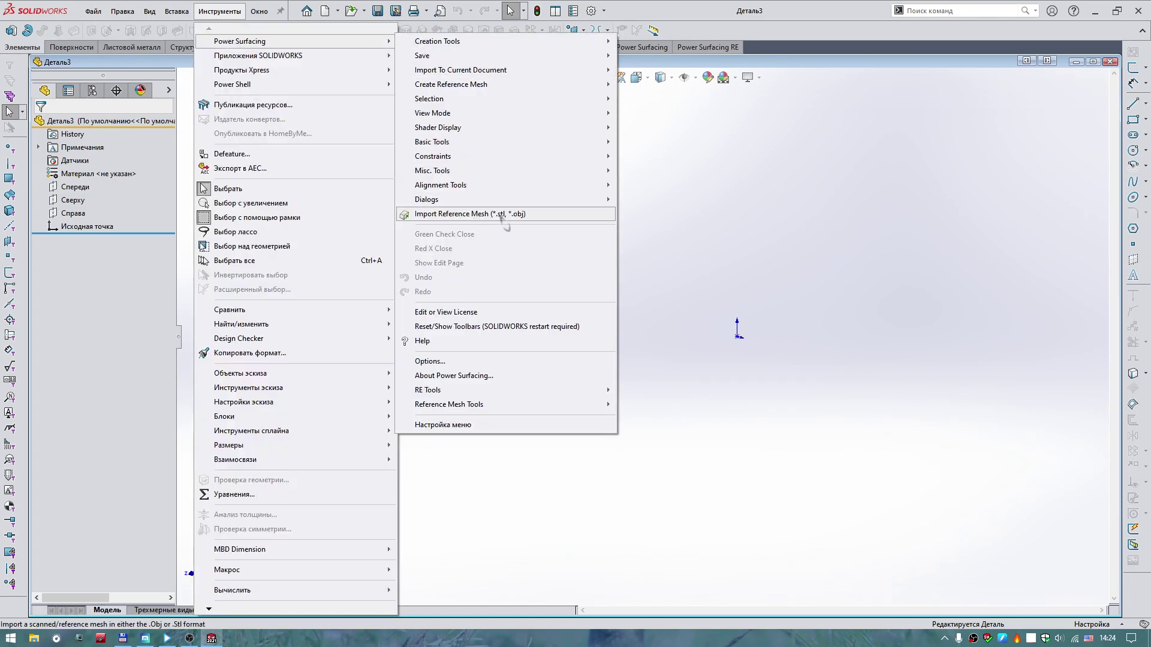
pyautogui.click(538, 220)
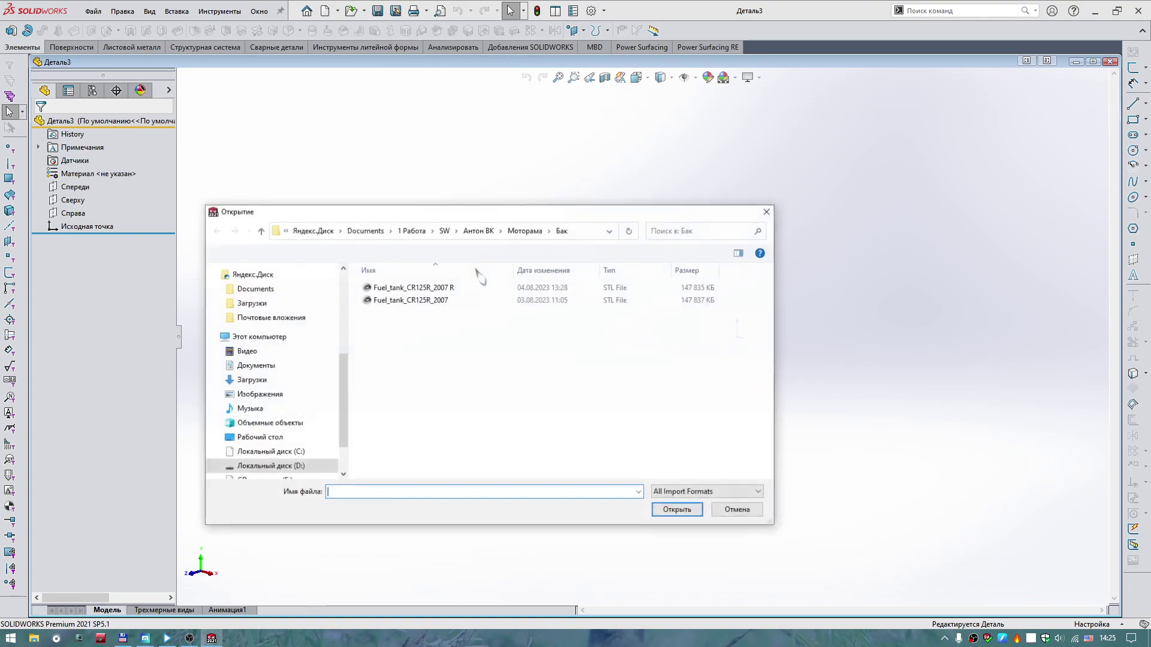
pyautogui.click(419, 288)
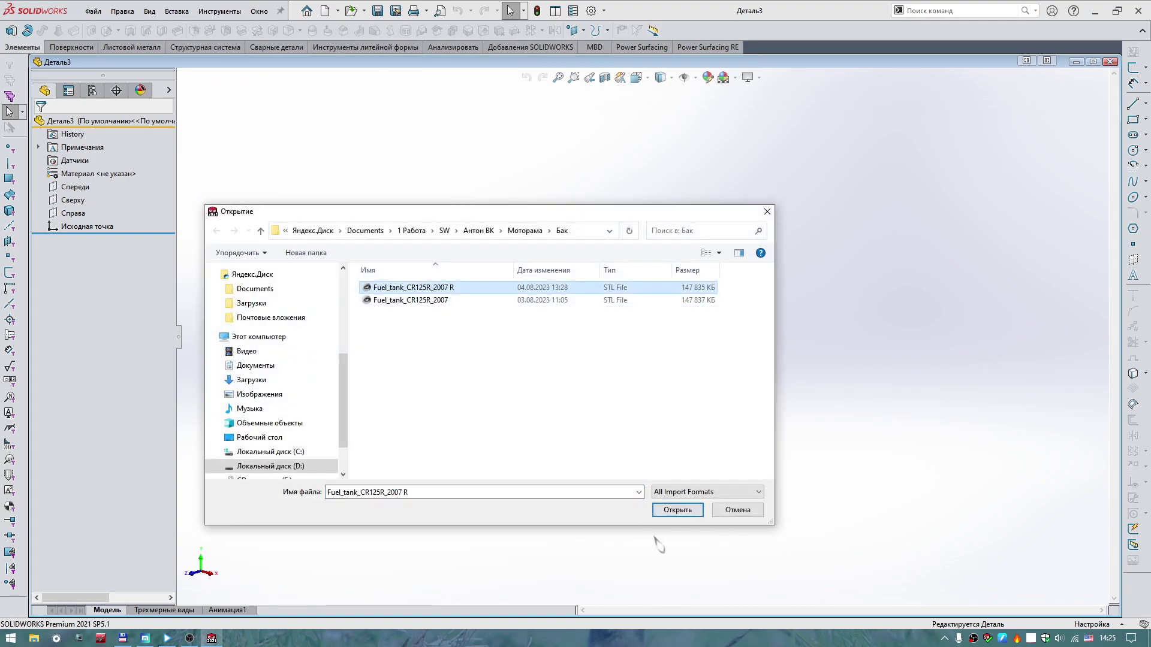
pyautogui.click(673, 514)
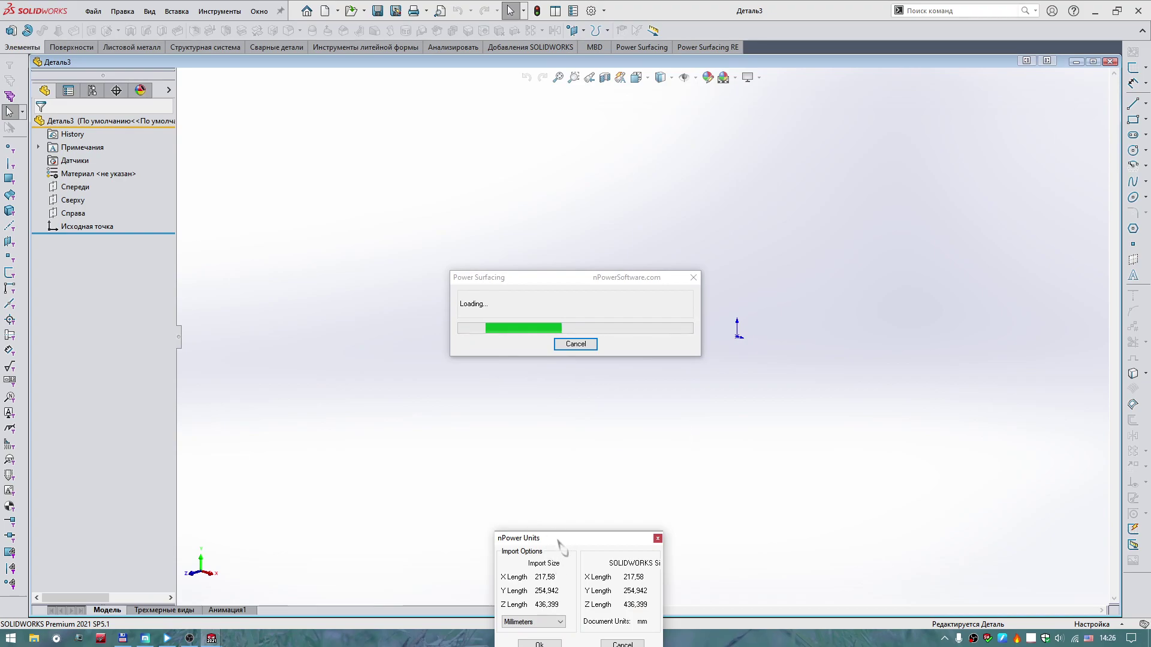
pyautogui.moveTo(558, 542)
pyautogui.mouseDown()
pyautogui.moveTo(555, 375)
pyautogui.moveTo(547, 399)
pyautogui.mouseUp()
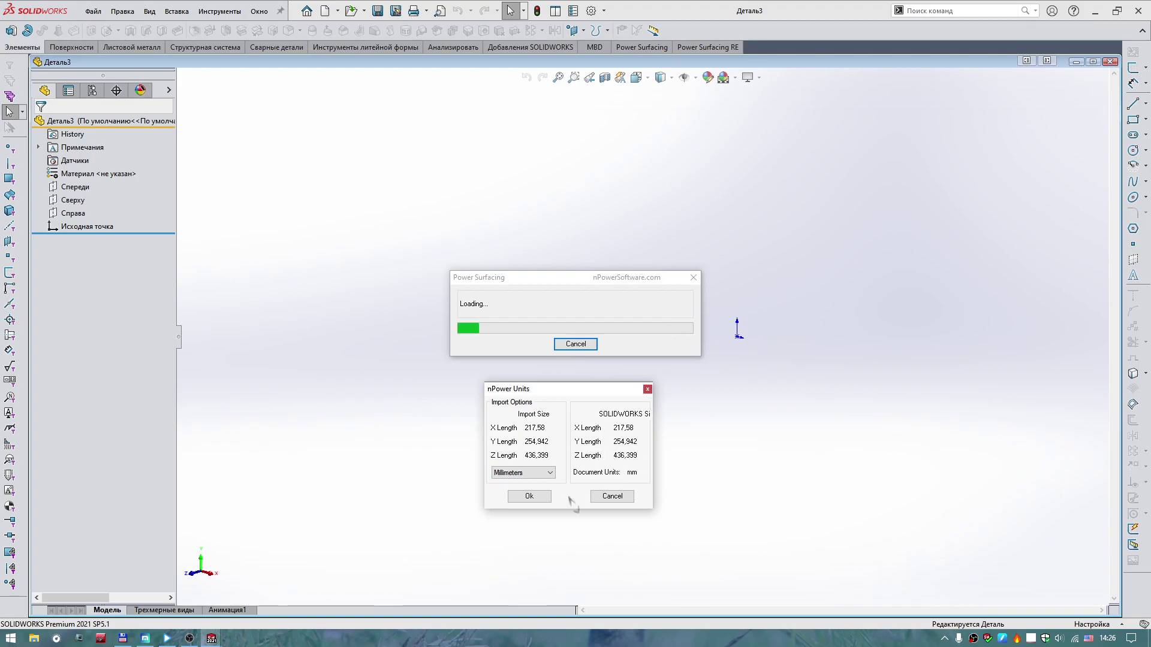
pyautogui.click(552, 478)
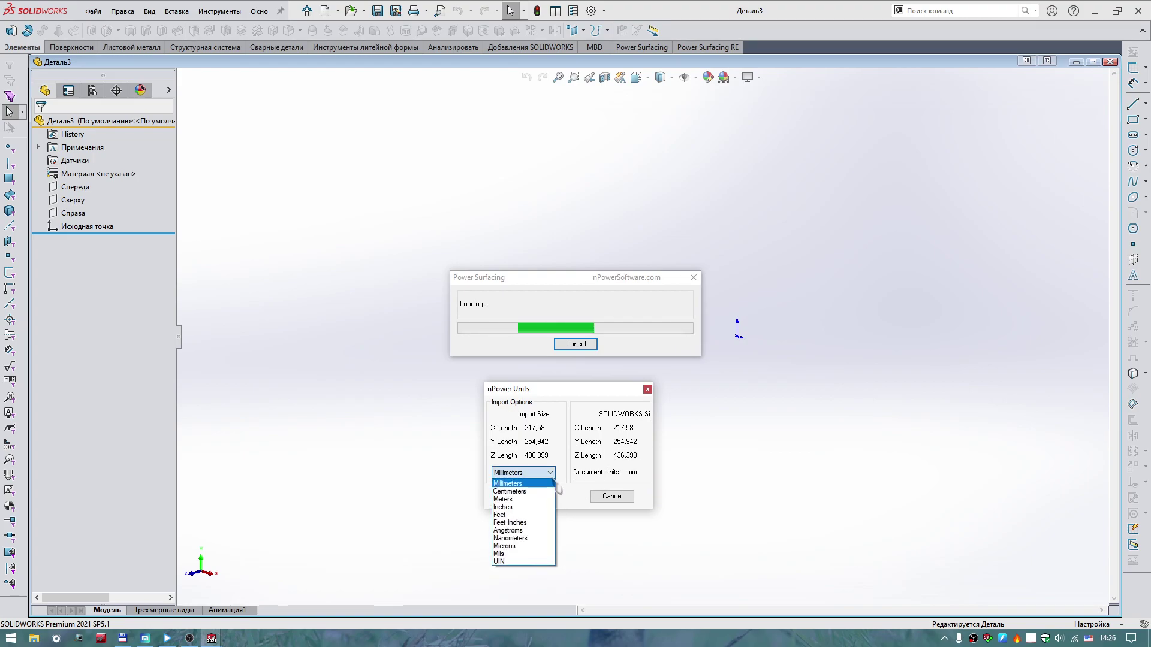
pyautogui.click(553, 484)
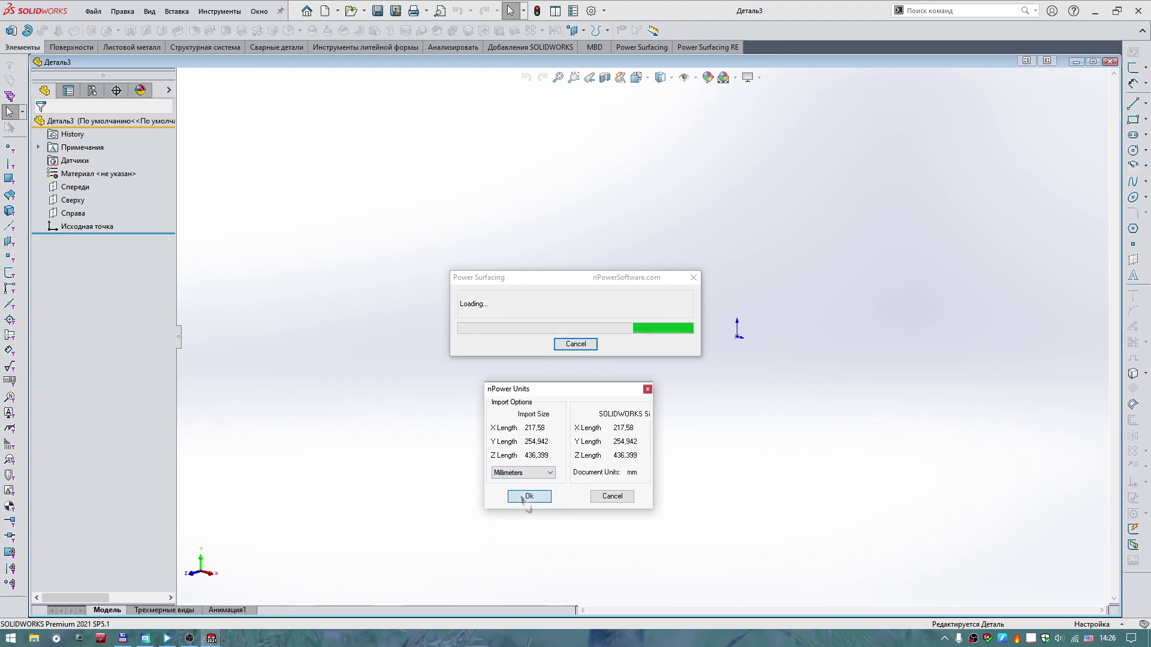
pyautogui.click(528, 497)
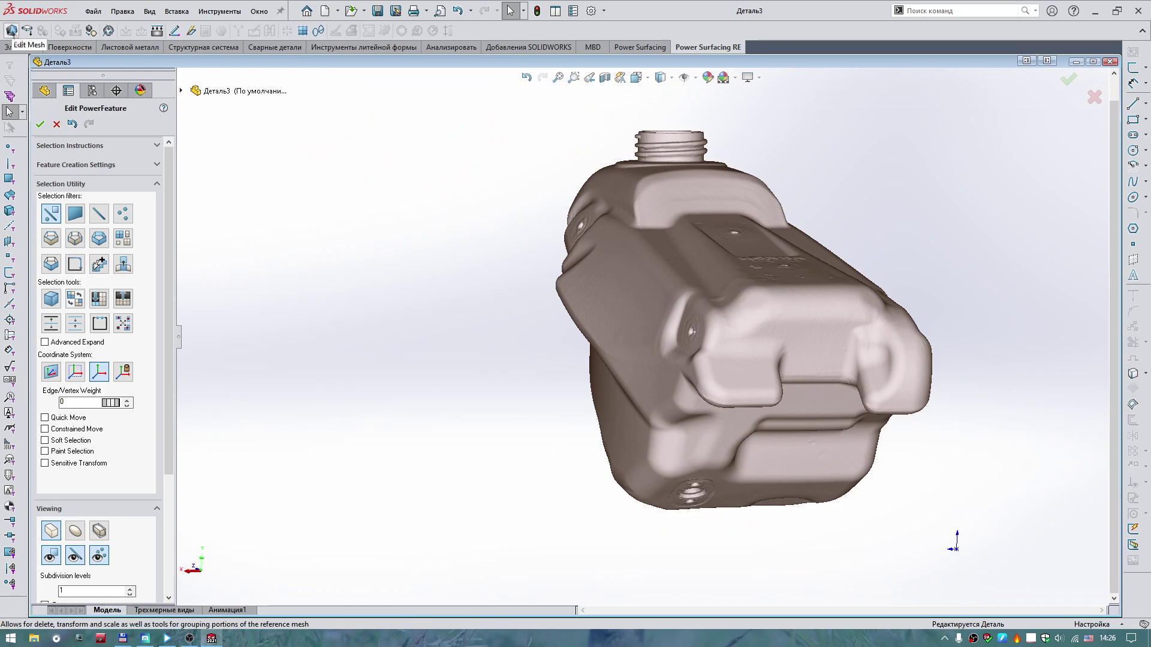
# Enter Edit Mesh, turn to the Normal To view, and zoom close on the HONDA lettering
pyautogui.click(11, 30)
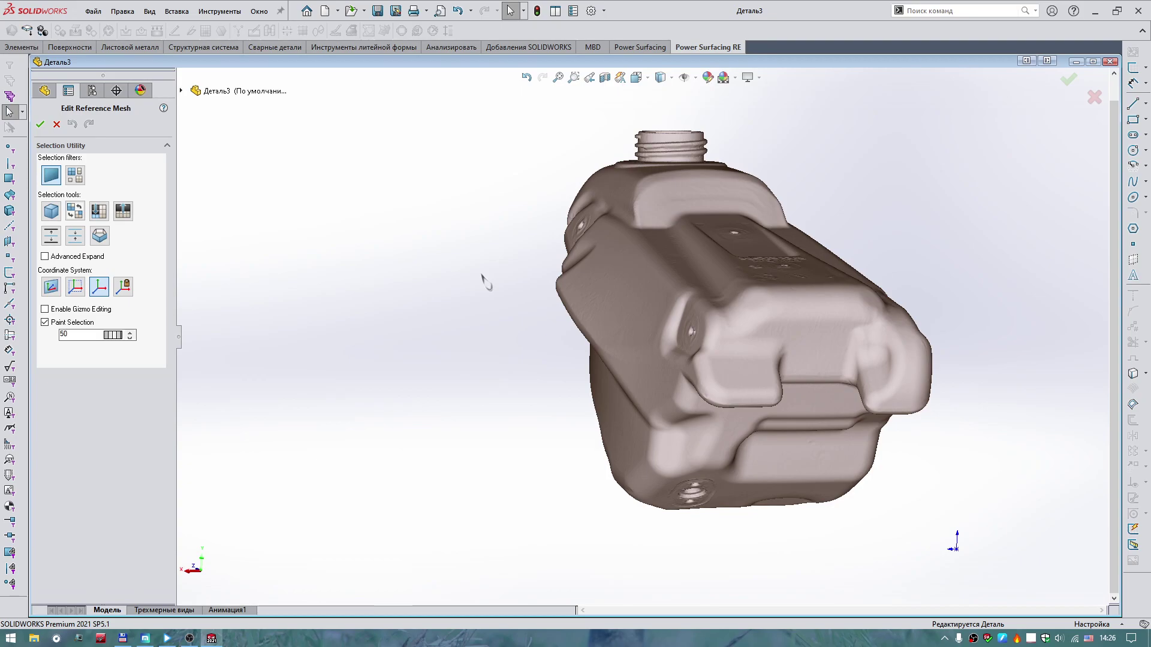
pyautogui.hotkey('ctrl', '8')
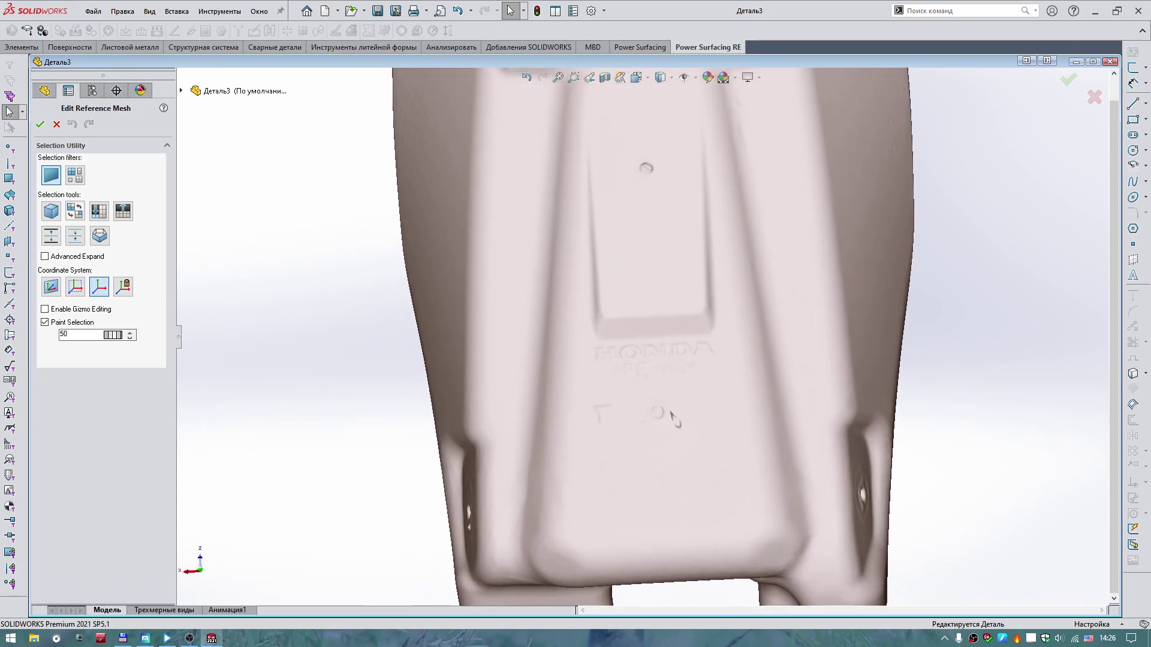
pyautogui.click(670, 412)
pyautogui.scroll(-5, 659, 377)
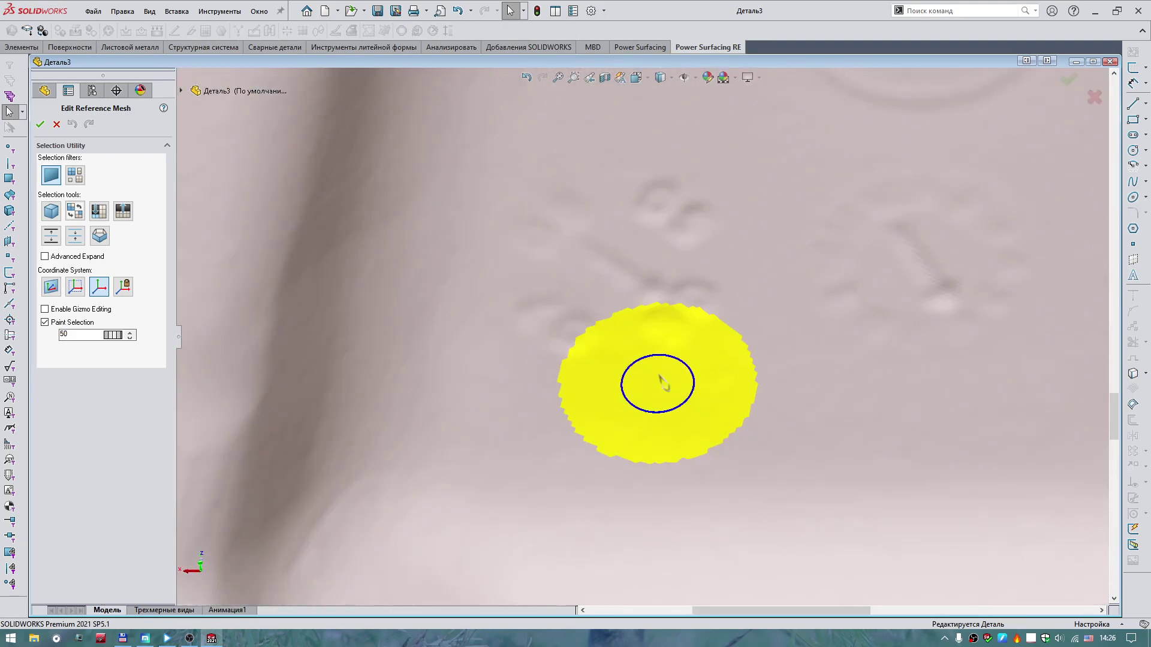
pyautogui.scroll(3, 665, 413)
pyautogui.scroll(2, 678, 447)
pyautogui.scroll(-3, 680, 443)
pyautogui.scroll(-2, 683, 468)
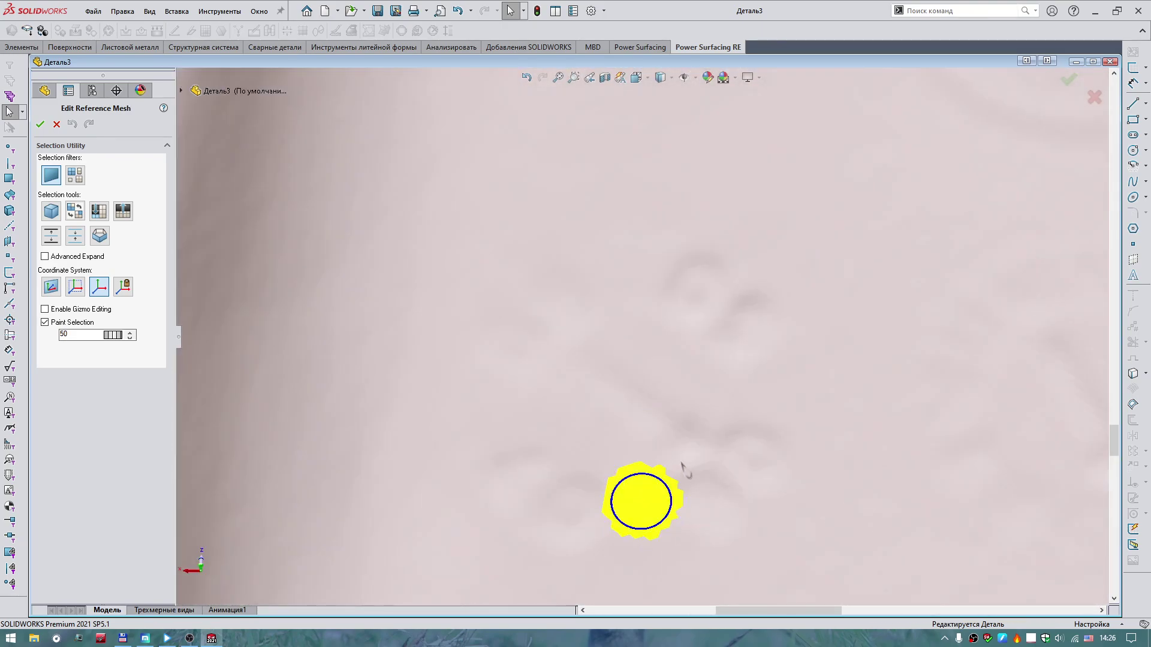
pyautogui.scroll(2, 660, 473)
pyautogui.scroll(2, 660, 477)
pyautogui.scroll(1, 650, 473)
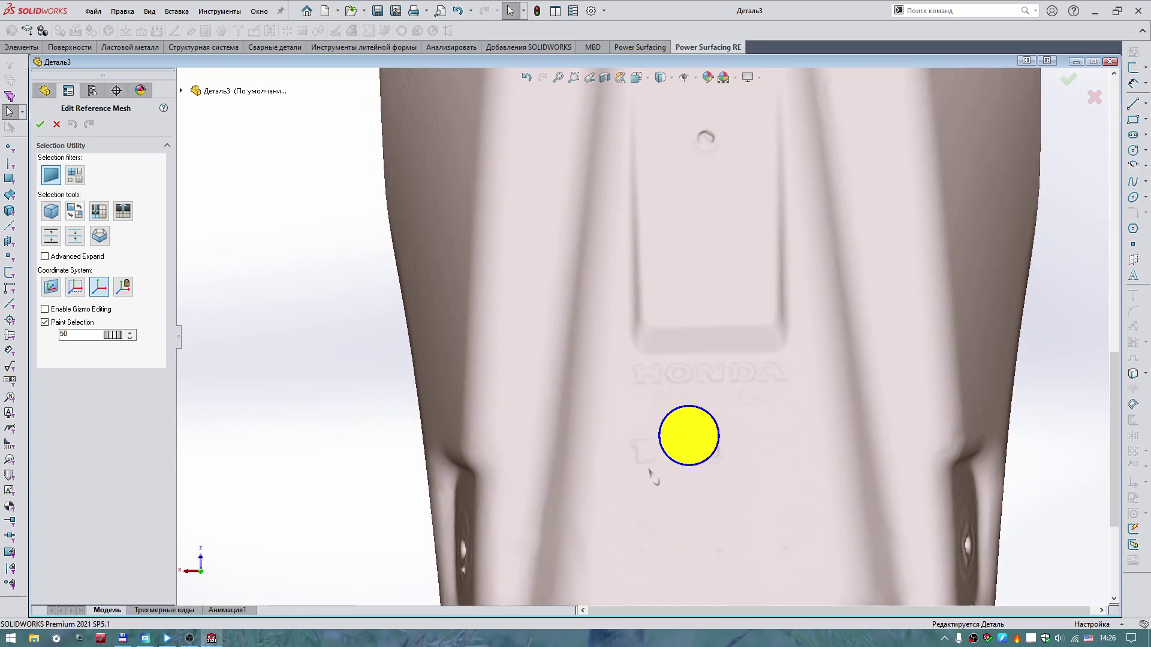
pyautogui.scroll(-2, 653, 470)
pyautogui.scroll(-2, 653, 471)
pyautogui.scroll(5, 653, 456)
pyautogui.scroll(-5, 630, 360)
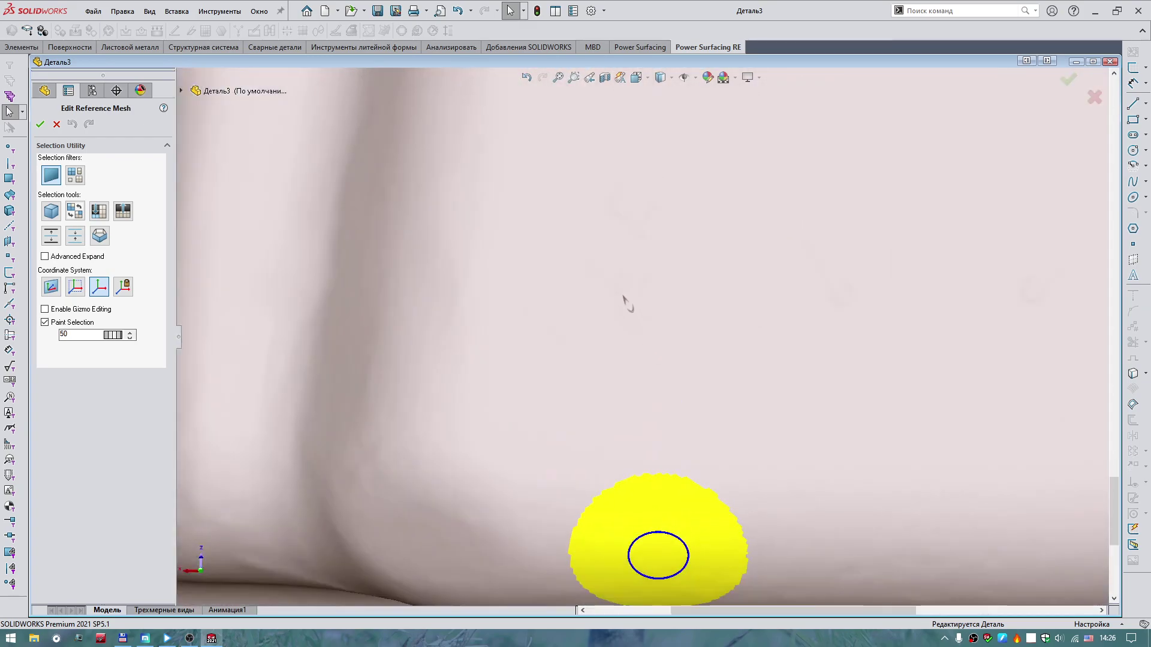
pyautogui.scroll(4, 623, 288)
pyautogui.scroll(-2, 629, 296)
pyautogui.scroll(-2, 632, 303)
# Paint-select mesh faces over the embossed lettering and delete them as a trial
pyautogui.scroll(-2, 647, 314)
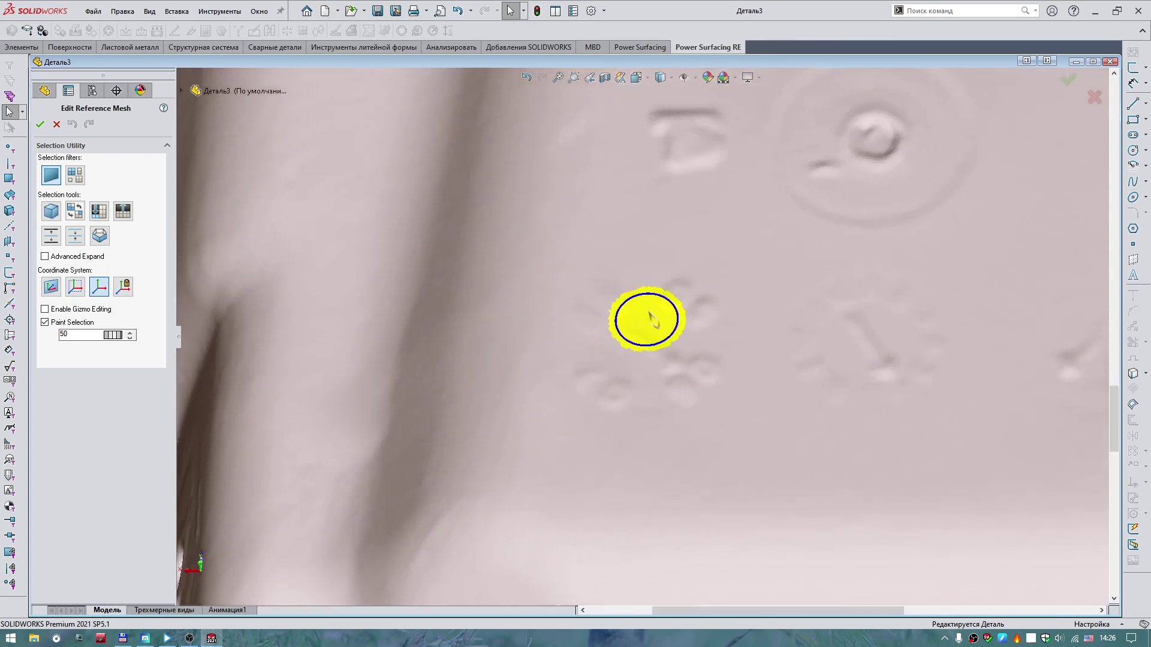
pyautogui.moveTo(651, 318); pyautogui.dragTo(77, 332, button='middle')
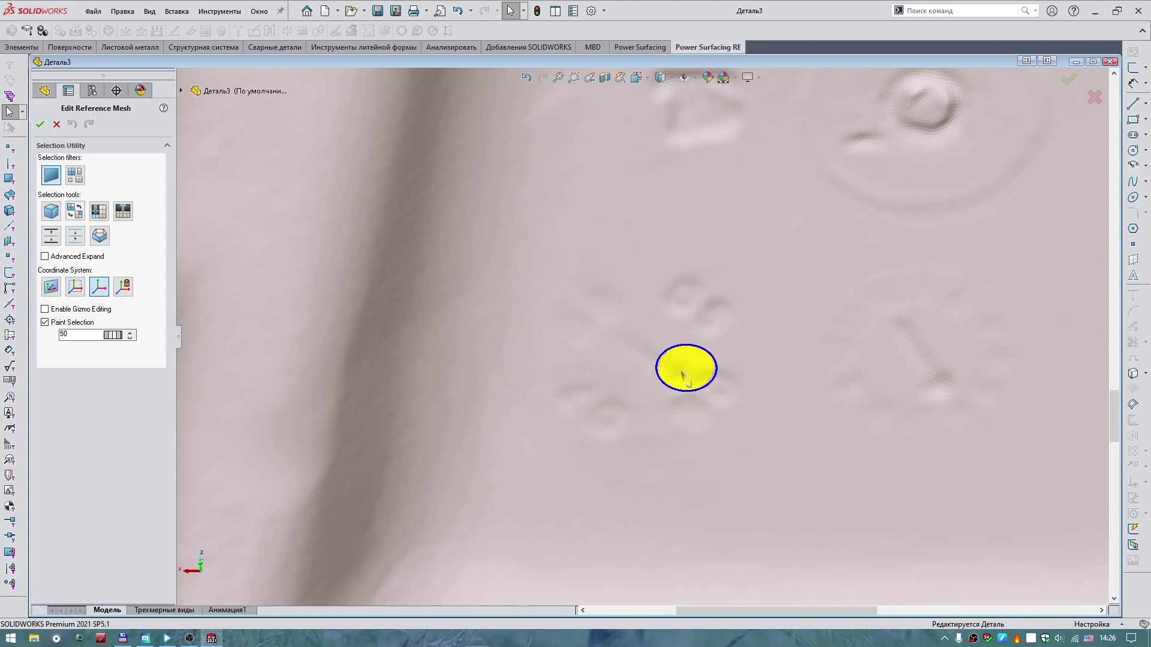
pyautogui.moveTo(664, 305)
pyautogui.mouseDown()
pyautogui.moveTo(681, 410)
pyautogui.moveTo(711, 374)
pyautogui.moveTo(708, 313)
pyautogui.moveTo(638, 314)
pyautogui.moveTo(574, 378)
pyautogui.moveTo(588, 410)
pyautogui.moveTo(693, 413)
pyautogui.moveTo(732, 352)
pyautogui.moveTo(709, 297)
pyautogui.moveTo(594, 308)
pyautogui.moveTo(555, 347)
pyautogui.moveTo(576, 299)
pyautogui.moveTo(606, 283)
pyautogui.moveTo(701, 283)
pyautogui.moveTo(671, 372)
pyautogui.moveTo(643, 336)
pyautogui.moveTo(635, 380)
pyautogui.moveTo(611, 375)
pyautogui.moveTo(626, 370)
pyautogui.mouseUp()
pyautogui.rightClick(626, 368)
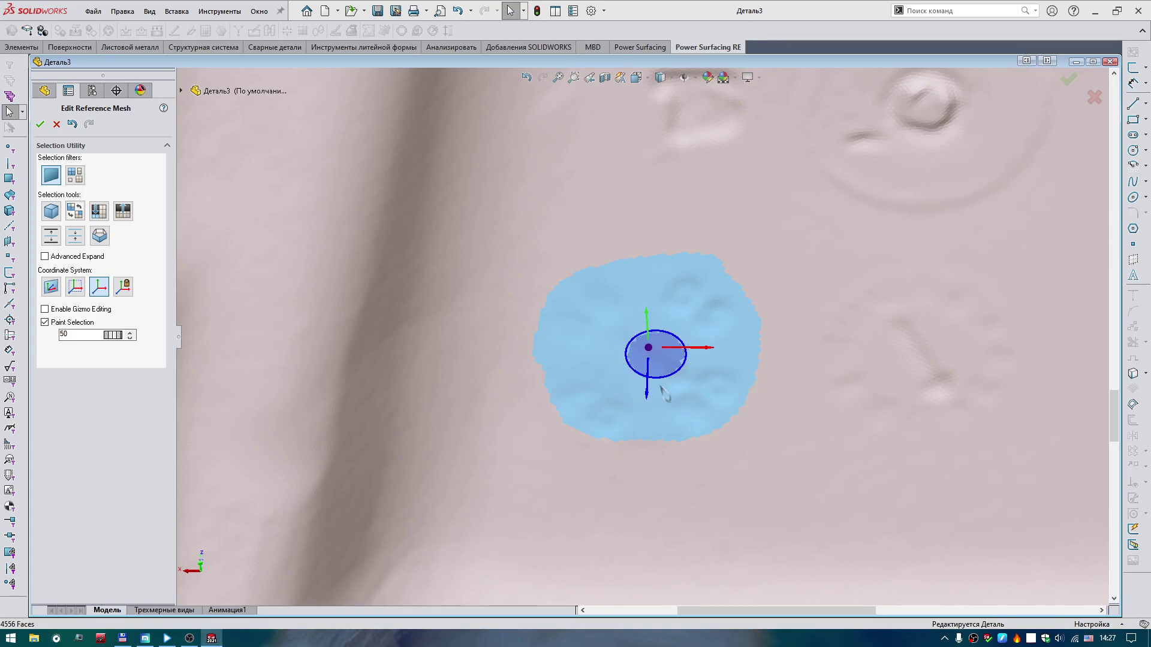
pyautogui.press('Delete')
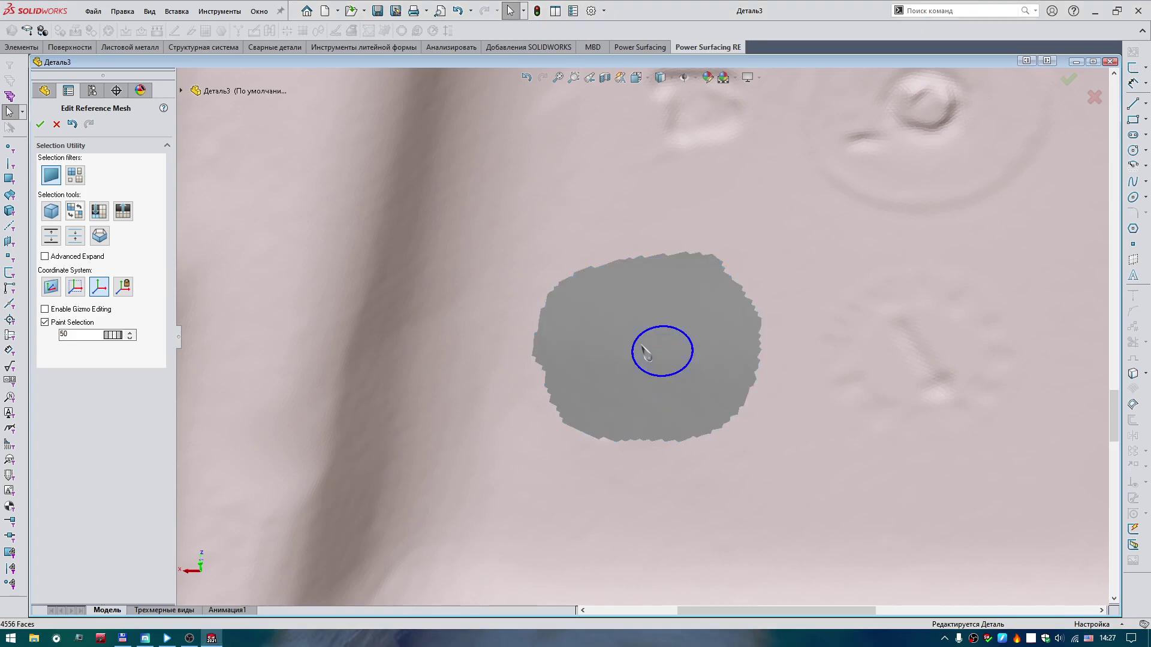
# Undo the face deletion and paint-select the same lettering area again
pyautogui.click(642, 347)
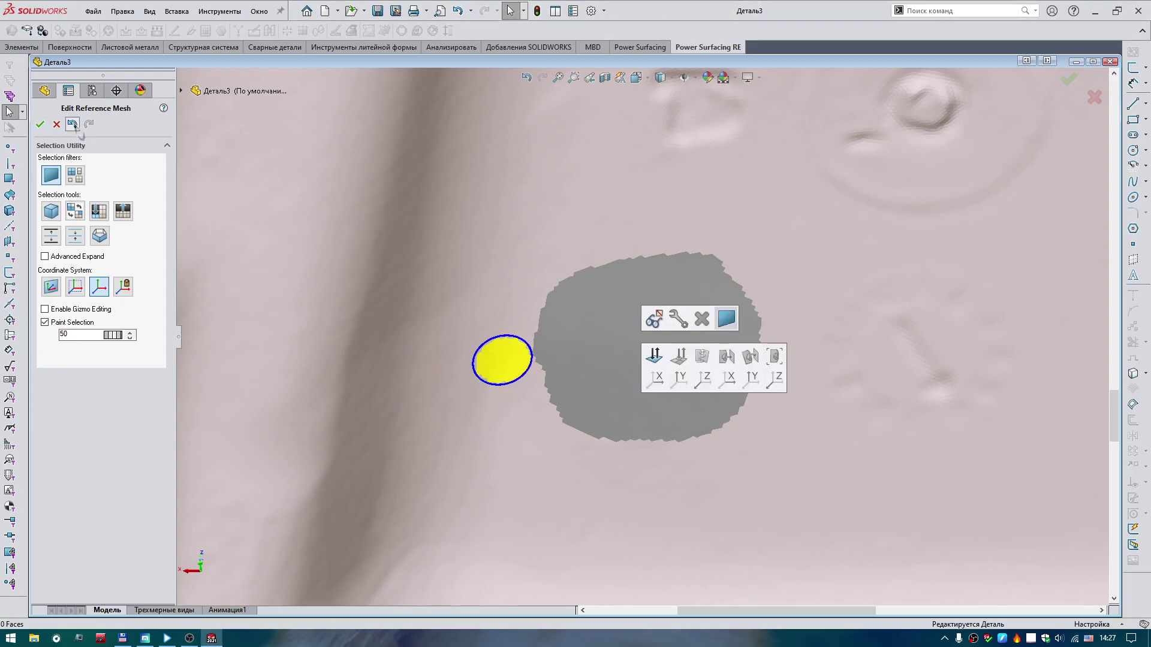
pyautogui.click(73, 125)
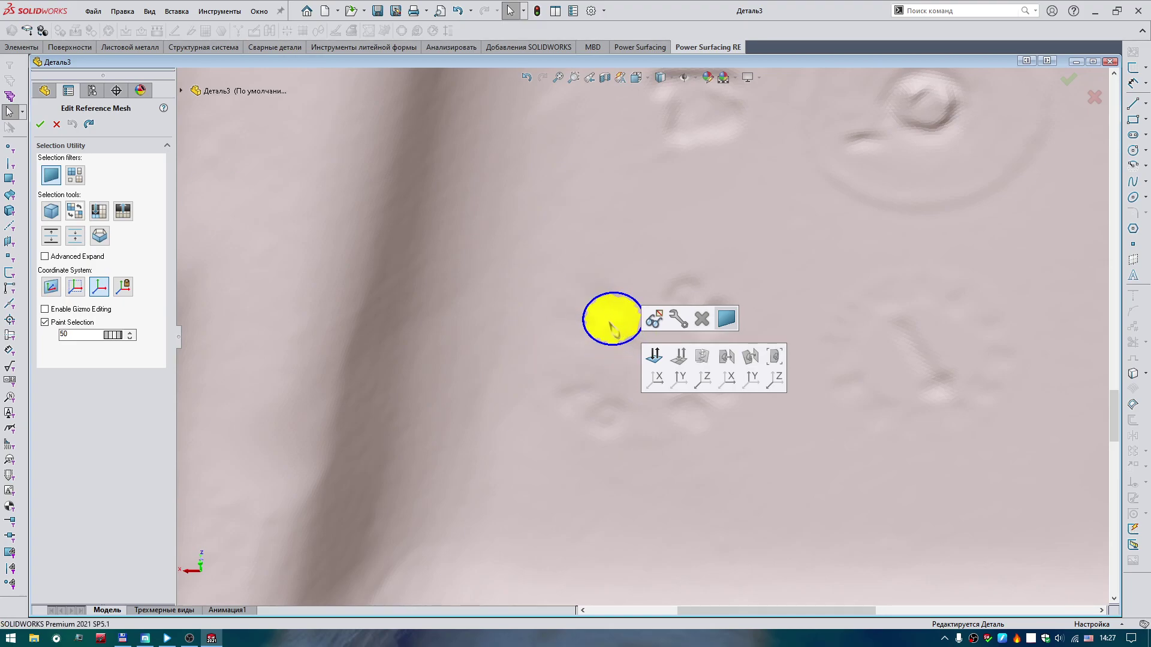
pyautogui.moveTo(602, 312)
pyautogui.mouseDown()
pyautogui.moveTo(690, 303)
pyautogui.moveTo(646, 375)
pyautogui.moveTo(578, 331)
pyautogui.moveTo(594, 309)
pyautogui.moveTo(683, 283)
pyautogui.moveTo(719, 303)
pyautogui.moveTo(731, 396)
pyautogui.moveTo(588, 412)
pyautogui.moveTo(690, 409)
pyautogui.moveTo(580, 398)
pyautogui.moveTo(570, 367)
pyautogui.moveTo(570, 401)
pyautogui.moveTo(562, 349)
pyautogui.moveTo(581, 300)
pyautogui.moveTo(663, 285)
pyautogui.moveTo(709, 339)
pyautogui.moveTo(656, 351)
pyautogui.mouseUp()
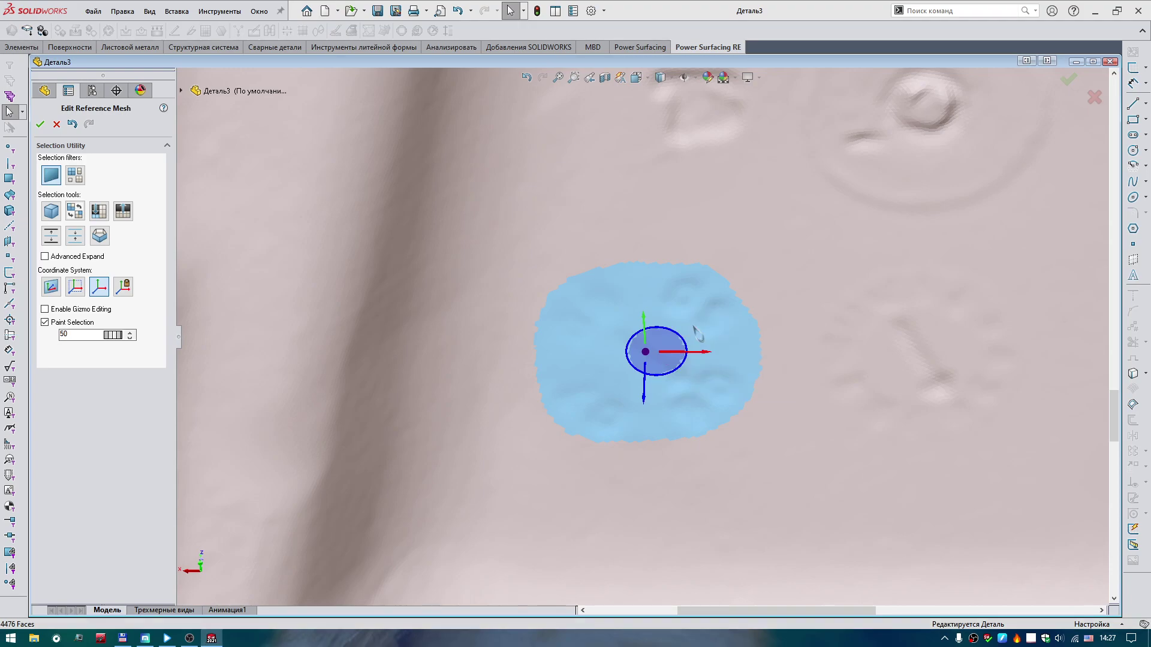
# Switch to Edit Mesh Faces with wireframe shown, Face selection filter and Paint Selection on
pyautogui.press('Return')
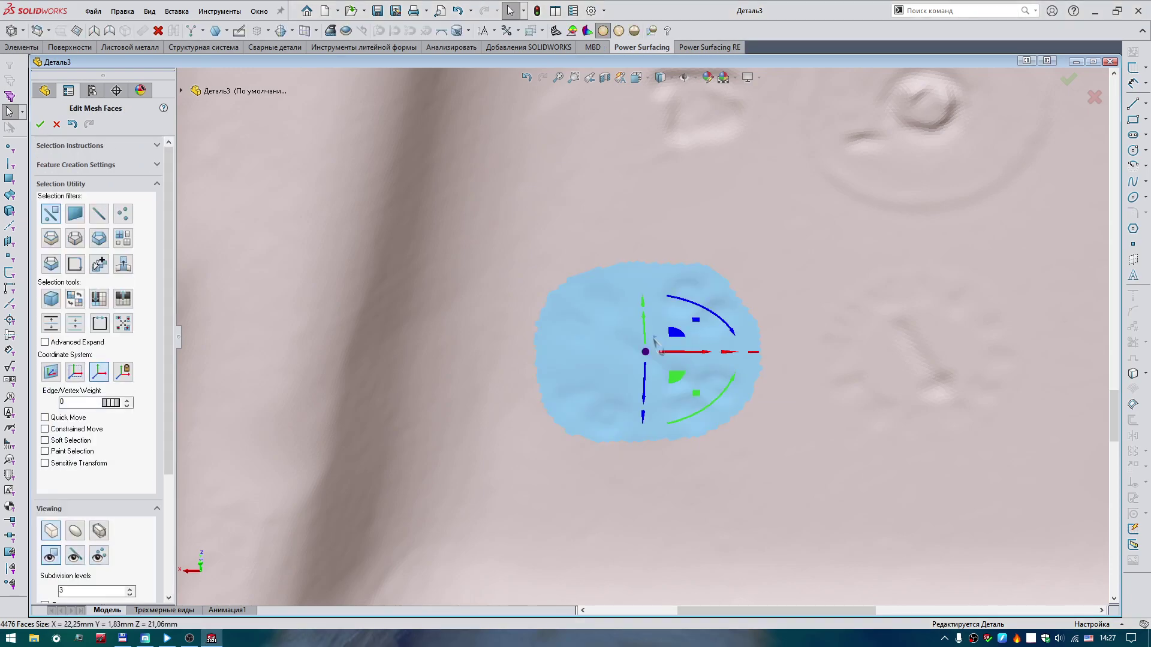
pyautogui.click(75, 556)
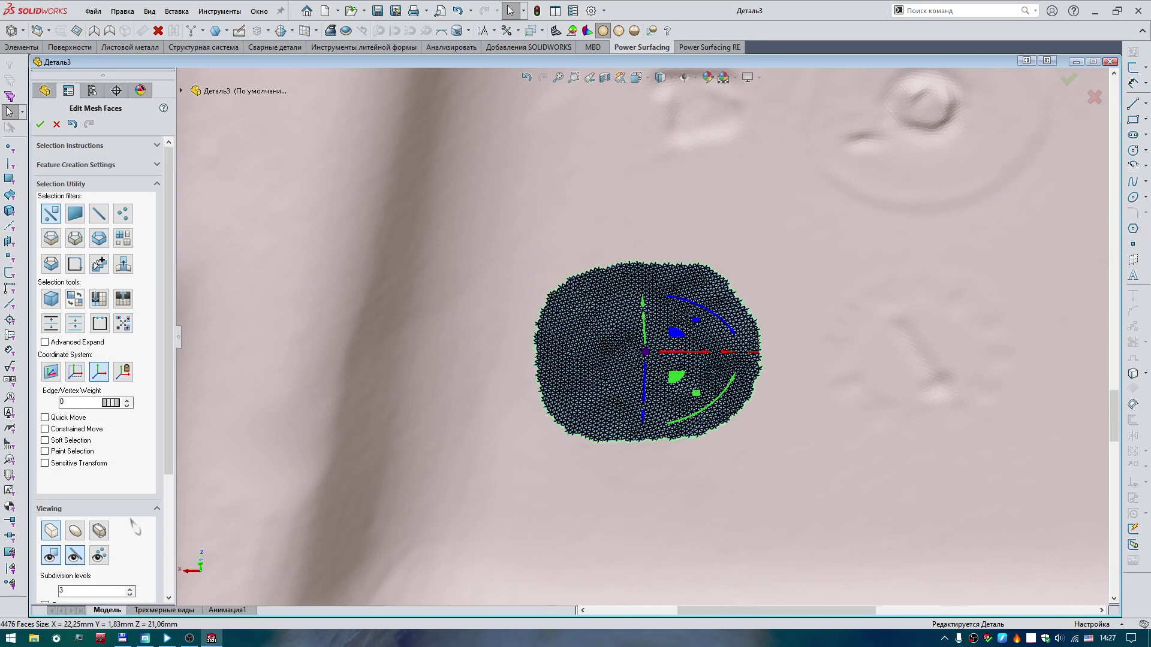
pyautogui.rightClick(604, 346)
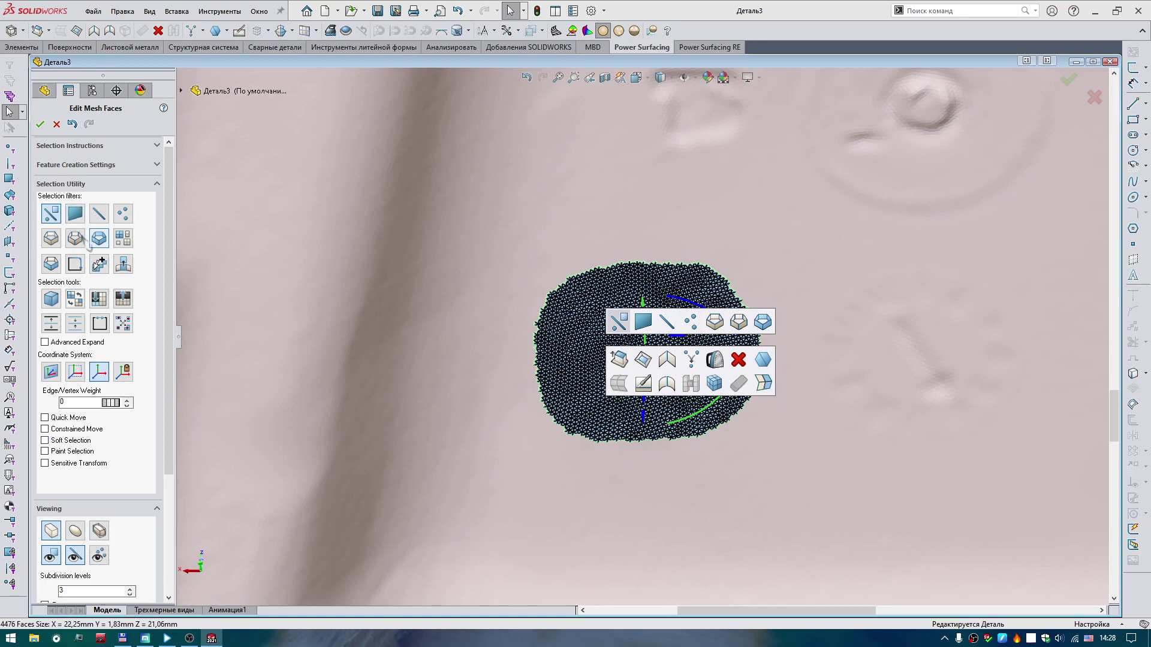
pyautogui.click(75, 213)
pyautogui.scroll(-2, 612, 341)
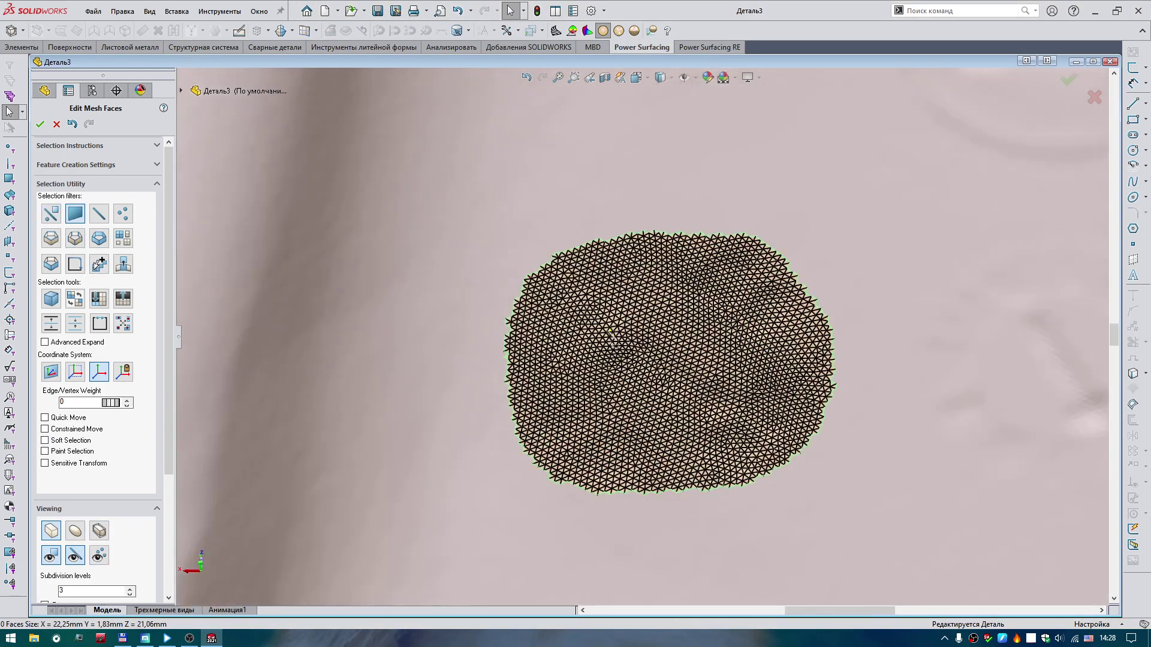
pyautogui.rightClick(611, 337)
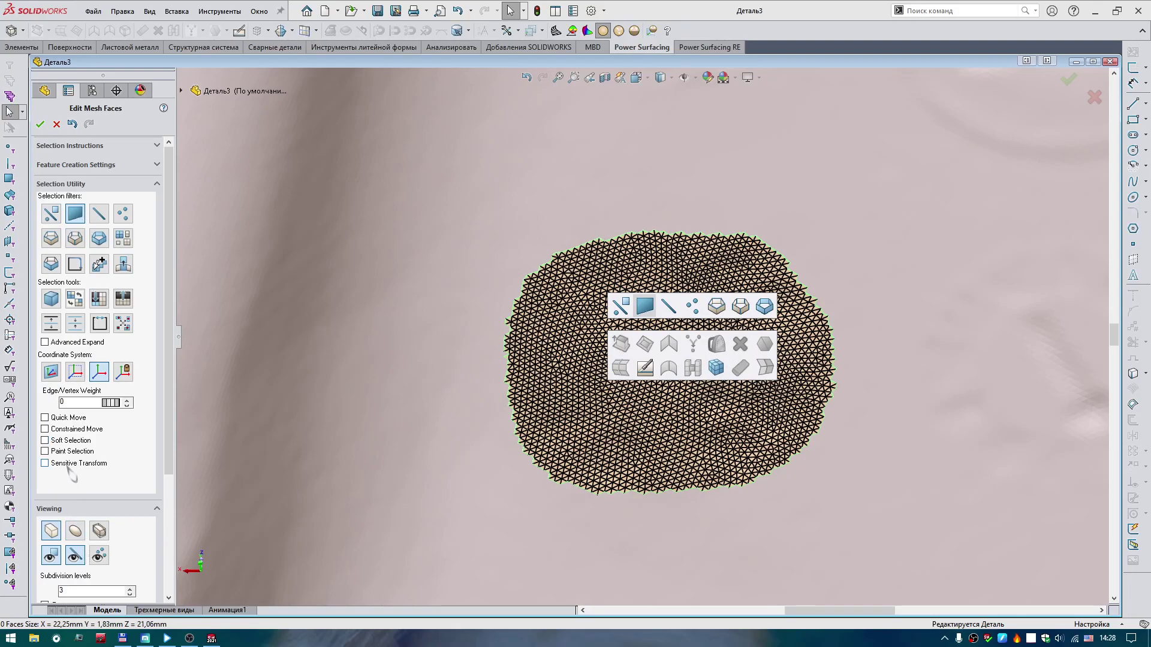
pyautogui.click(45, 452)
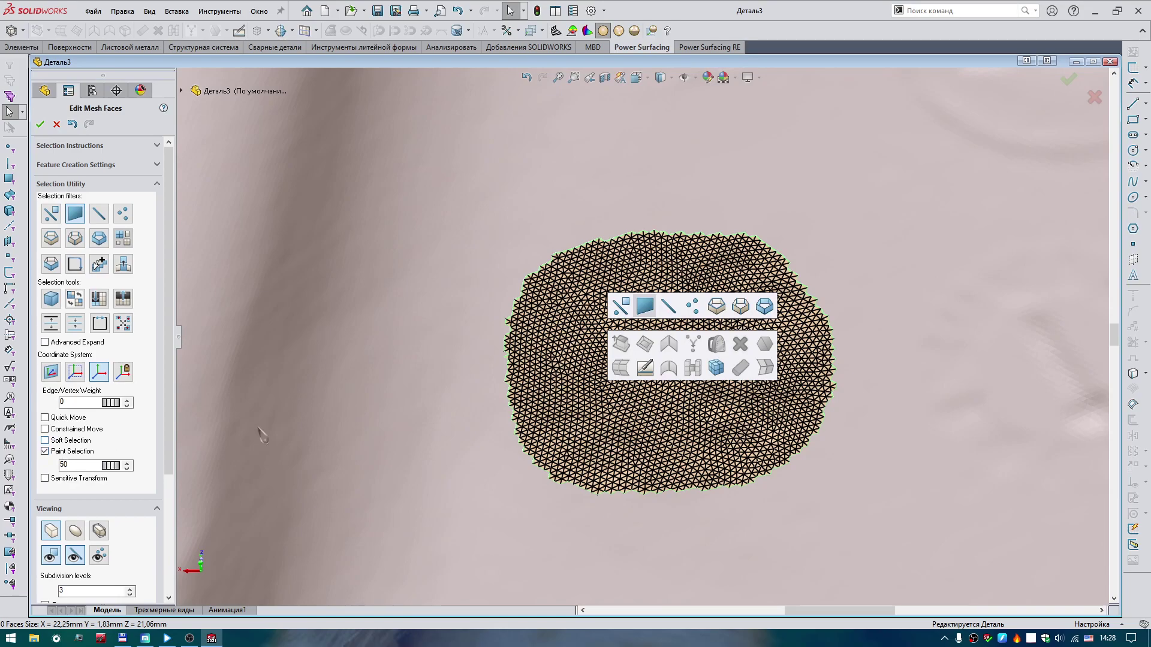
# Brush-paint a large oval patch of about 3805 faces over the lettering
pyautogui.moveTo(591, 405)
pyautogui.mouseDown()
pyautogui.moveTo(631, 300)
pyautogui.moveTo(722, 326)
pyautogui.moveTo(701, 419)
pyautogui.moveTo(629, 368)
pyautogui.moveTo(703, 362)
pyautogui.moveTo(678, 360)
pyautogui.moveTo(663, 398)
pyautogui.moveTo(611, 419)
pyautogui.moveTo(701, 441)
pyautogui.moveTo(773, 352)
pyautogui.moveTo(645, 285)
pyautogui.moveTo(534, 380)
pyautogui.moveTo(607, 444)
pyautogui.moveTo(572, 344)
pyautogui.mouseUp()
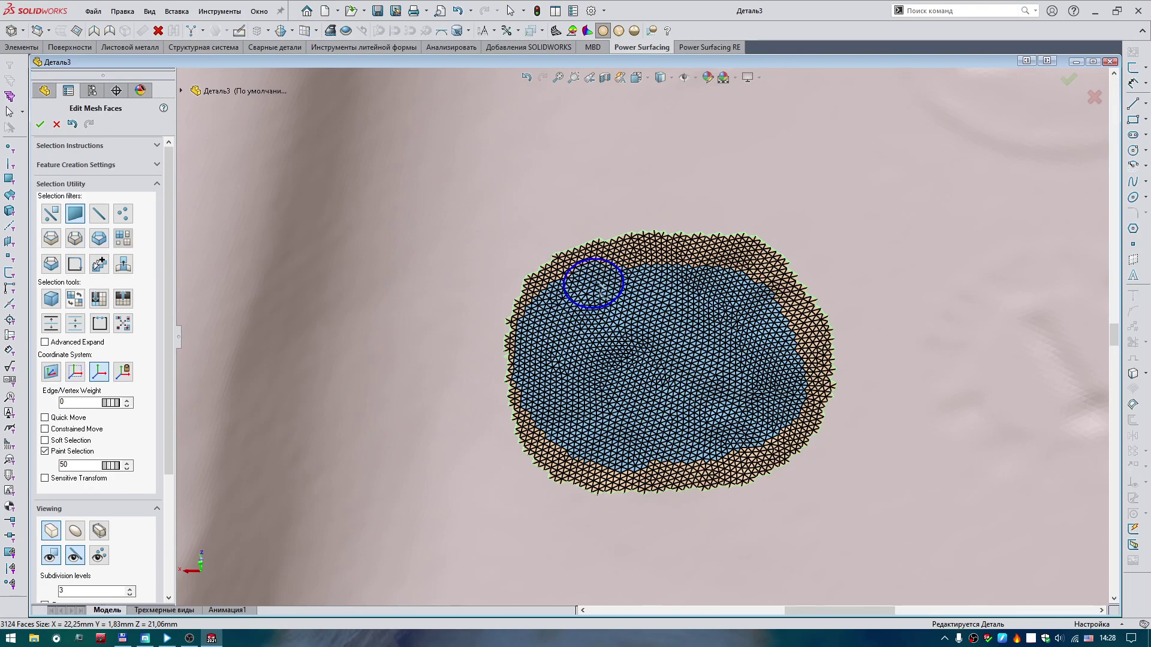
pyautogui.moveTo(594, 283)
pyautogui.mouseDown()
pyautogui.moveTo(681, 264)
pyautogui.moveTo(760, 308)
pyautogui.moveTo(776, 380)
pyautogui.moveTo(706, 448)
pyautogui.moveTo(586, 452)
pyautogui.moveTo(556, 413)
pyautogui.mouseUp()
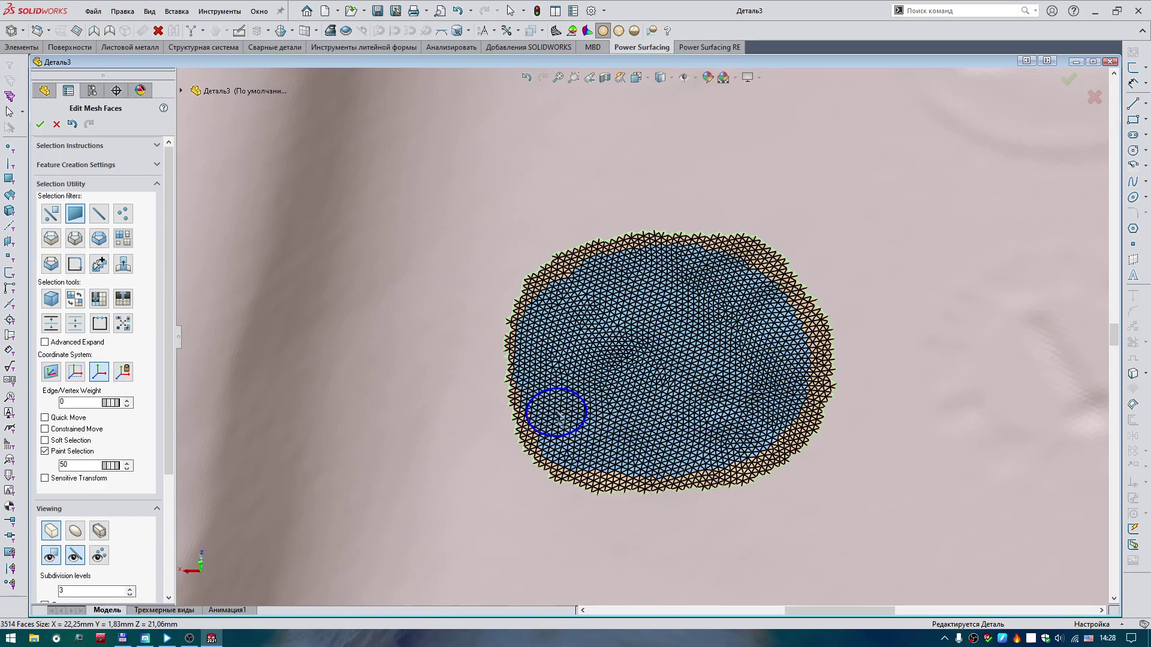
pyautogui.moveTo(565, 307)
pyautogui.mouseDown()
pyautogui.moveTo(588, 272)
pyautogui.moveTo(660, 268)
pyautogui.moveTo(748, 288)
pyautogui.moveTo(780, 337)
pyautogui.mouseUp()
pyautogui.scroll(-1, 791, 390)
pyautogui.moveTo(792, 390)
pyautogui.mouseDown()
pyautogui.moveTo(783, 303)
pyautogui.moveTo(688, 249)
pyautogui.moveTo(737, 268)
pyautogui.moveTo(734, 254)
pyautogui.moveTo(720, 331)
pyautogui.moveTo(771, 430)
pyautogui.moveTo(722, 465)
pyautogui.moveTo(540, 472)
pyautogui.moveTo(699, 475)
pyautogui.moveTo(676, 400)
pyautogui.mouseUp()
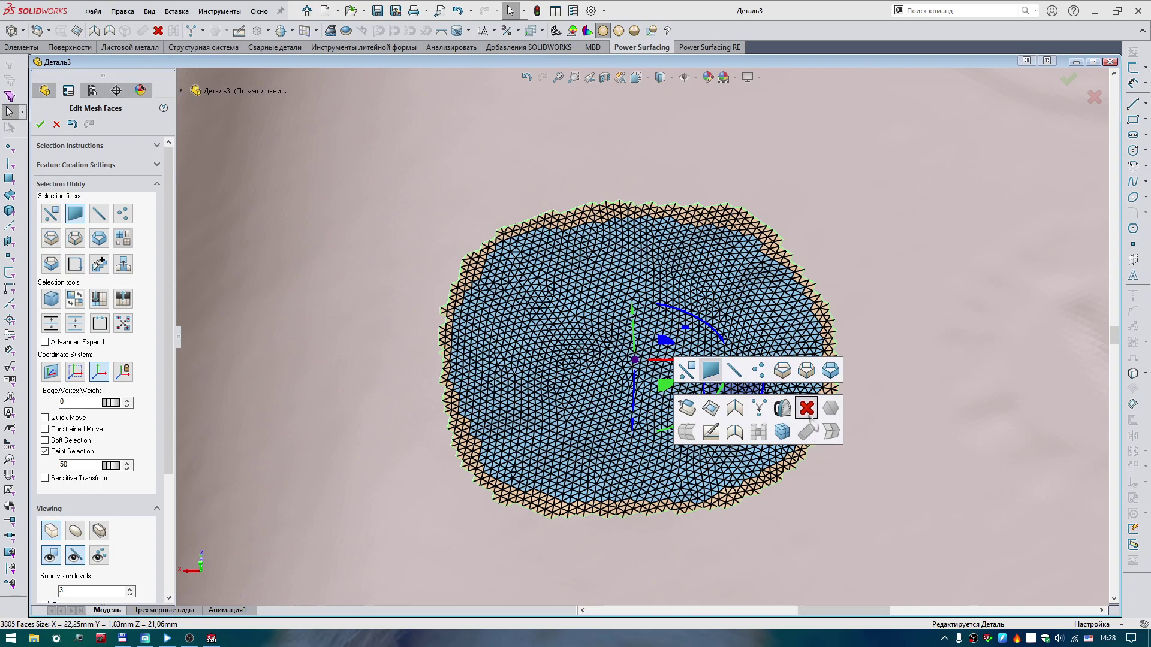
# Delete the oval of faces over the lettering and switch to edge selection without brush painting
pyautogui.click(806, 414)
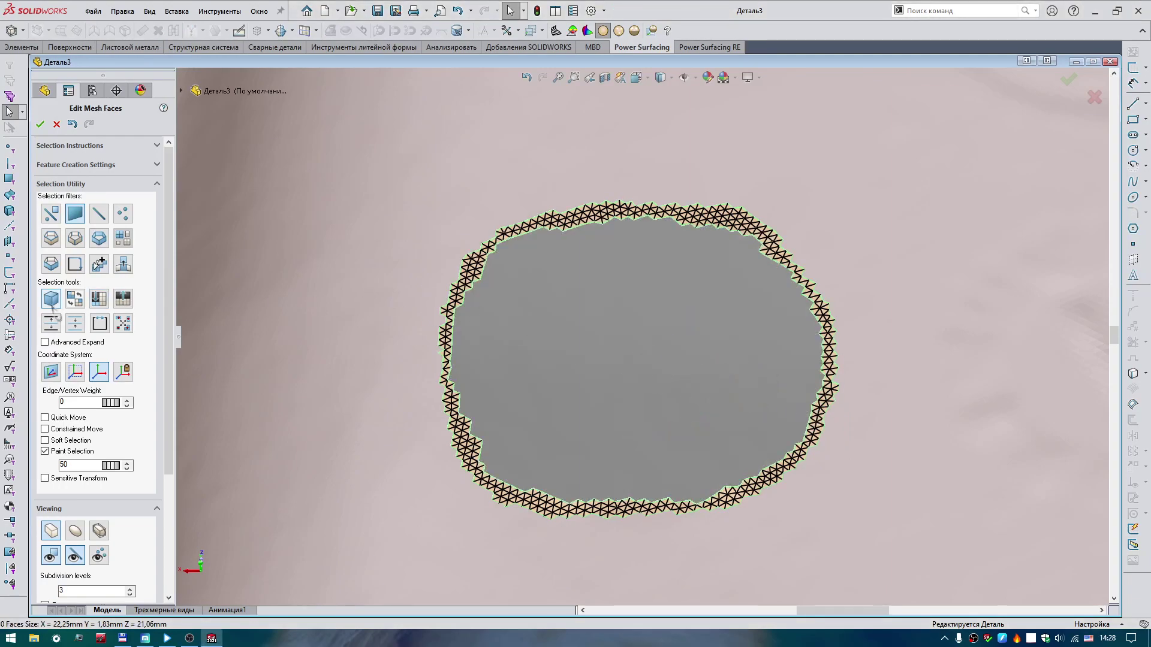
pyautogui.click(57, 243)
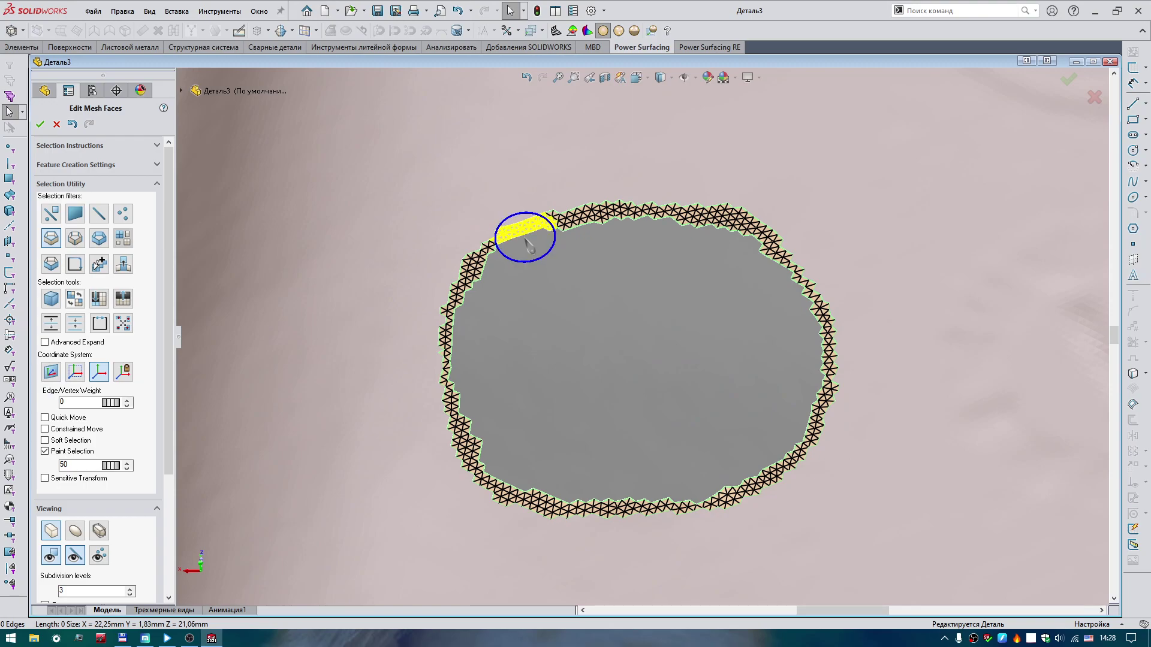
pyautogui.click(45, 451)
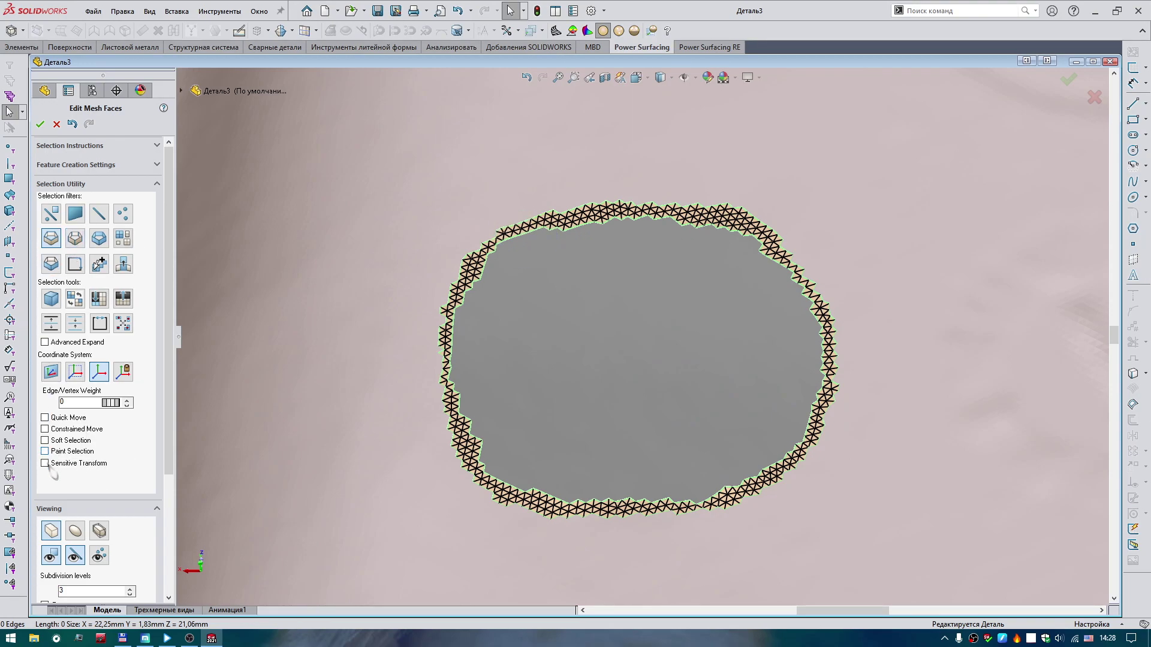
# Patch the hole from its boundary edge loop and select all 3,577 faces of the new patch
pyautogui.click(528, 238)
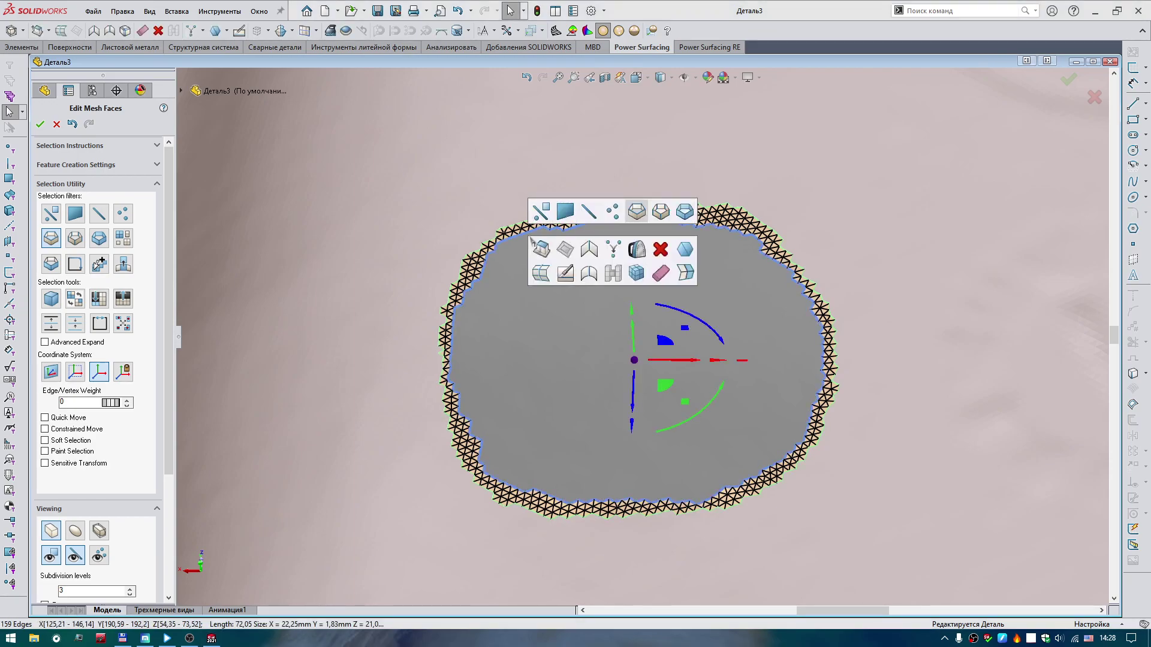
pyautogui.click(686, 252)
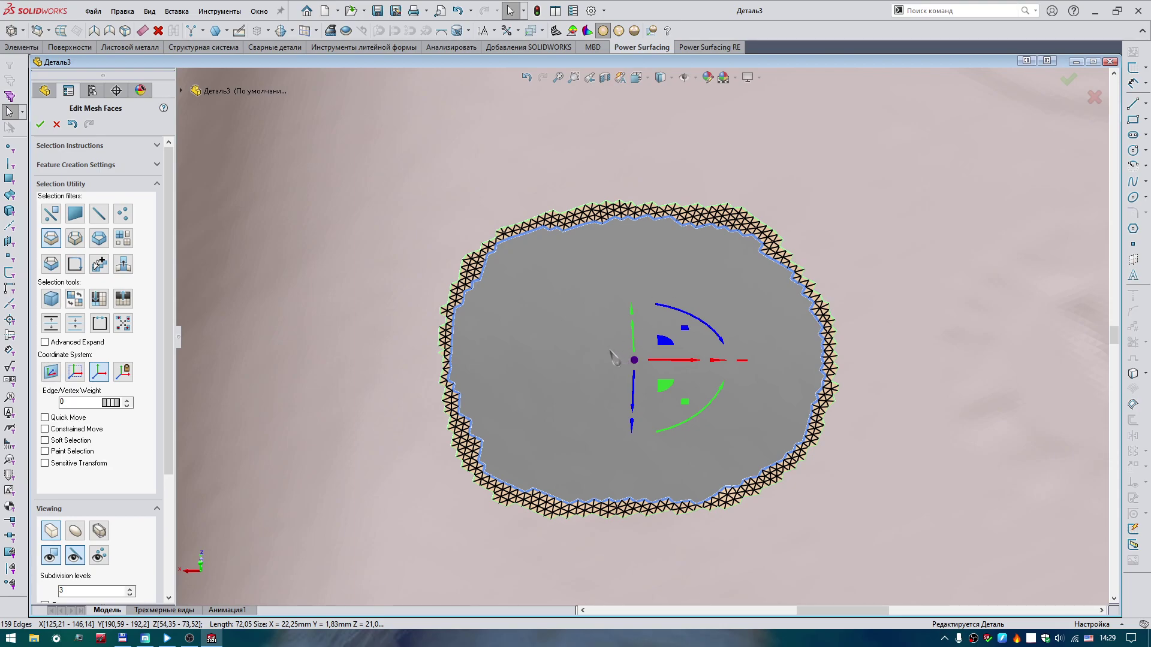
pyautogui.doubleClick(613, 358)
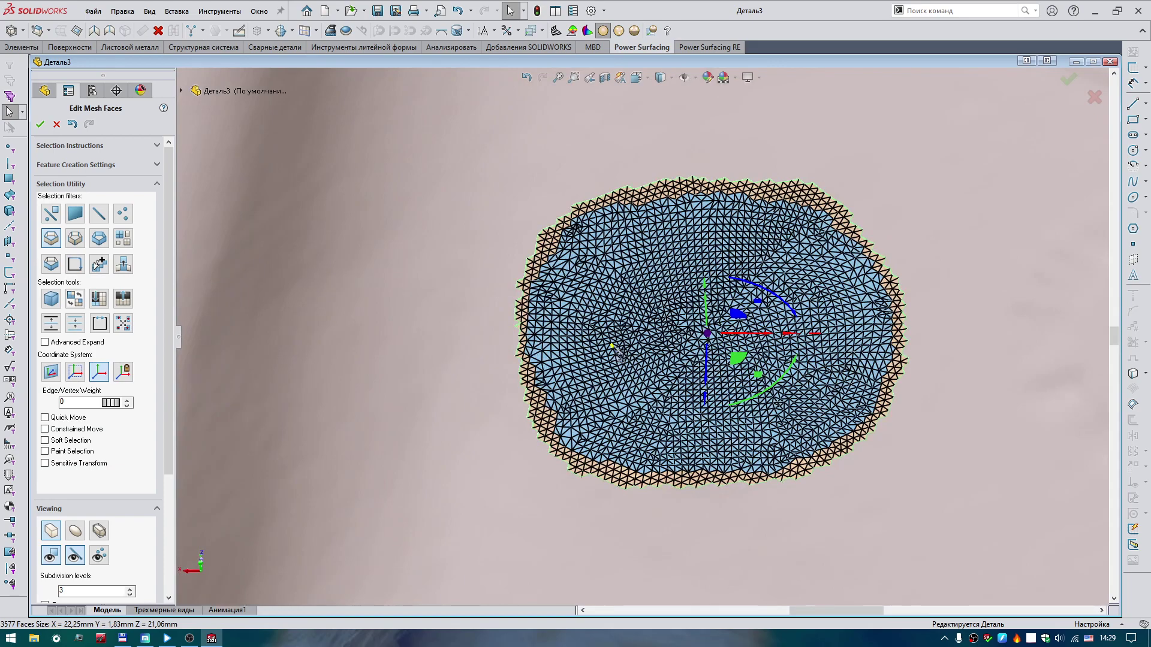
# Inspect the new oval patch near the HONDA logo up close, then accept the reference mesh edit
pyautogui.moveTo(614, 349); pyautogui.dragTo(723, 227, button='middle')
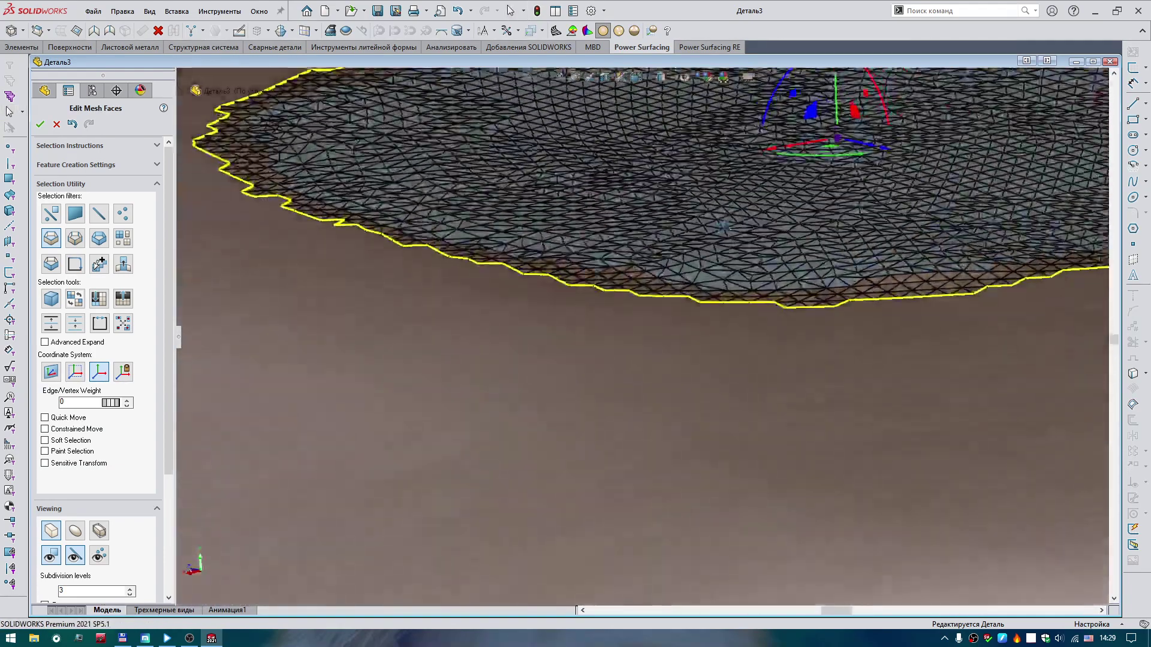
pyautogui.scroll(5, 724, 226)
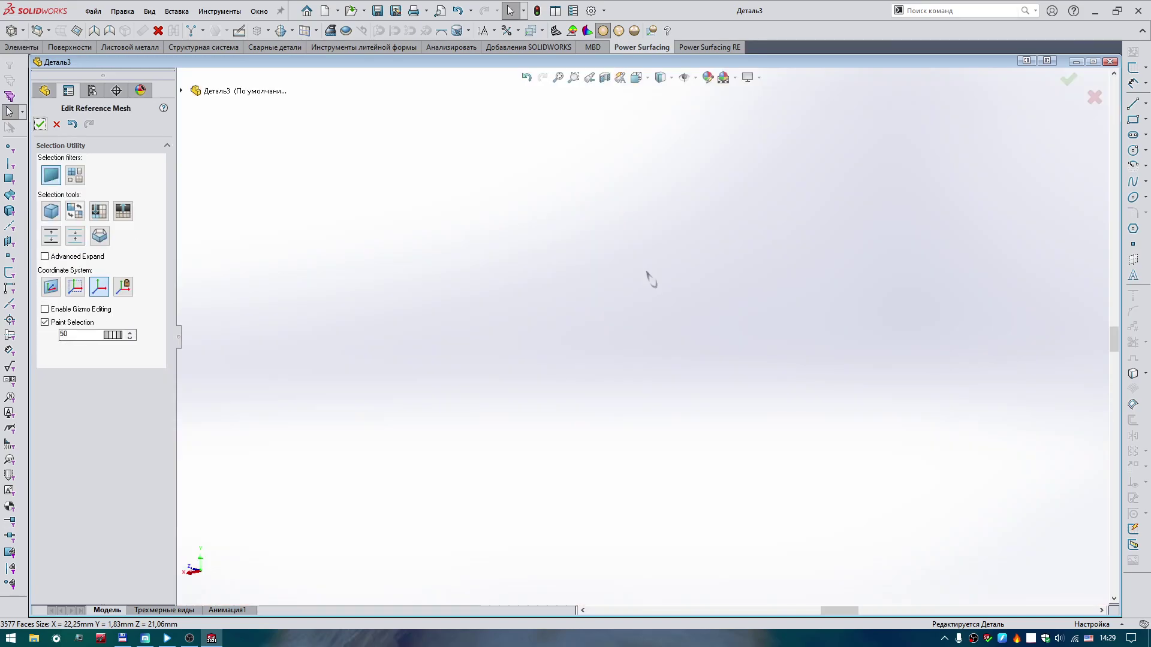
pyautogui.scroll(2, 650, 277)
pyautogui.scroll(4, 650, 278)
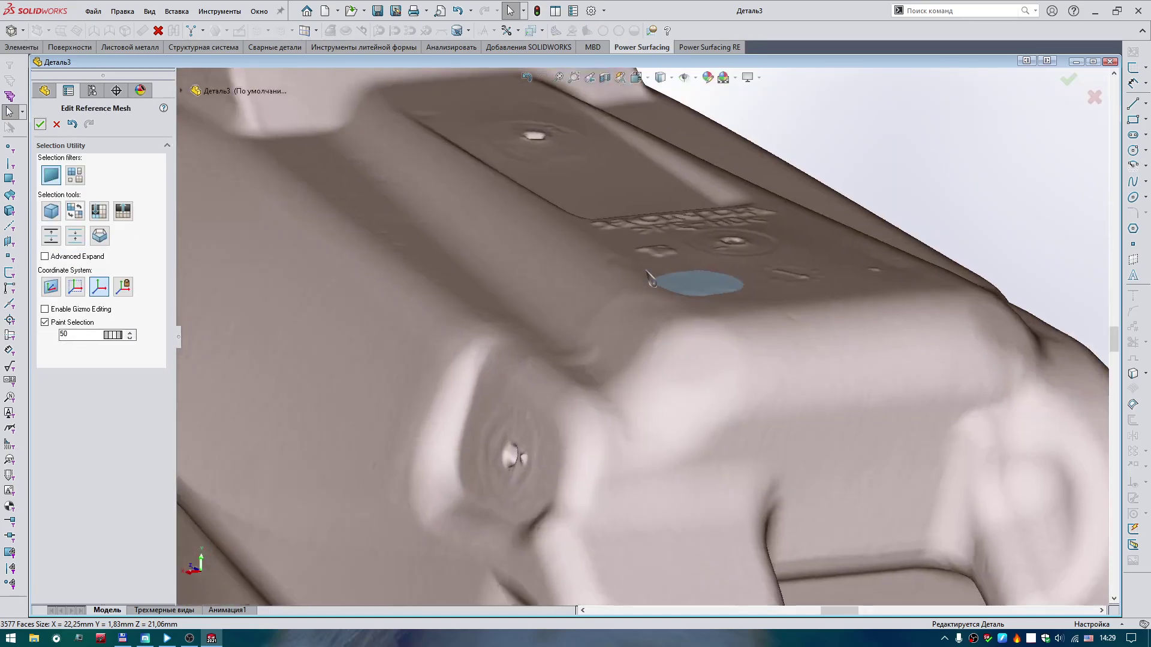
pyautogui.scroll(3, 649, 278)
pyautogui.moveTo(649, 278); pyautogui.dragTo(635, 291, button='middle')
pyautogui.scroll(-3, 623, 303)
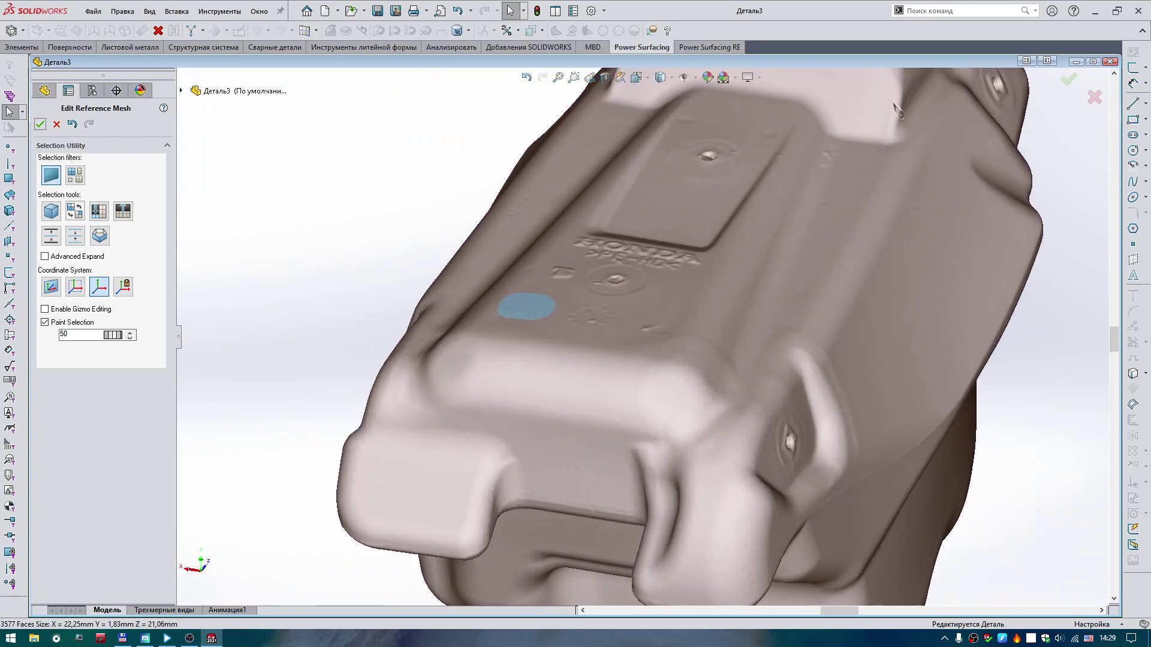
pyautogui.click(39, 125)
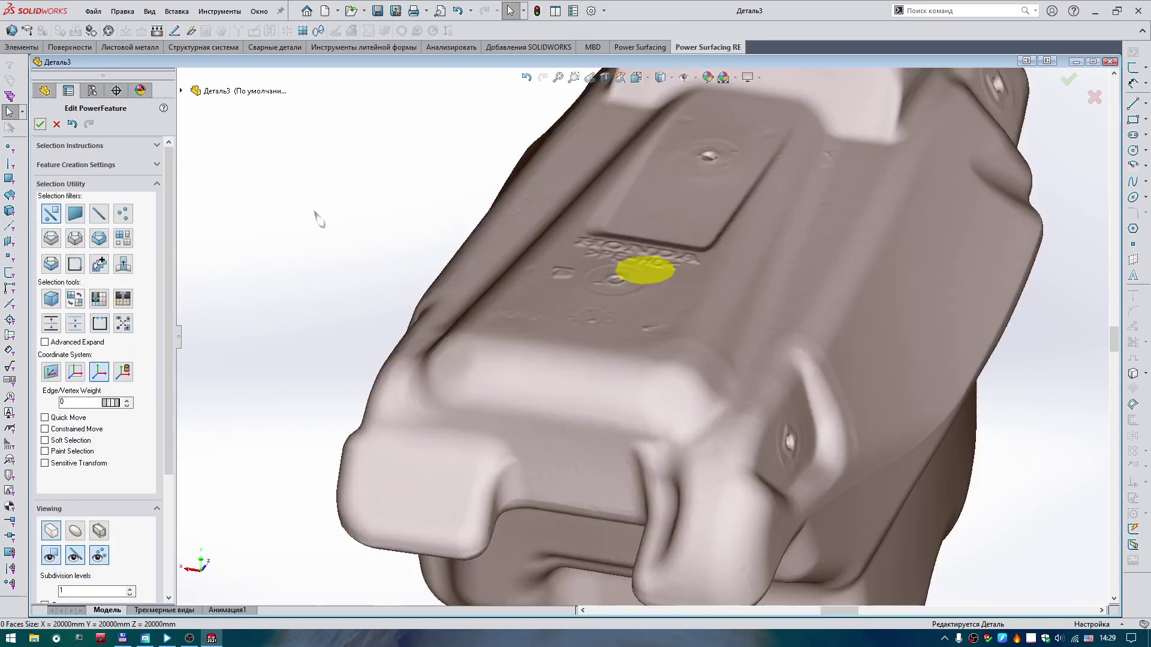
# Fit the tank in view and orbit around it to inspect the logo area and other side
pyautogui.press('f')
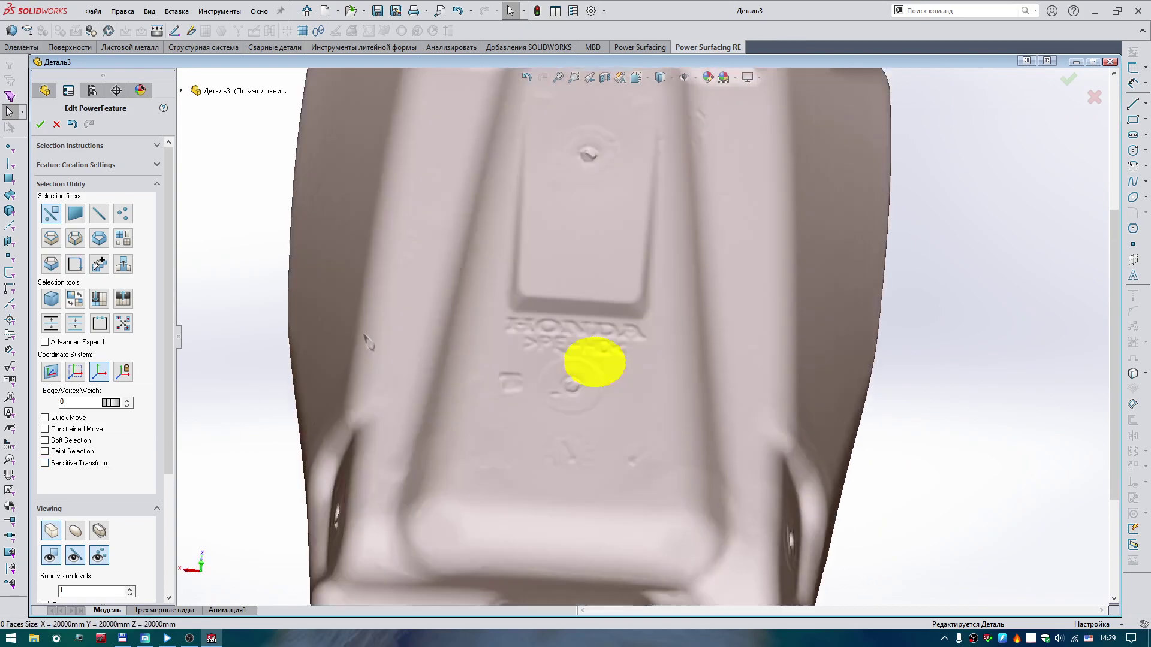
pyautogui.moveTo(624, 444); pyautogui.dragTo(614, 359, button='middle')
pyautogui.scroll(5, 614, 360)
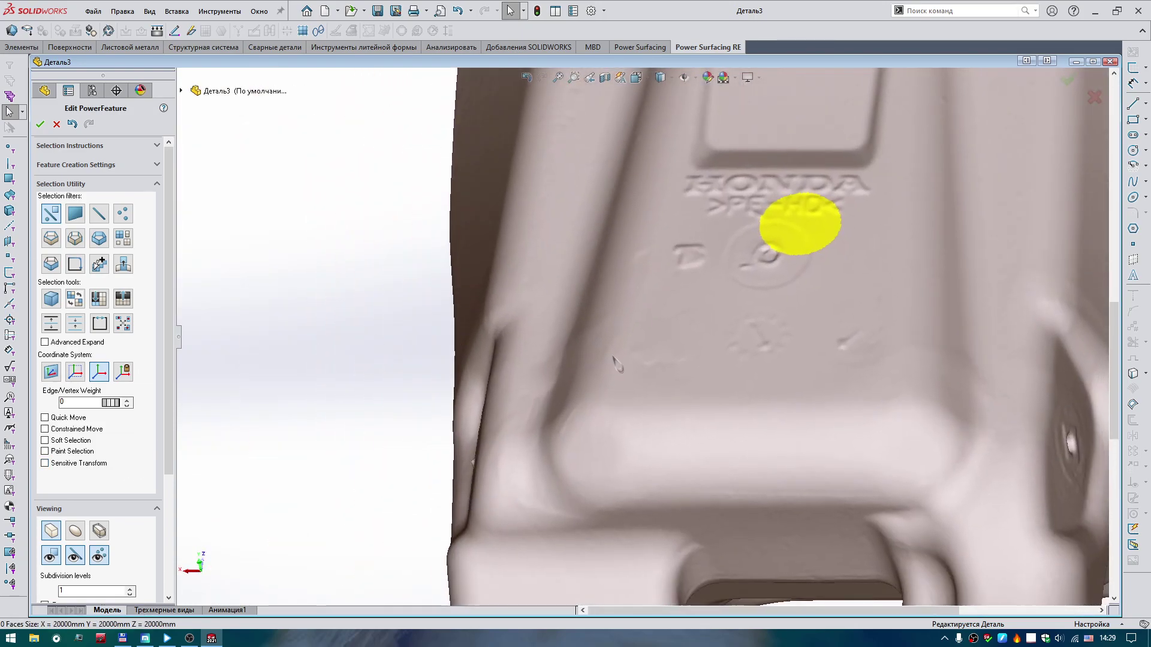
pyautogui.scroll(5, 616, 364)
pyautogui.scroll(-3, 776, 357)
pyautogui.scroll(-2, 737, 282)
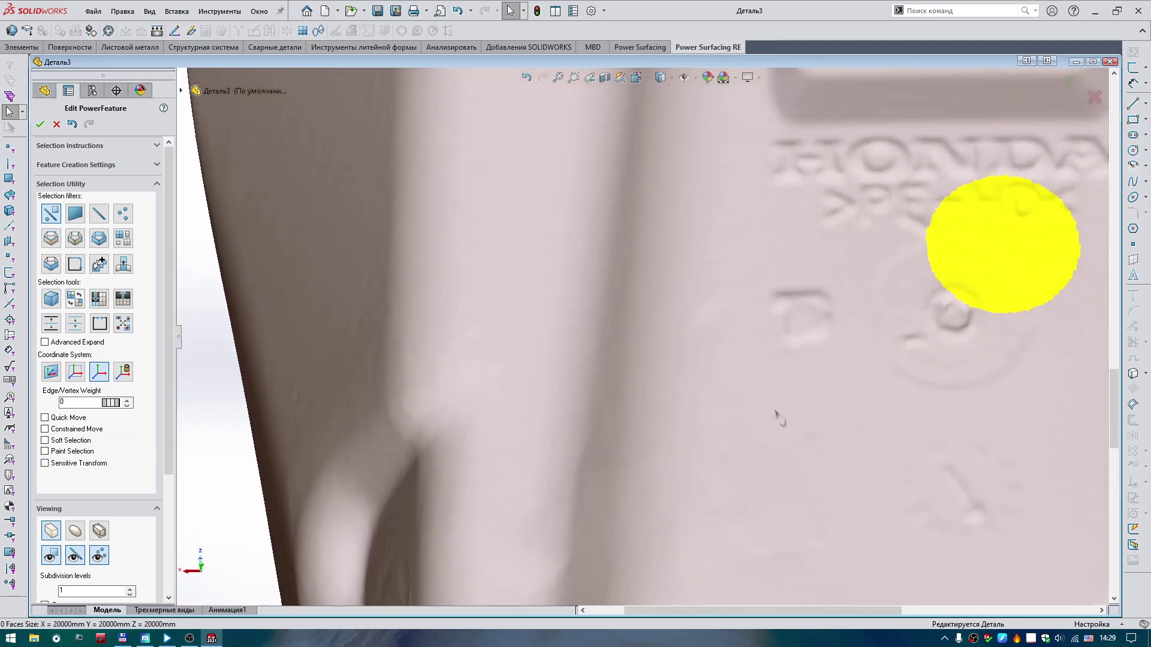
pyautogui.scroll(-1, 777, 413)
pyautogui.scroll(-3, 777, 413)
pyautogui.scroll(-2, 316, 308)
pyautogui.scroll(-2, 315, 308)
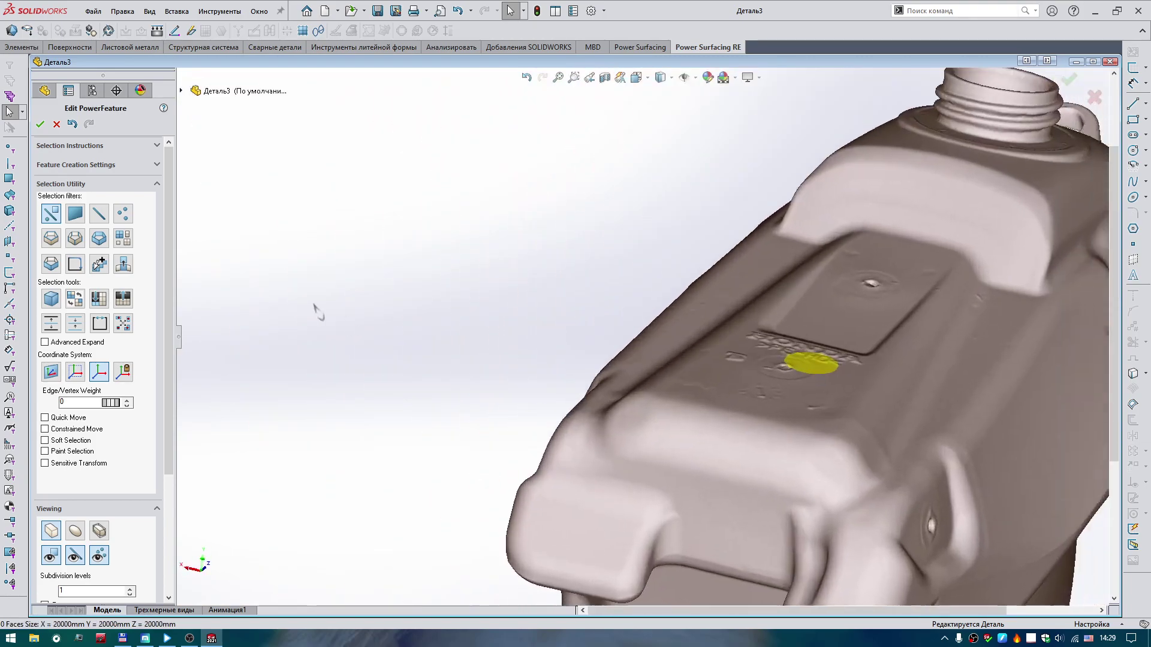
pyautogui.scroll(-2, 316, 309)
pyautogui.scroll(-1, 314, 306)
pyautogui.moveTo(301, 166); pyautogui.dragTo(353, 208, button='middle')
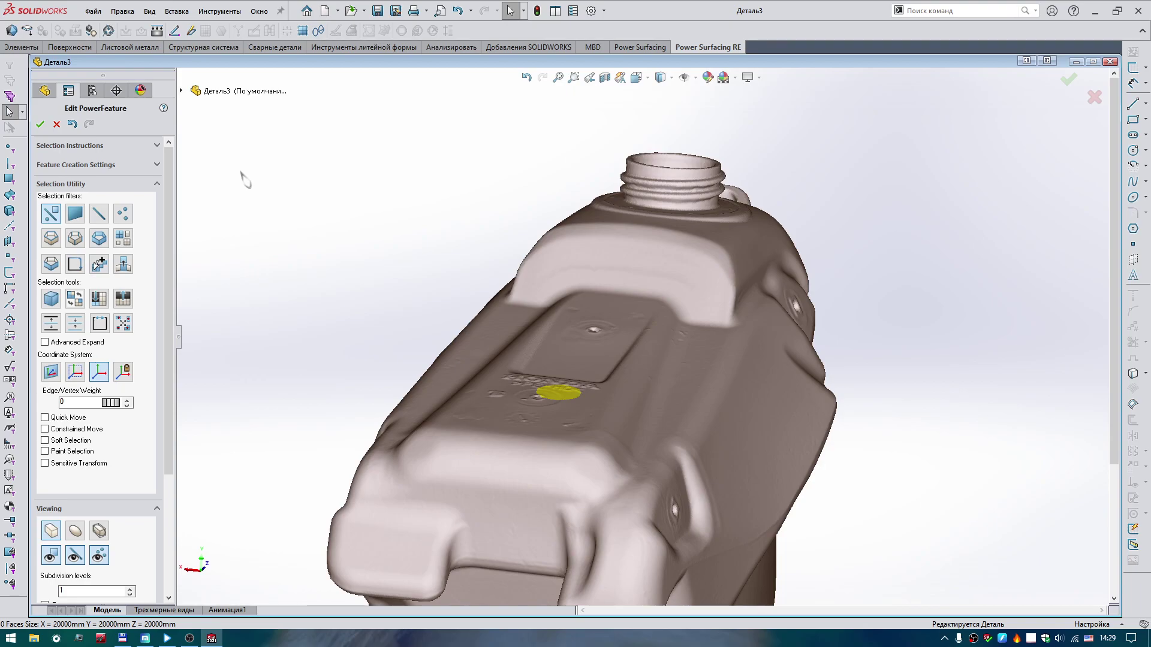
pyautogui.moveTo(437, 280)
pyautogui.mouseDown(button='middle')
pyautogui.moveTo(771, 256)
pyautogui.moveTo(697, 261)
pyautogui.moveTo(369, 227)
pyautogui.mouseUp(button='middle')
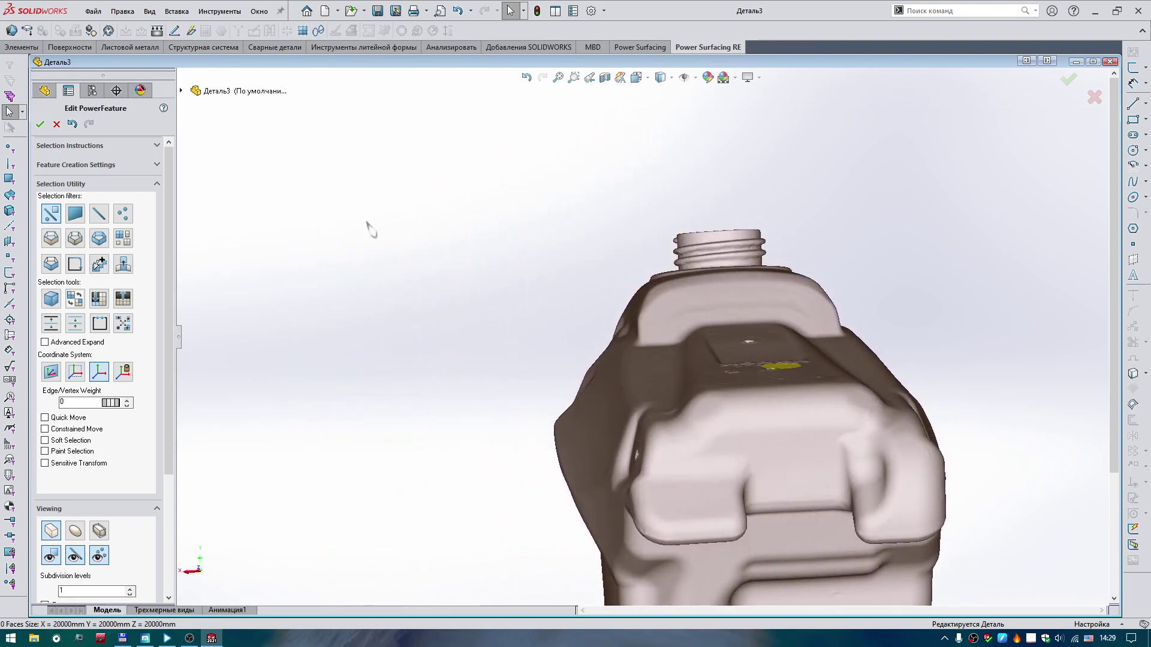
pyautogui.press('XF86AudioLowerVolume')
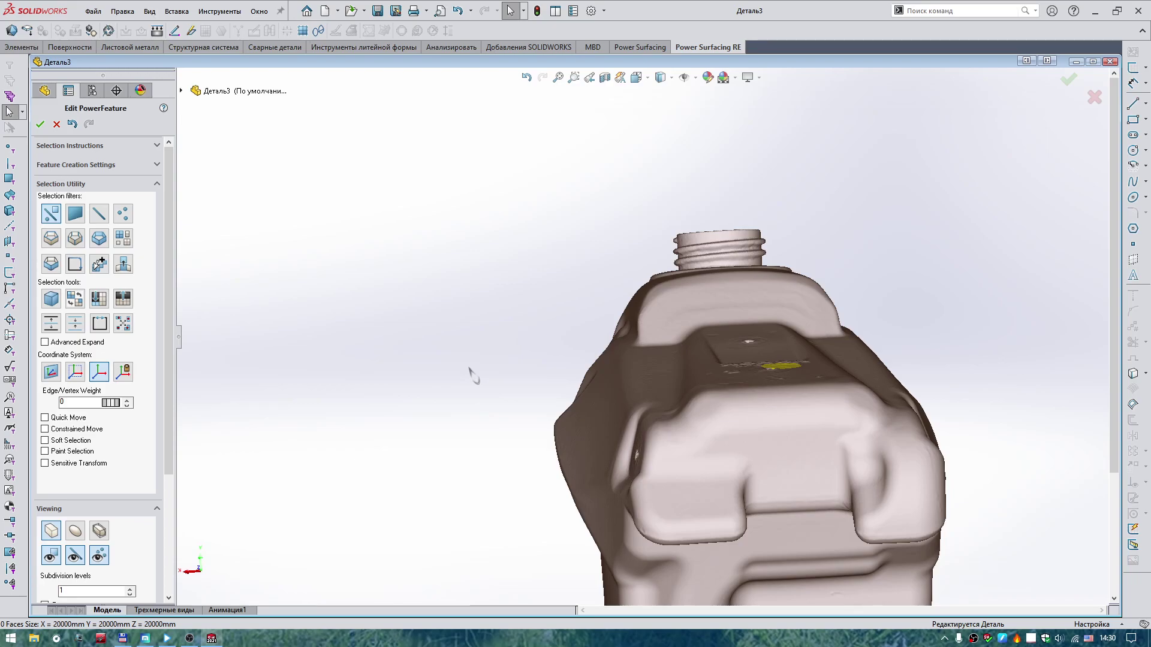
pyautogui.scroll(3, 456, 368)
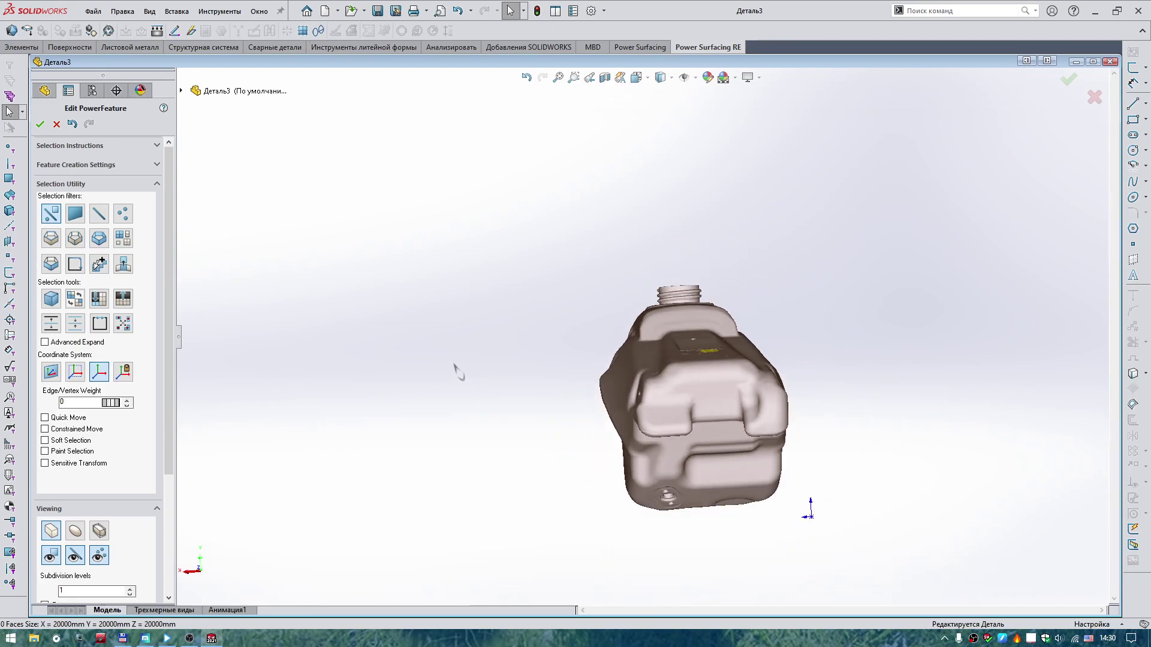
# Set the selection filter to Faces and box-select strips on top, then the whole tank
pyautogui.click(75, 213)
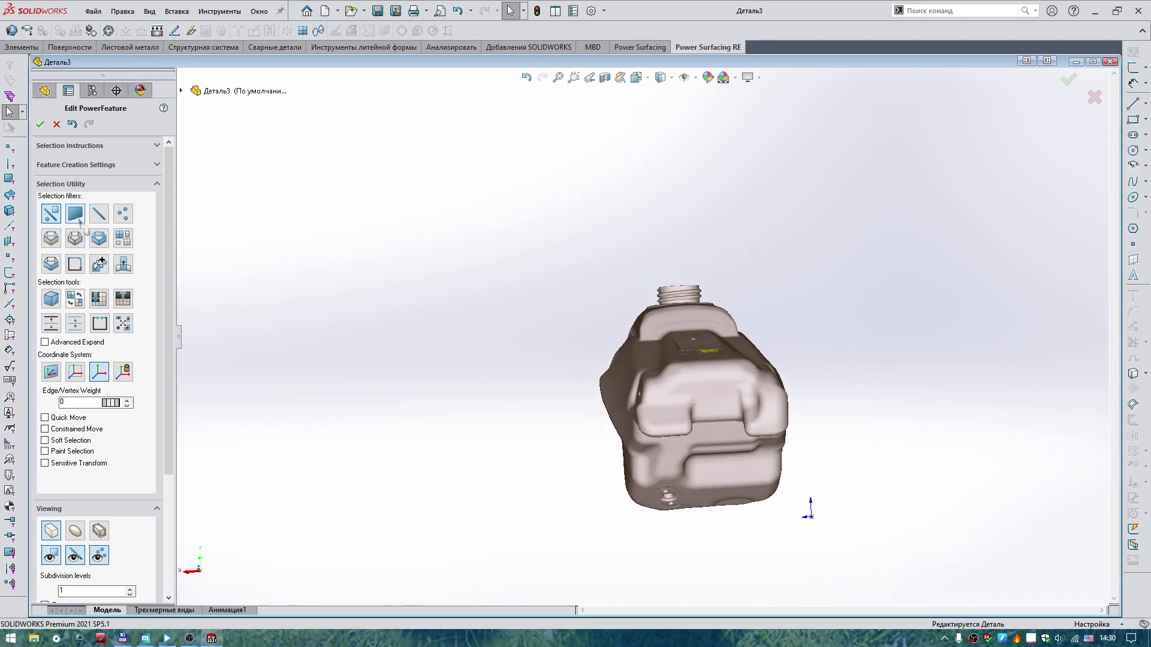
pyautogui.moveTo(529, 294); pyautogui.dragTo(575, 335, button='middle')
pyautogui.moveTo(669, 308); pyautogui.dragTo(691, 556)
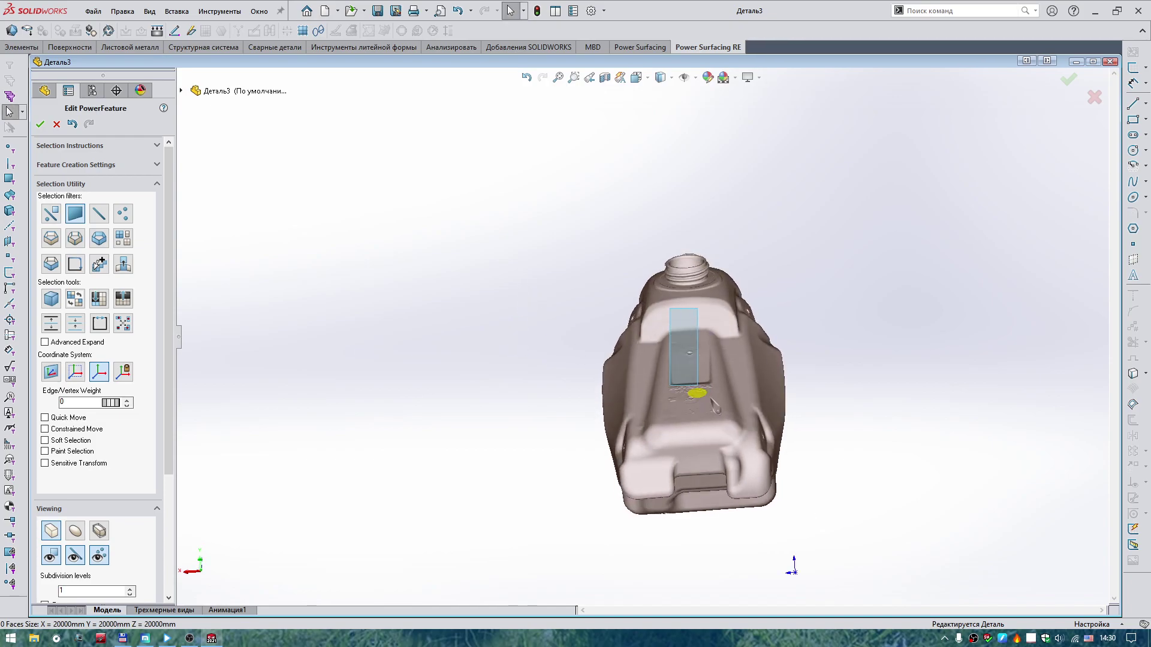
pyautogui.moveTo(470, 164); pyautogui.dragTo(844, 522)
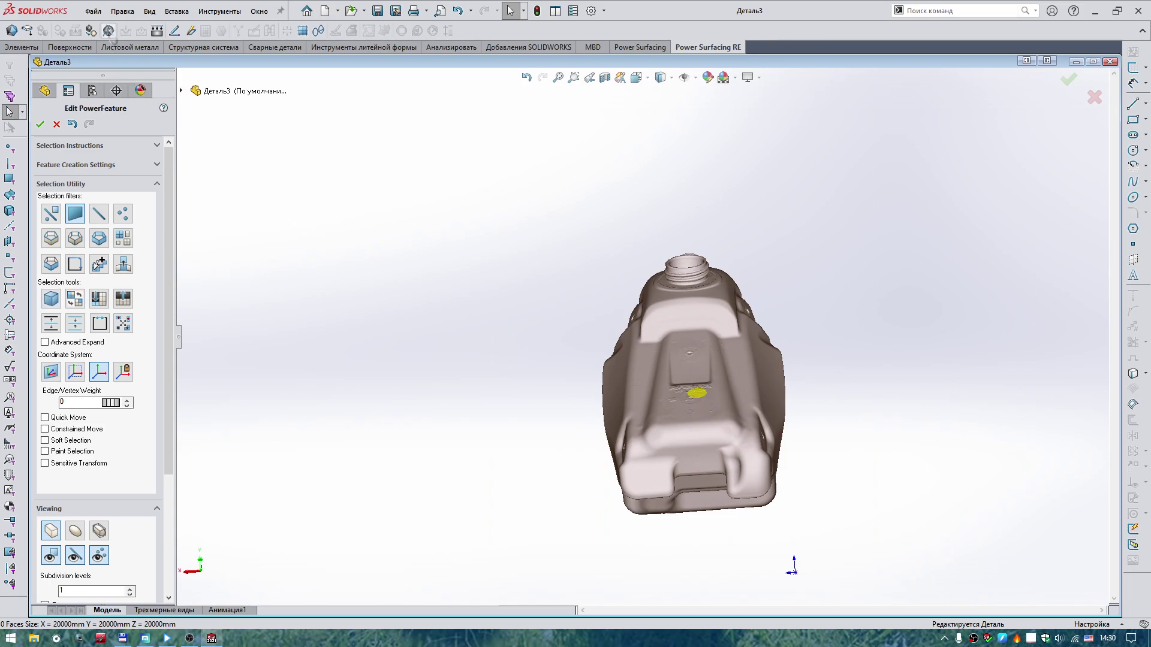
# Run Quad Wrap on the tank mesh with Mesh is not Closed and Legacy Quad Wrap ticked
pyautogui.click(108, 30)
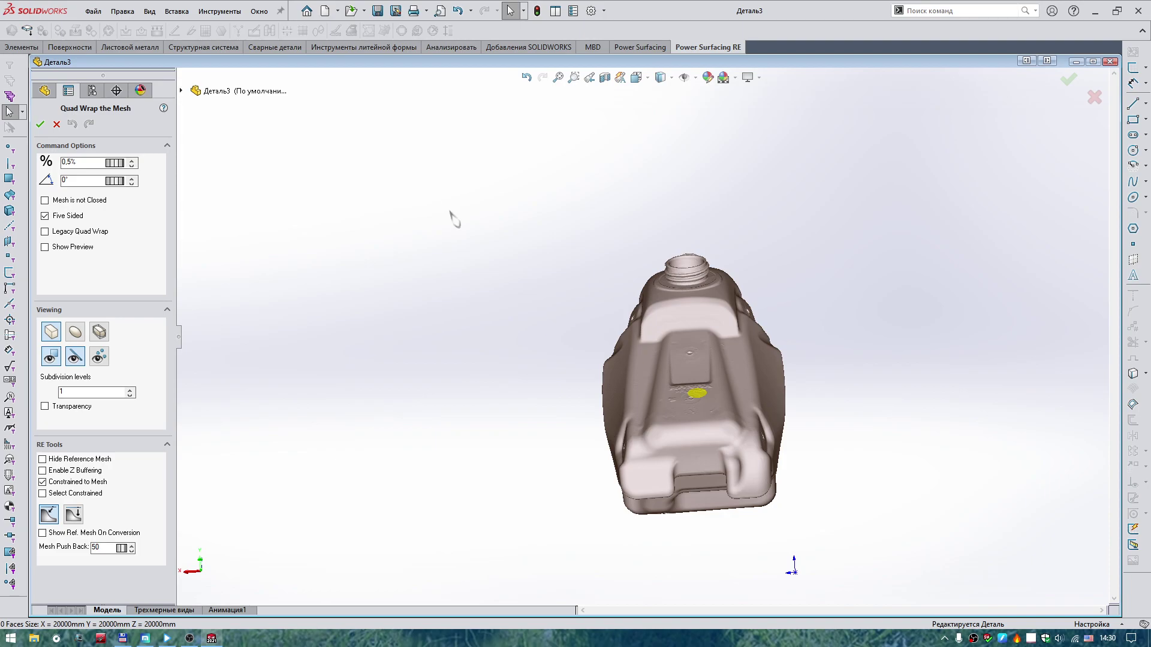
pyautogui.moveTo(454, 218); pyautogui.dragTo(153, 221, button='middle')
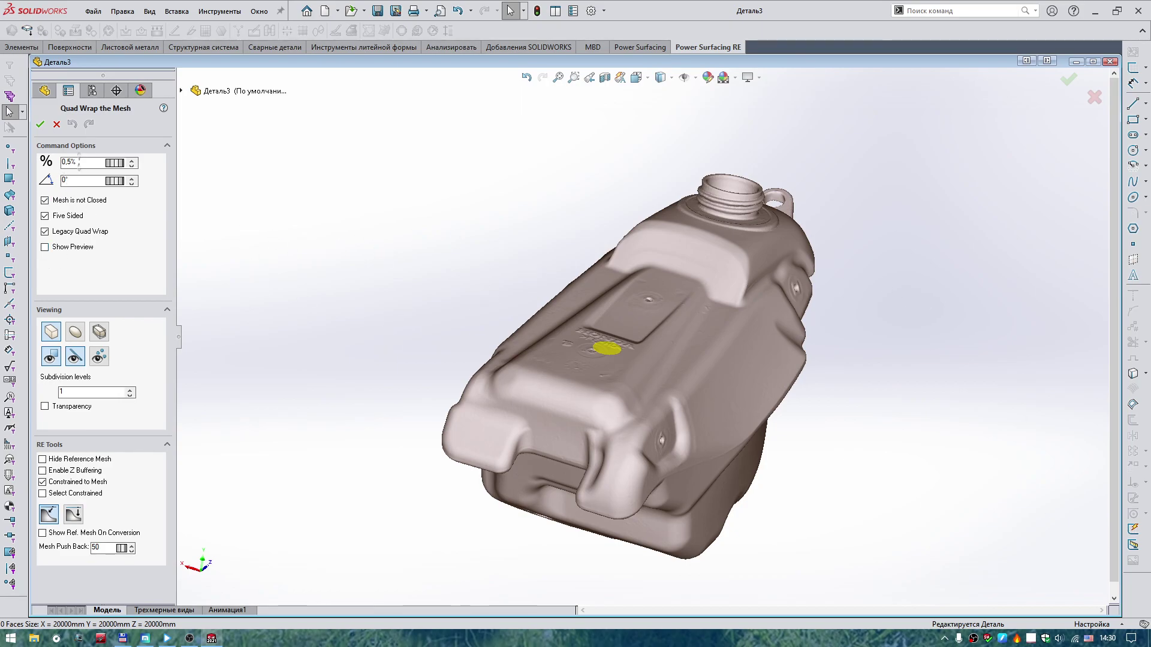
pyautogui.moveTo(406, 248); pyautogui.dragTo(404, 246, button='middle')
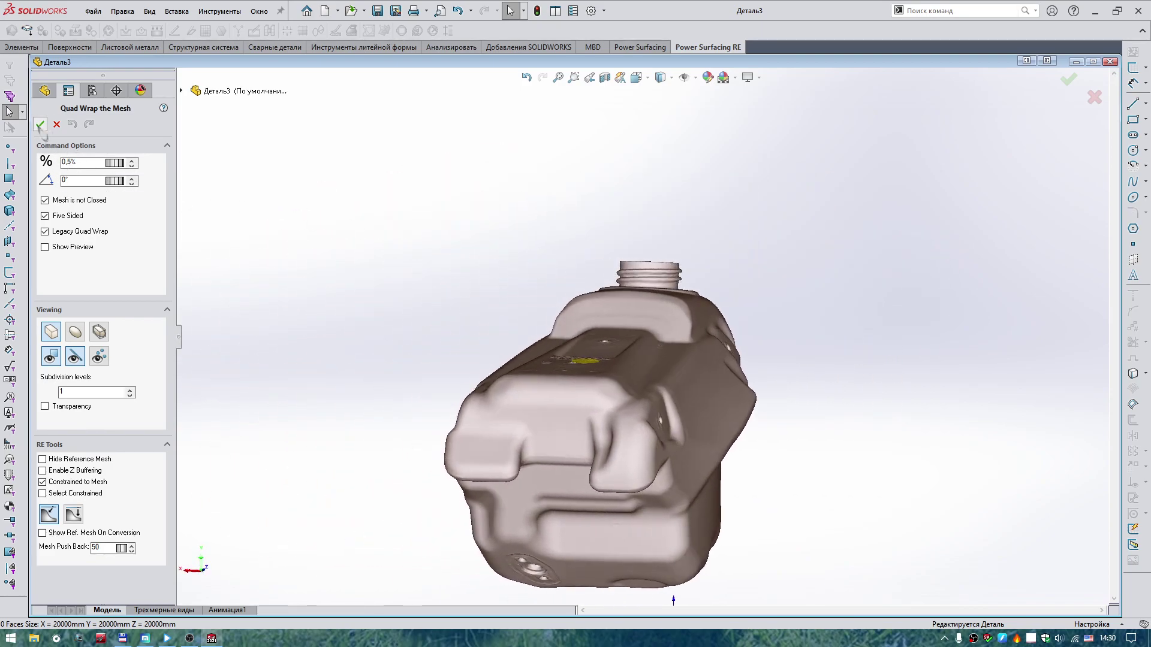
pyautogui.click(40, 124)
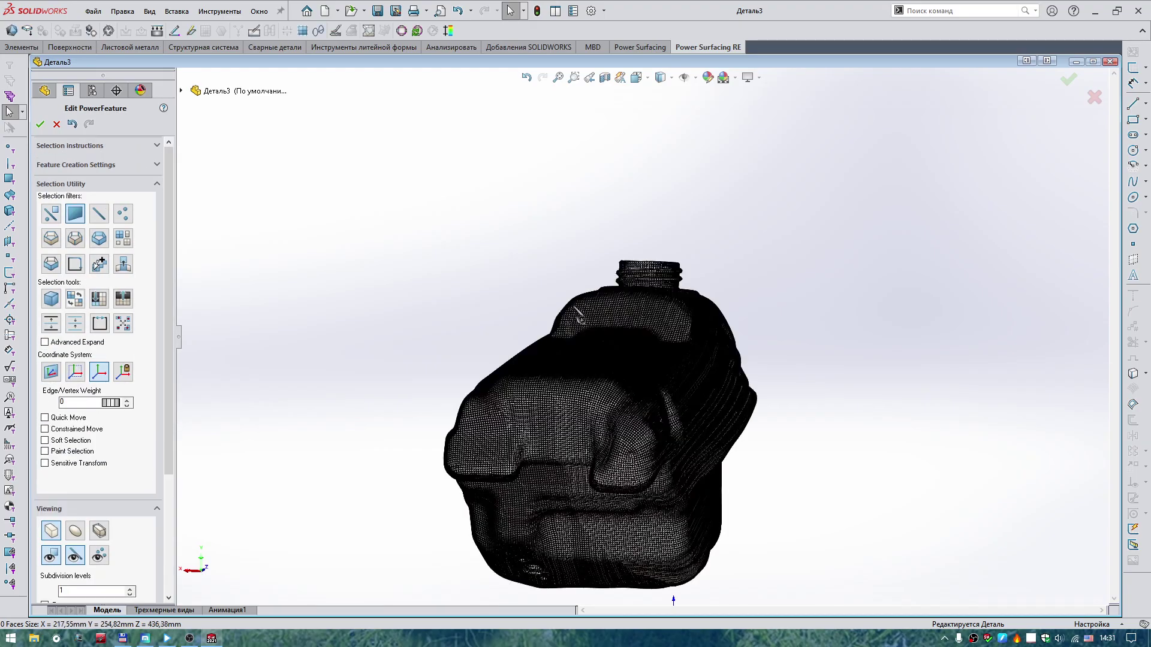
# Zoom and orbit around the quad-wrapped tank to inspect the threaded neck and small holes
pyautogui.scroll(-2, 487, 310)
pyautogui.scroll(-2, 487, 309)
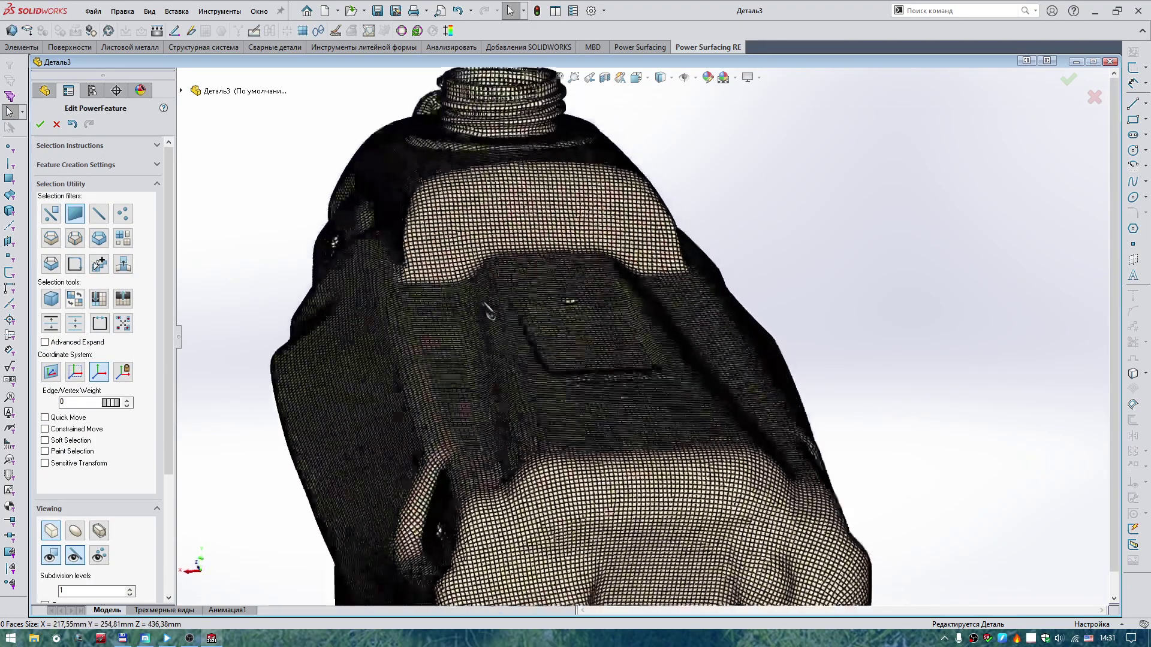
pyautogui.scroll(-2, 486, 310)
pyautogui.scroll(-2, 487, 310)
pyautogui.scroll(-2, 489, 312)
pyautogui.scroll(-2, 489, 312)
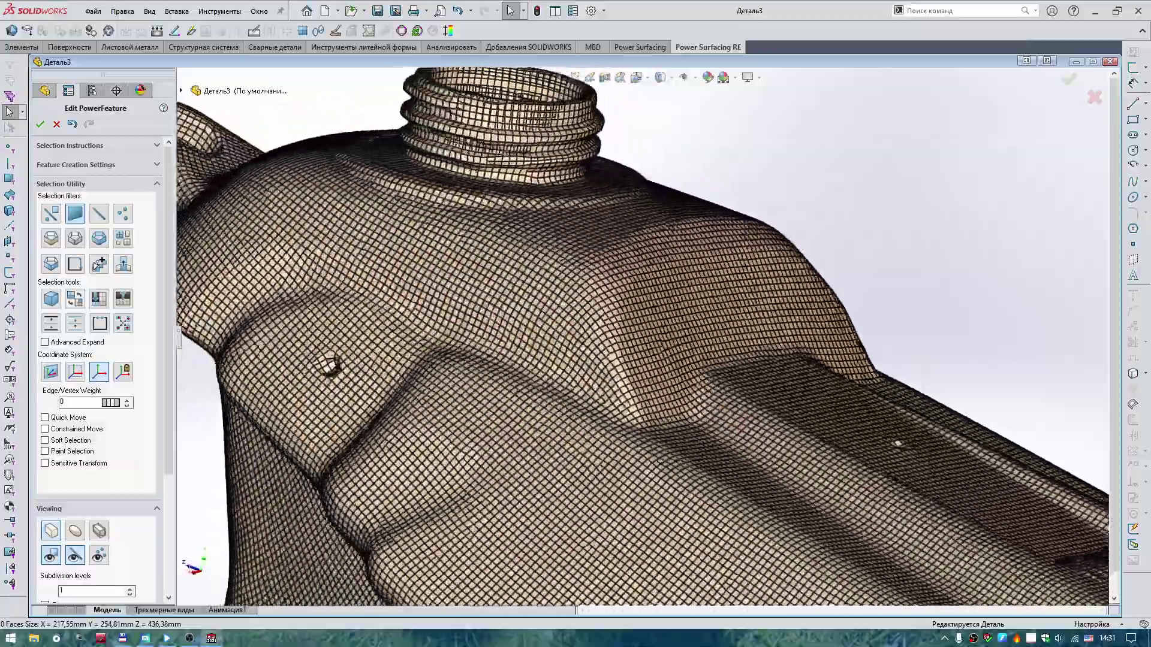
pyautogui.scroll(-2, 488, 312)
pyautogui.scroll(-2, 488, 312)
pyautogui.scroll(-2, 489, 311)
pyautogui.scroll(10, 488, 311)
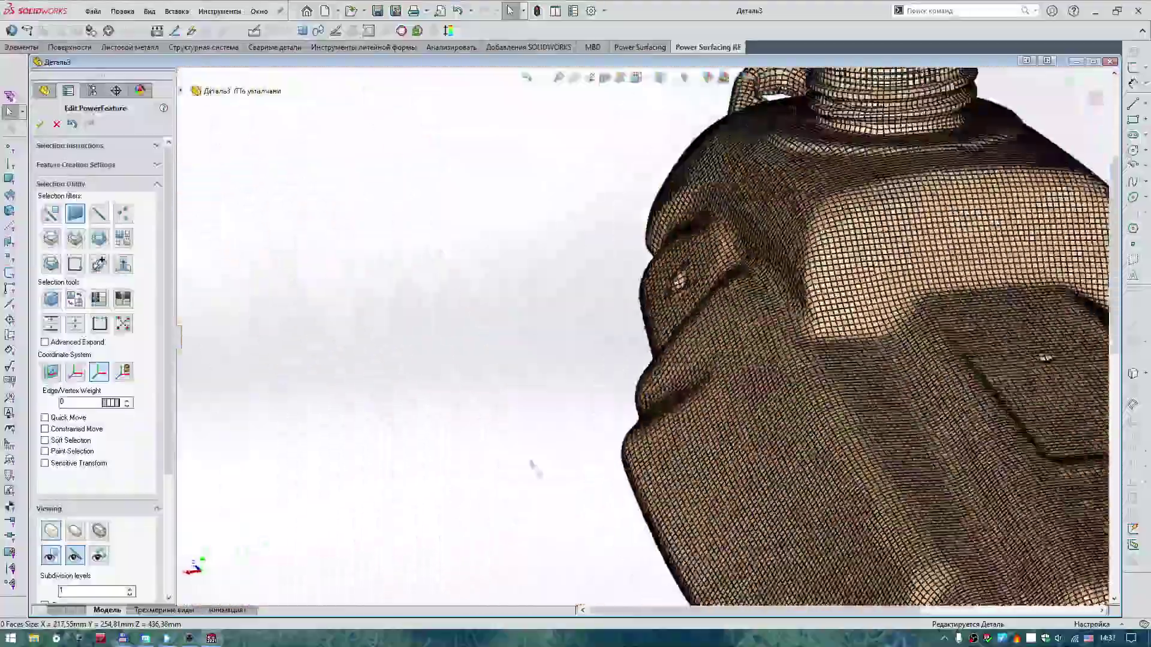
pyautogui.moveTo(532, 464)
pyautogui.mouseDown(button='middle')
pyautogui.moveTo(587, 420)
pyautogui.moveTo(953, 437)
pyautogui.moveTo(779, 467)
pyautogui.mouseUp(button='middle')
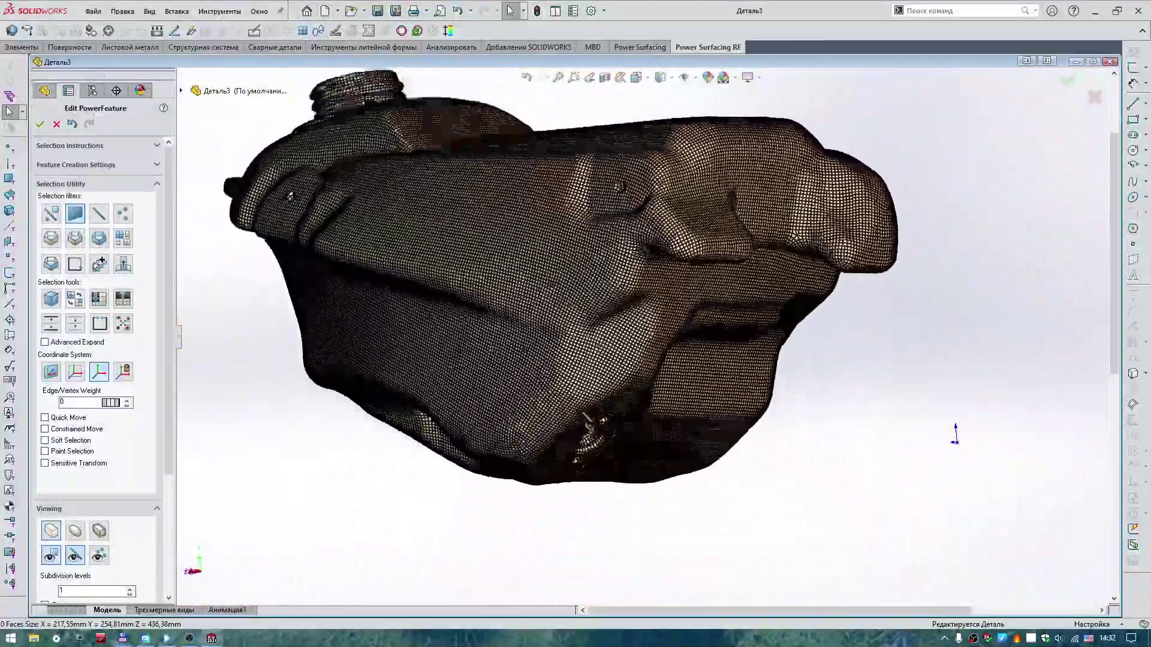
pyautogui.scroll(-3, 643, 492)
pyautogui.scroll(-3, 643, 491)
pyautogui.scroll(-3, 624, 384)
pyautogui.moveTo(623, 383); pyautogui.dragTo(599, 336, button='middle')
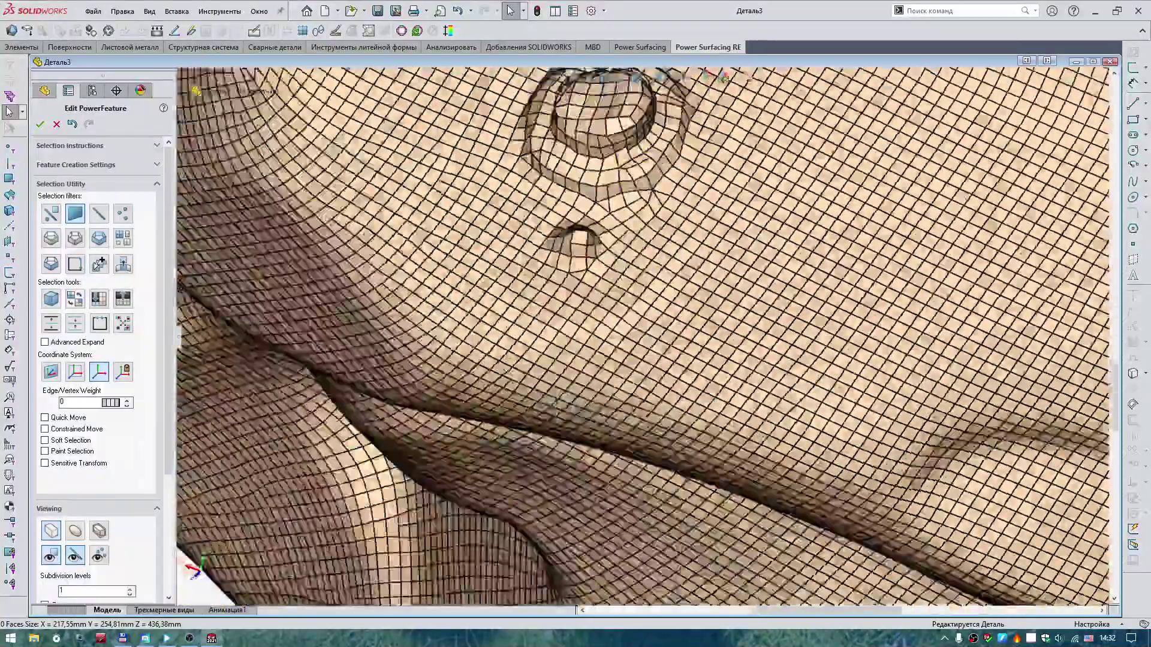
pyautogui.scroll(5, 600, 336)
pyautogui.scroll(-8, 623, 360)
pyautogui.scroll(-2, 599, 345)
# Select the edge at the bottom of the dent and raise it about 0.86 mm
pyautogui.rightClick(598, 355)
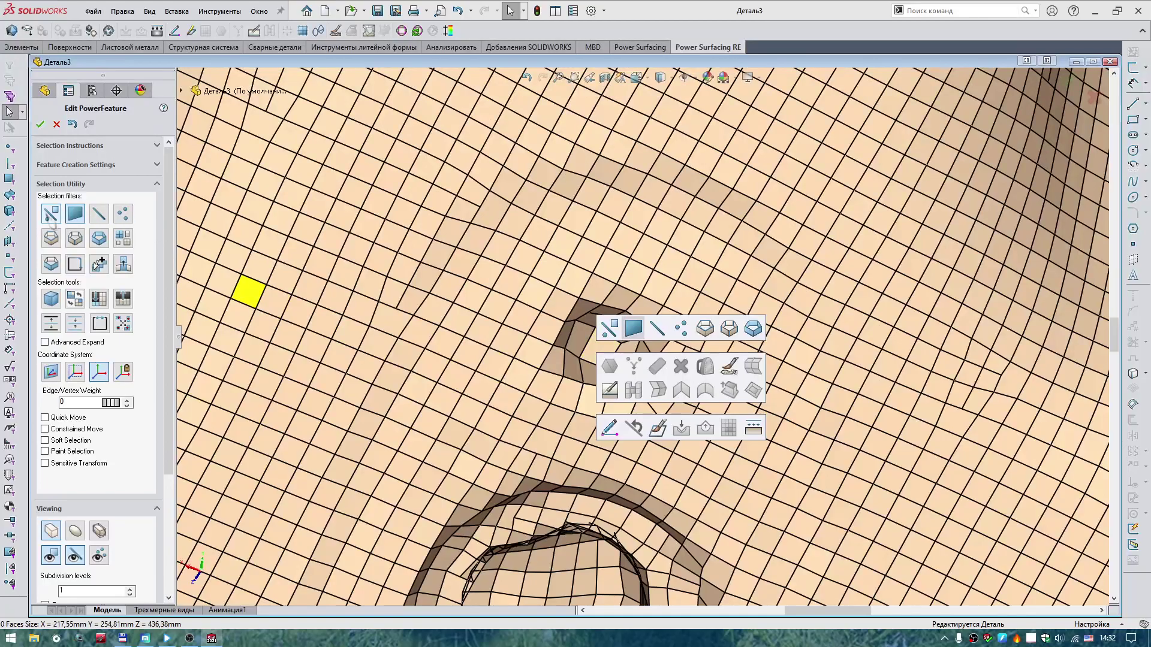
pyautogui.click(584, 361)
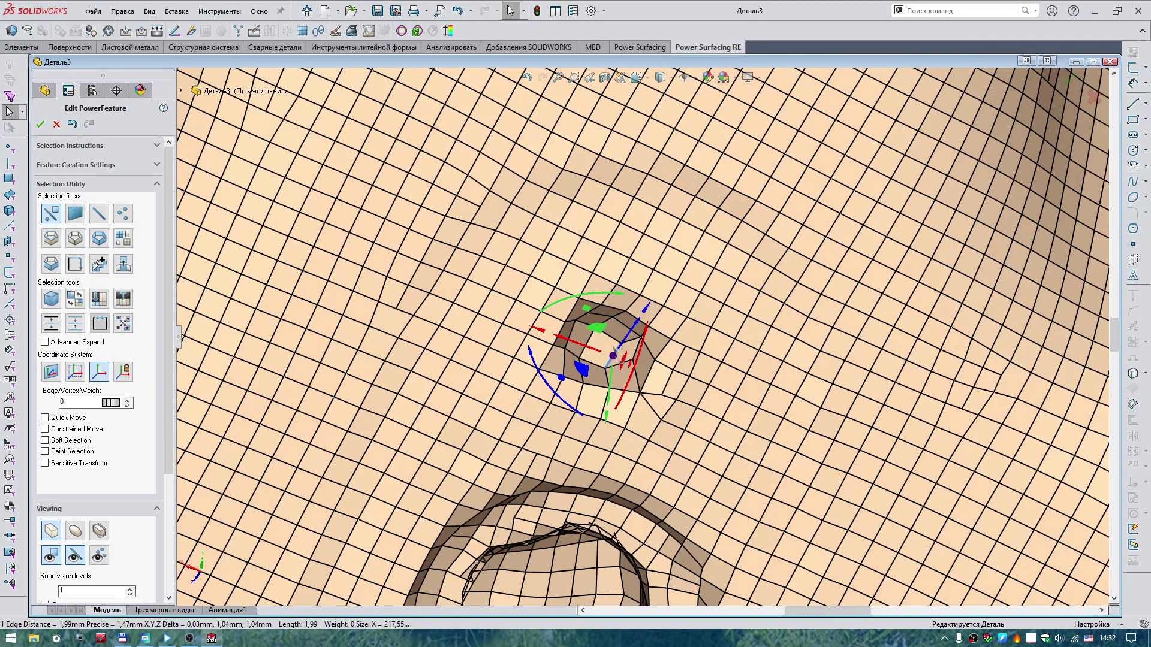
pyautogui.rightClick(612, 352)
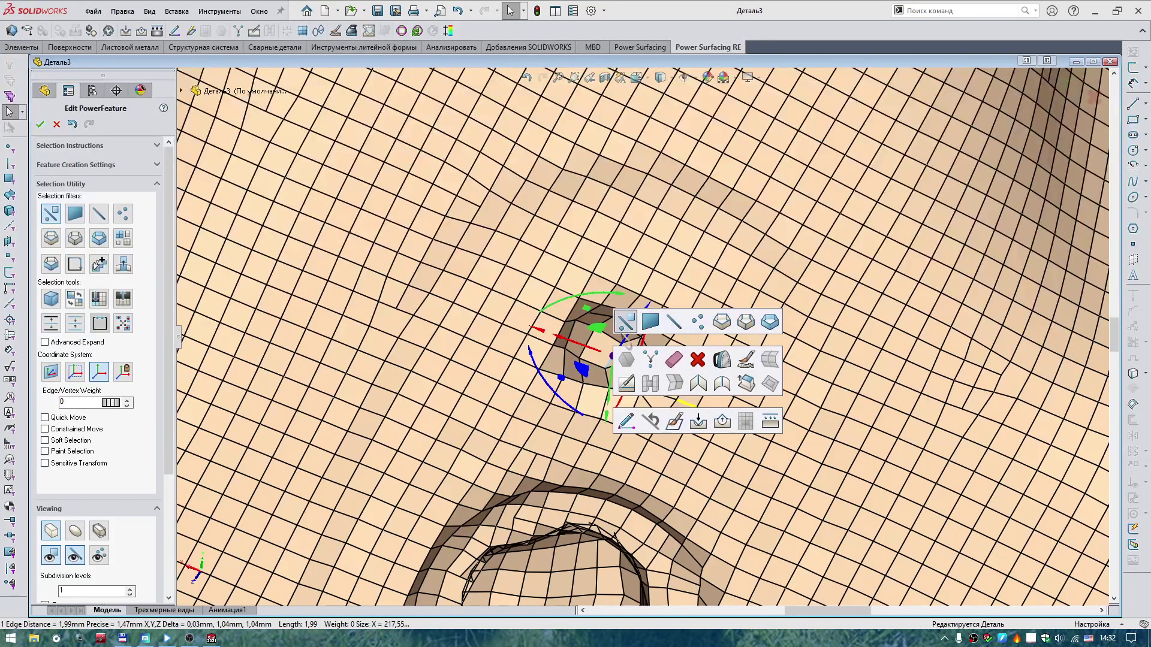
pyautogui.scroll(5, 628, 343)
pyautogui.scroll(-5, 628, 342)
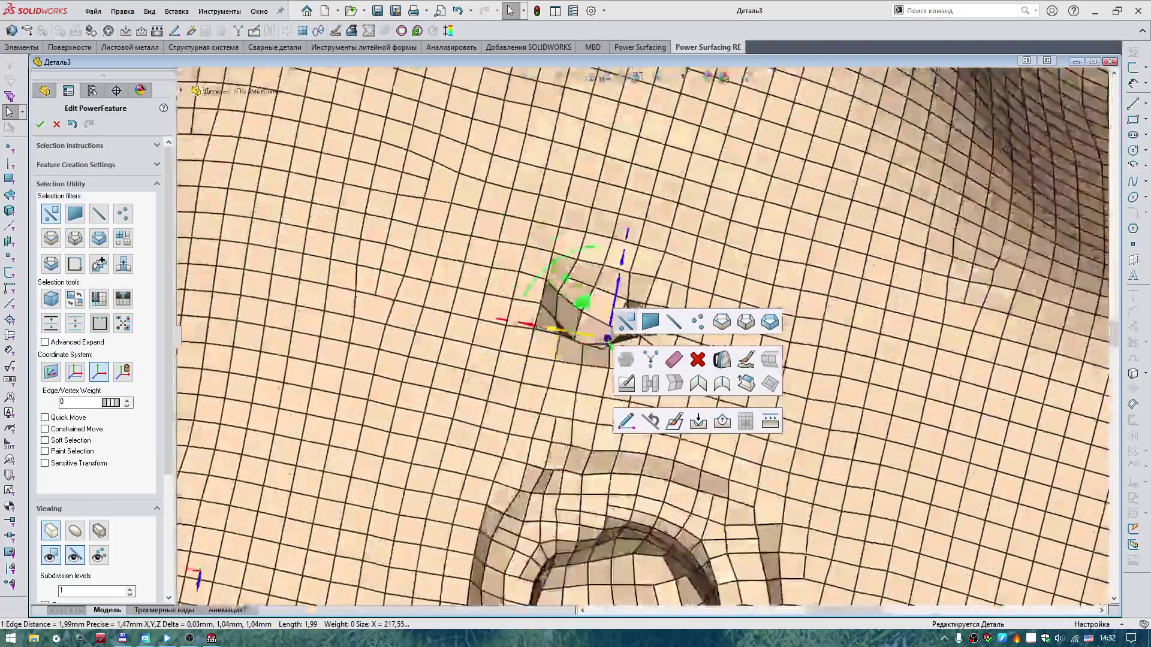
pyautogui.scroll(5, 608, 337)
pyautogui.moveTo(539, 311); pyautogui.dragTo(516, 360, button='middle')
pyautogui.scroll(-8, 514, 406)
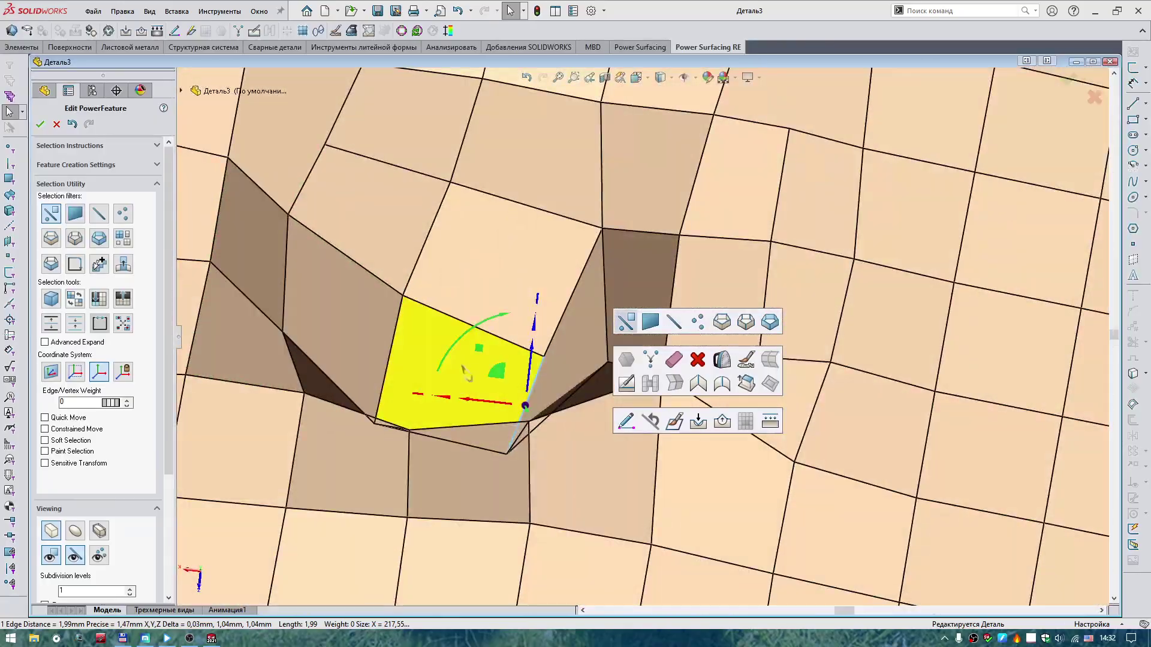
pyautogui.click(513, 394)
pyautogui.click(526, 406)
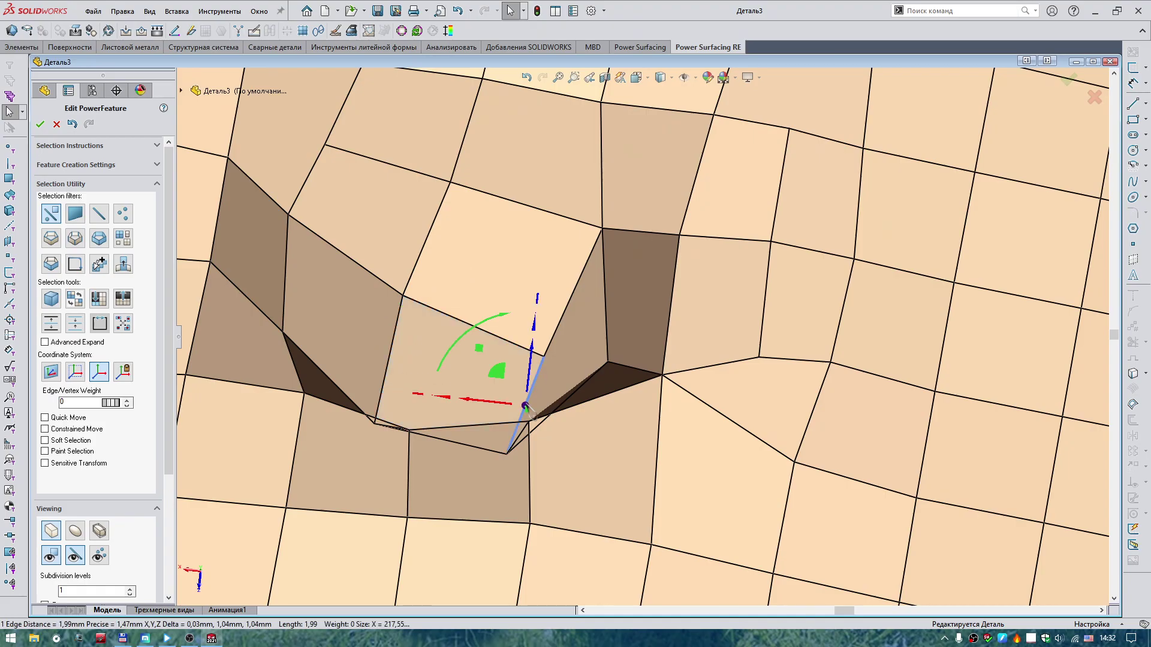
pyautogui.moveTo(536, 376); pyautogui.dragTo(528, 308)
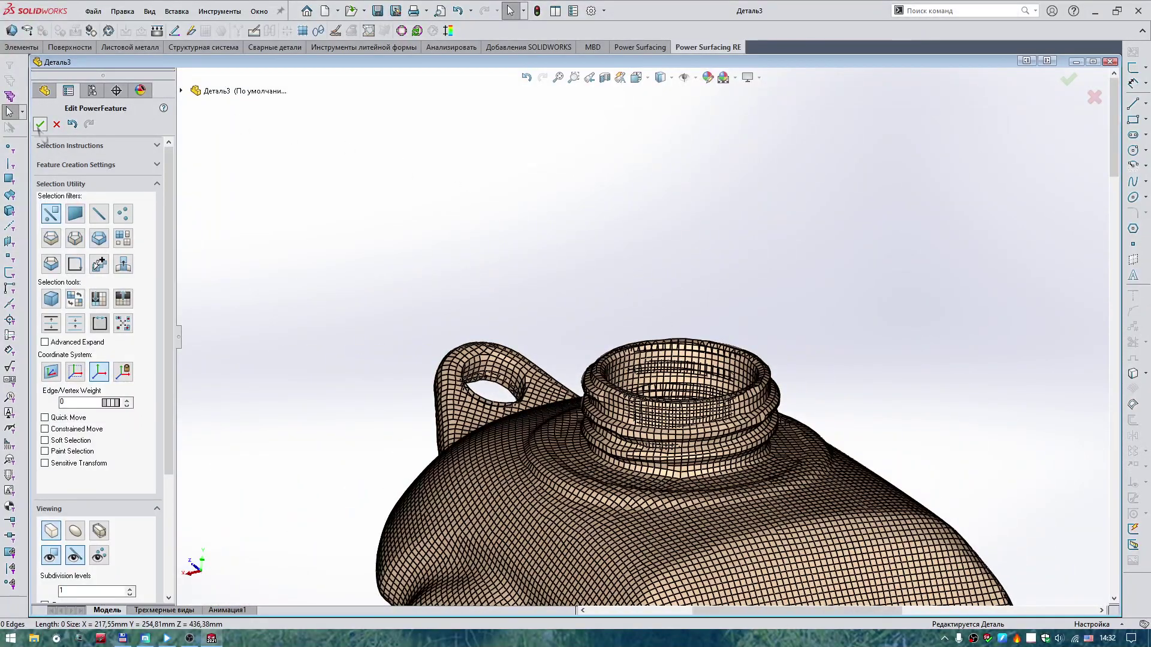
# Accept the PowerFeature edit with Enter so the quad mesh converts into solid body PwrBody1
pyautogui.press('Return')
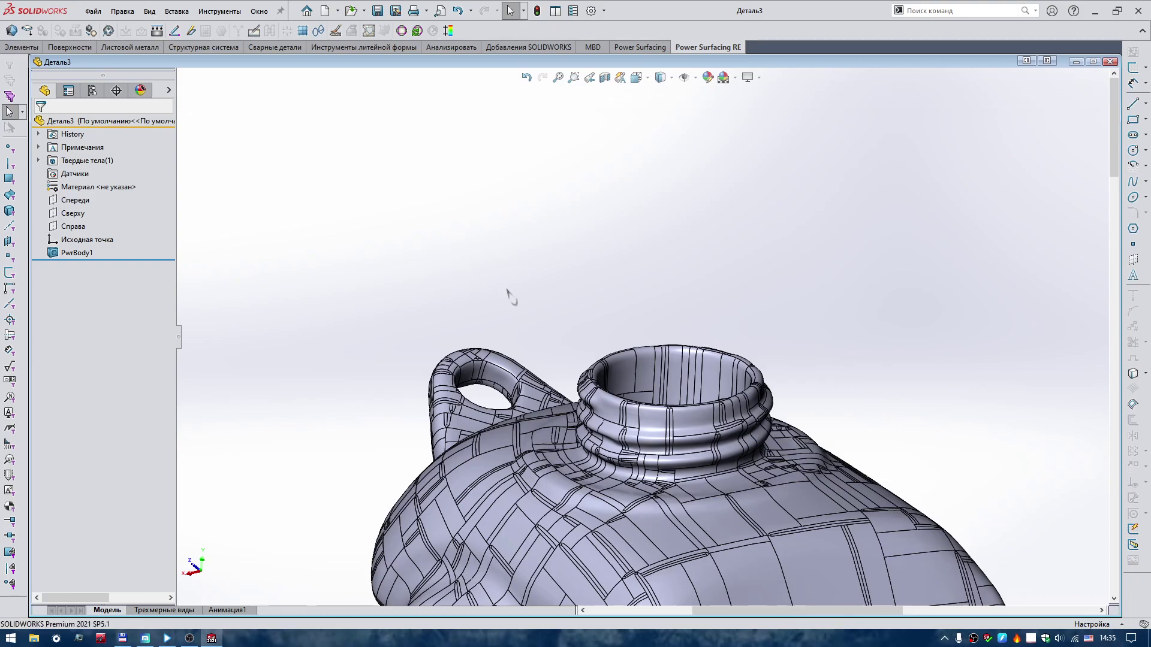
# Show the tank shaded without patch edges and expand the Solid Bodies list
pyautogui.hotkey('ctrl', '7')
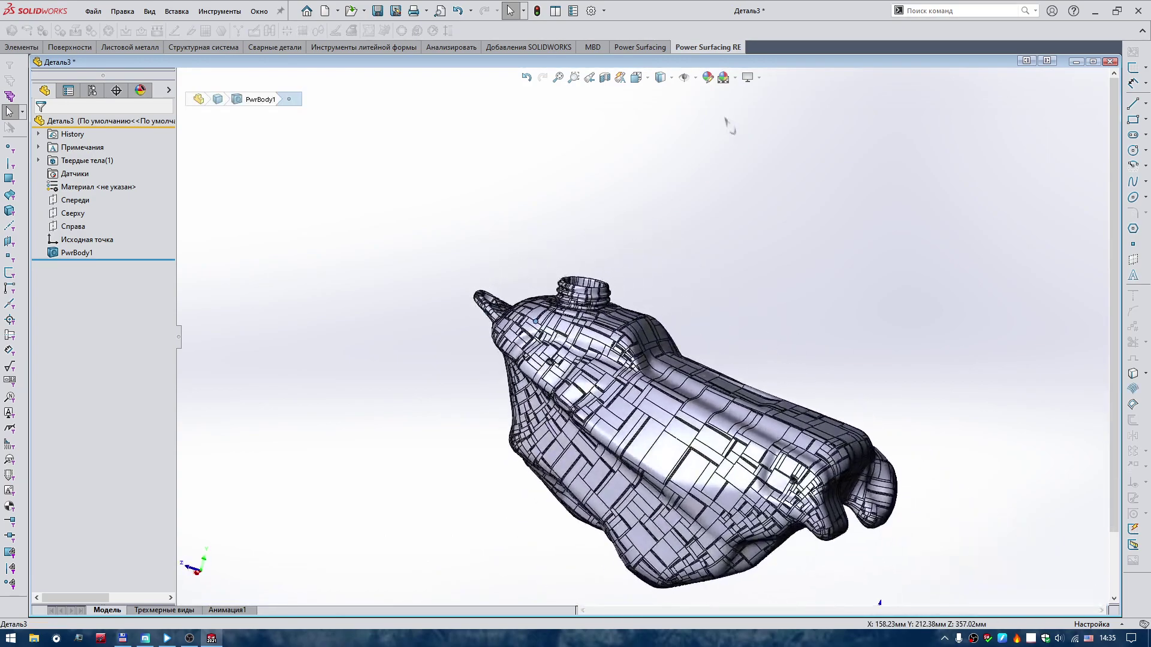
pyautogui.click(671, 78)
pyautogui.click(671, 124)
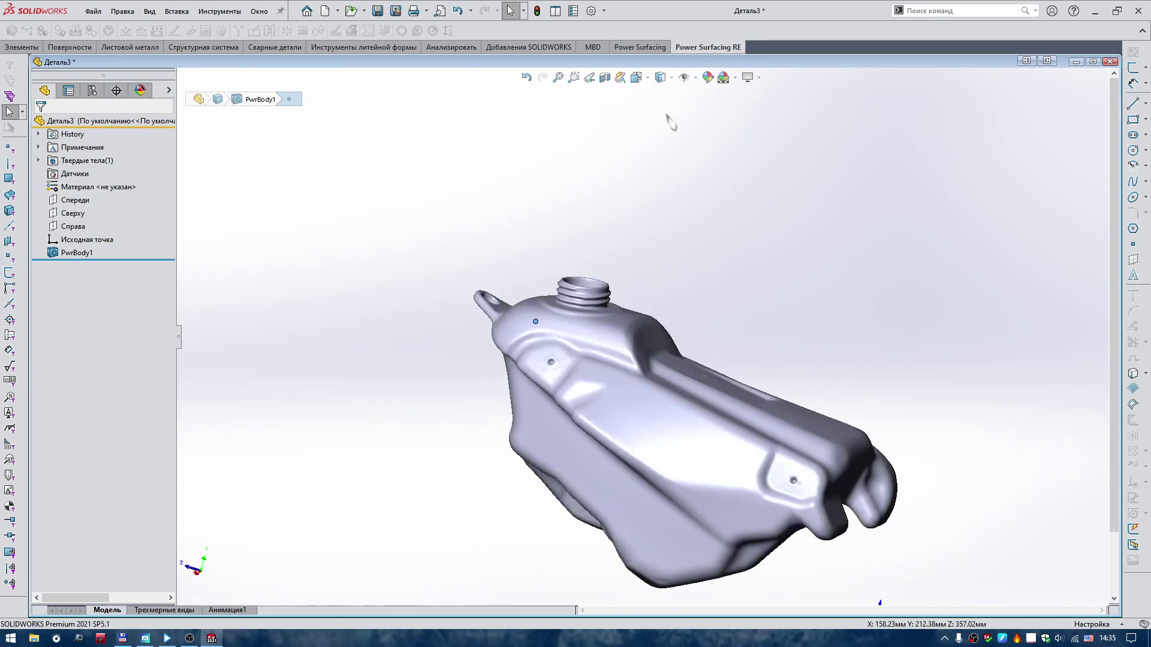
pyautogui.moveTo(671, 124); pyautogui.dragTo(585, 197, button='middle')
pyautogui.hotkey('ctrl', '3')
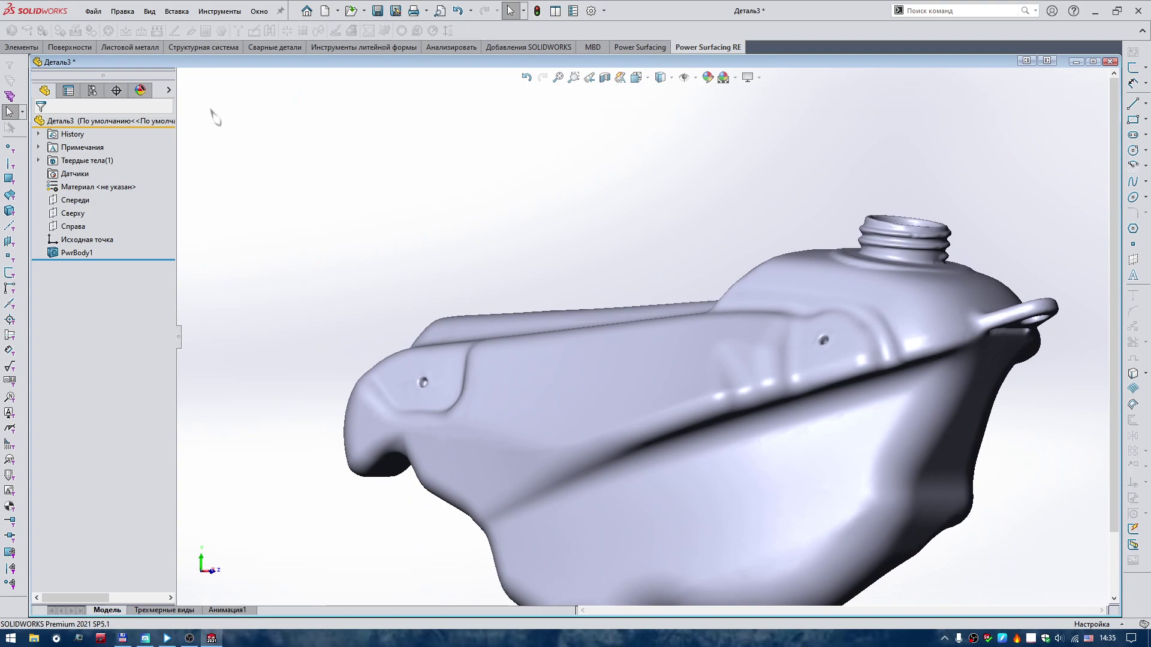
pyautogui.click(169, 91)
pyautogui.click(38, 160)
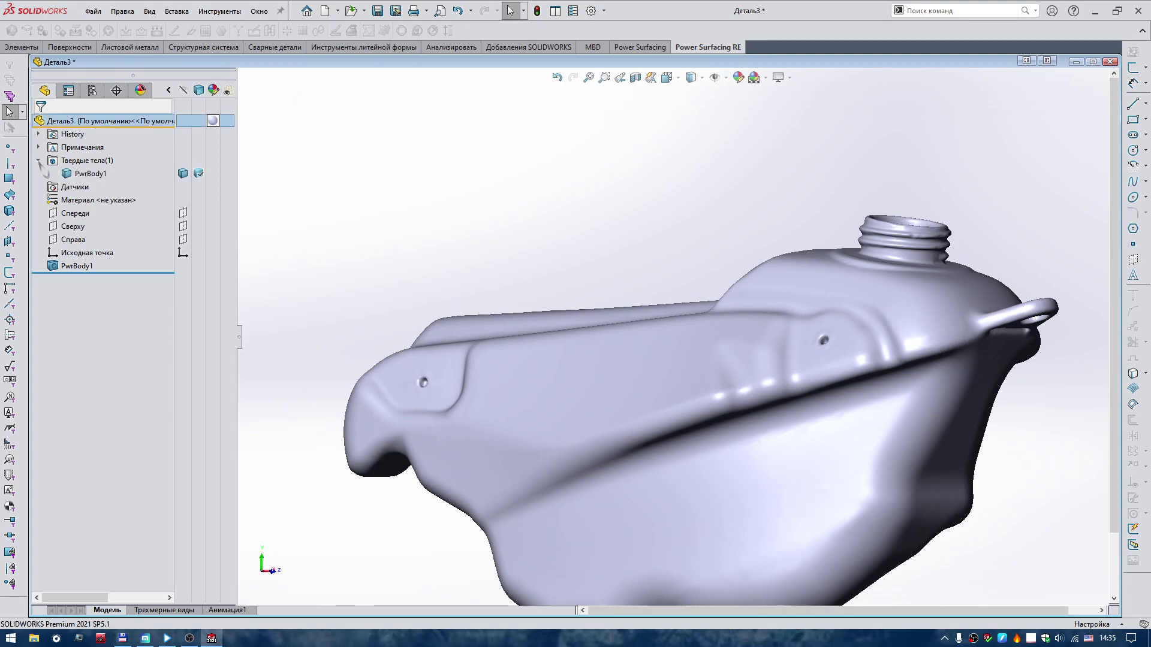
# Apply a section view through the Right plane offset 65 mm into the tank
pyautogui.click(635, 77)
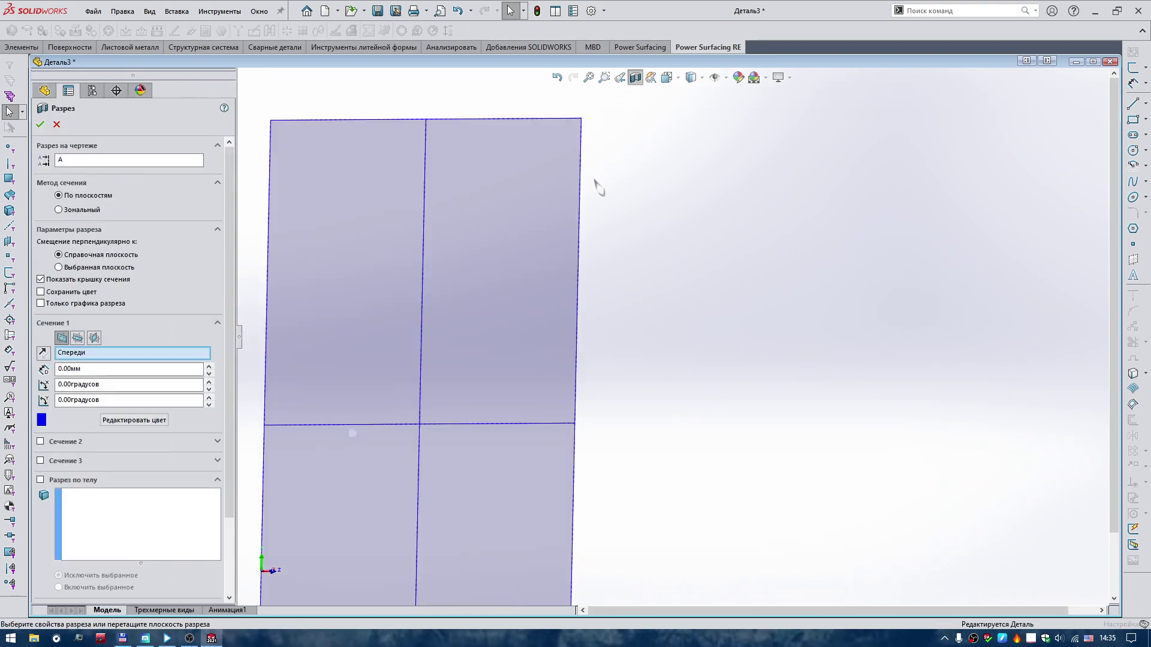
pyautogui.click(94, 338)
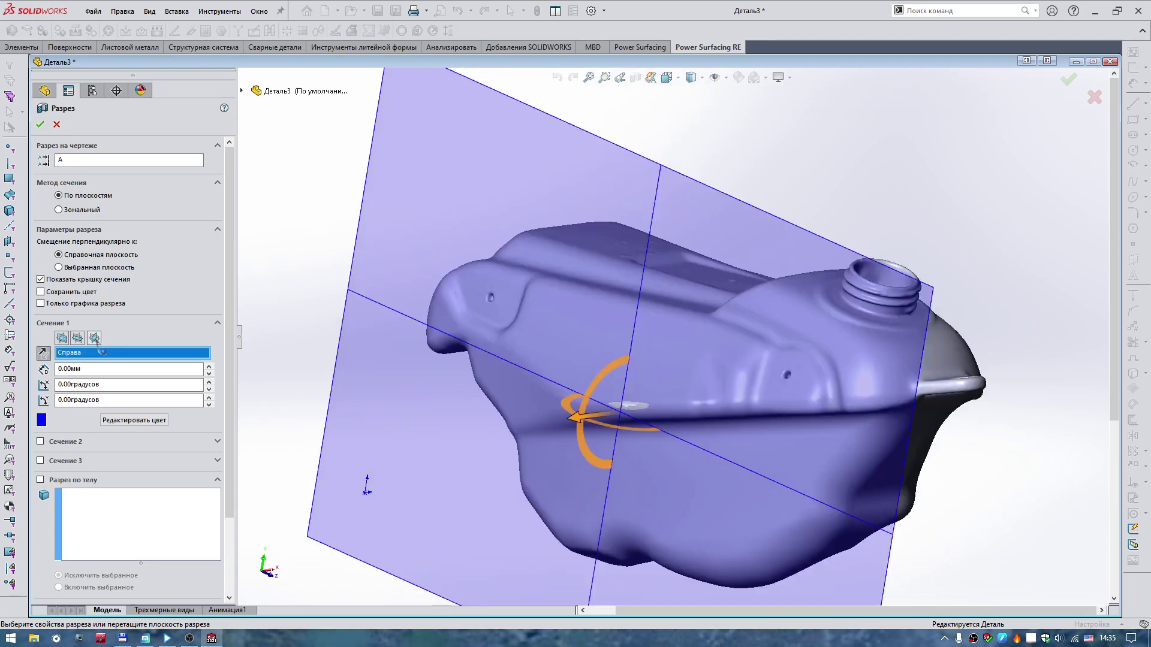
pyautogui.moveTo(568, 401); pyautogui.dragTo(197, 364)
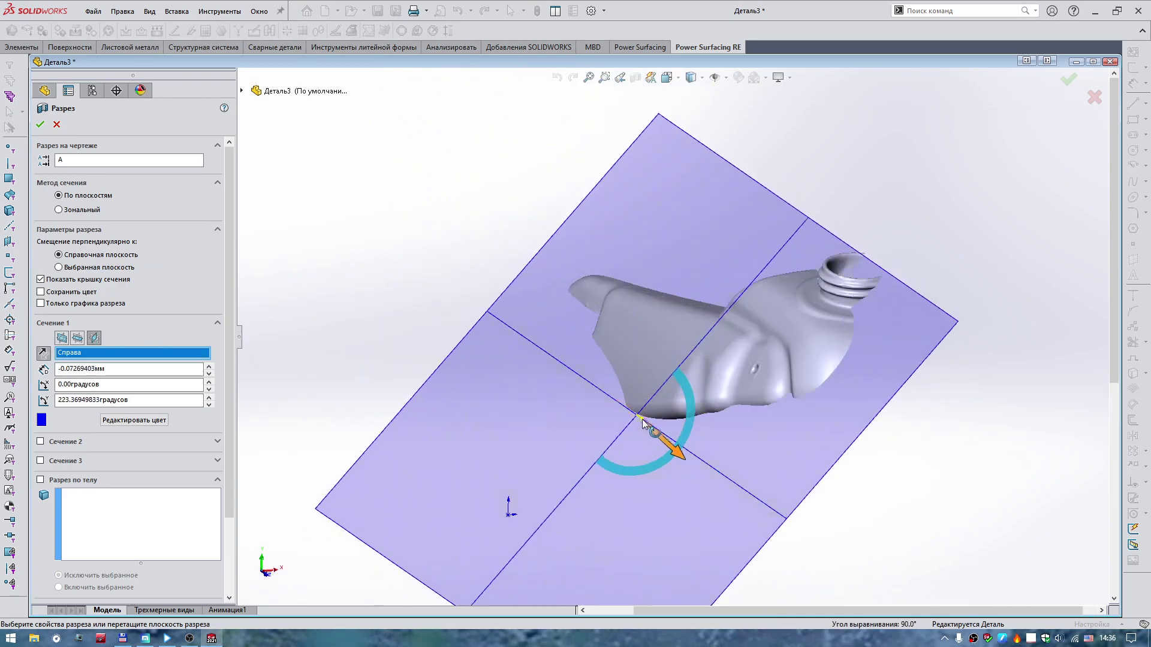
pyautogui.click(94, 338)
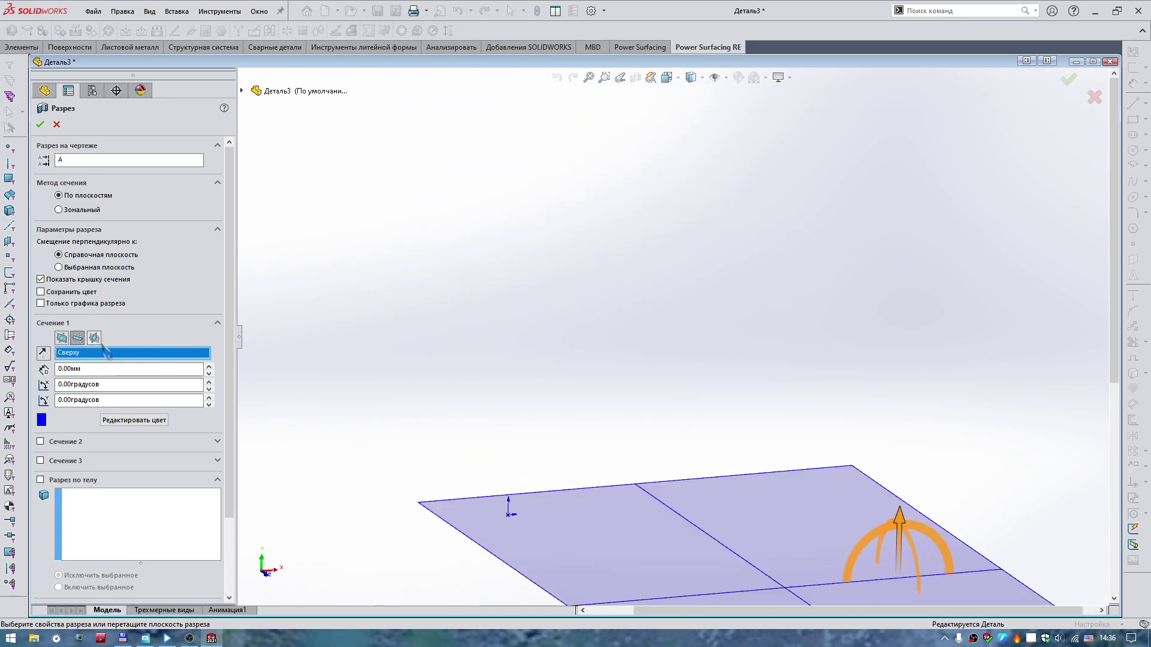
pyautogui.moveTo(572, 419); pyautogui.dragTo(639, 415)
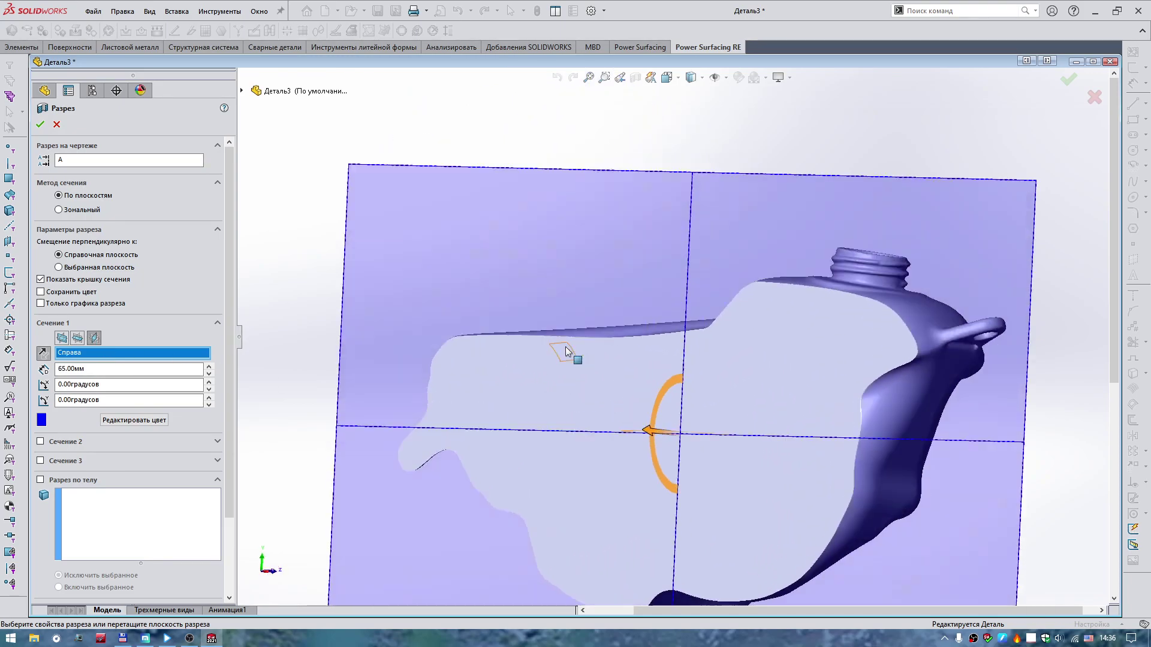
pyautogui.moveTo(639, 415); pyautogui.dragTo(685, 411, button='middle')
pyautogui.click(40, 125)
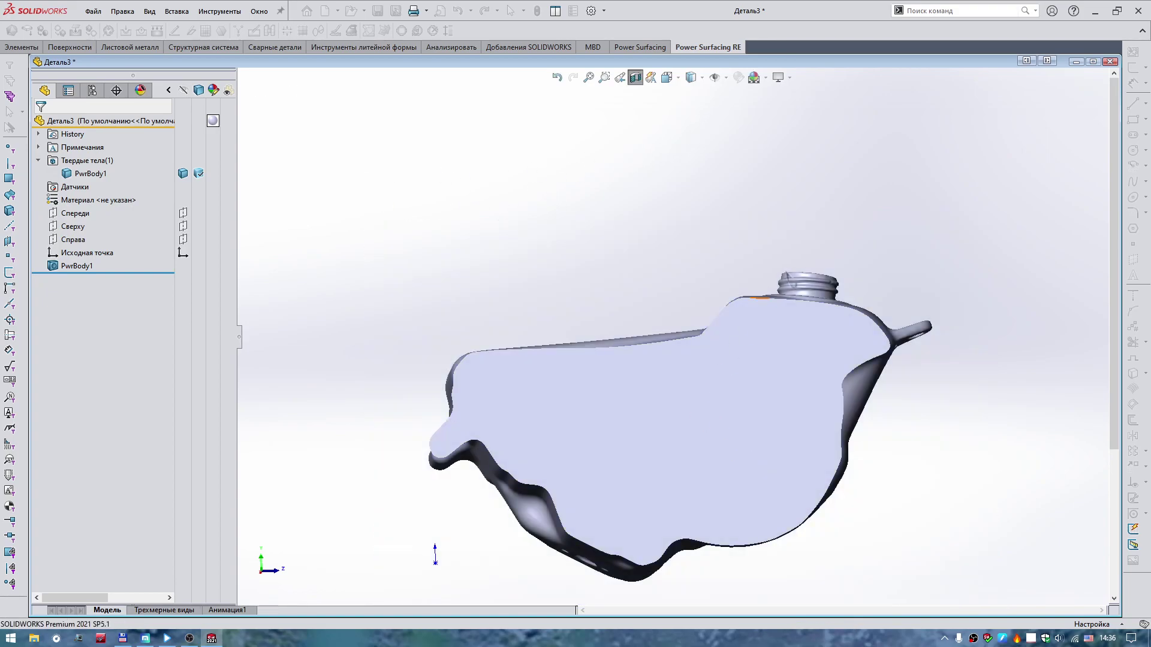
# Inspect the filled solid cut interior, then turn Section View off
pyautogui.moveTo(800, 360)
pyautogui.mouseDown(button='middle')
pyautogui.moveTo(637, 149)
pyautogui.moveTo(772, 431)
pyautogui.mouseUp(button='middle')
pyautogui.scroll(-3, 638, 150)
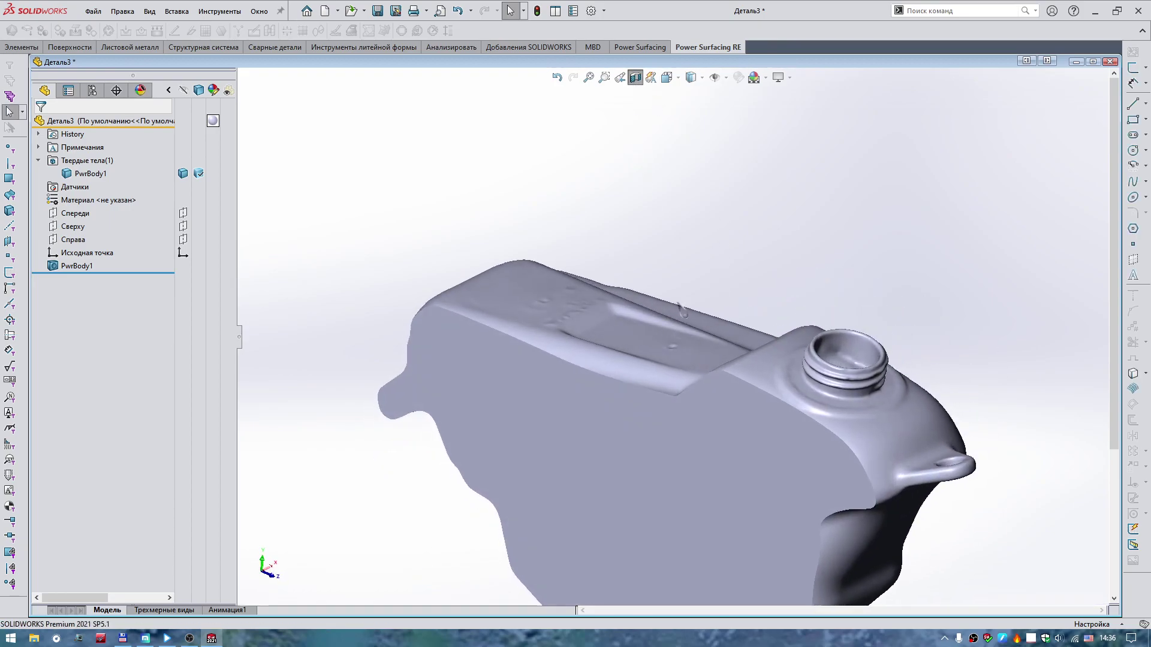
pyautogui.click(637, 78)
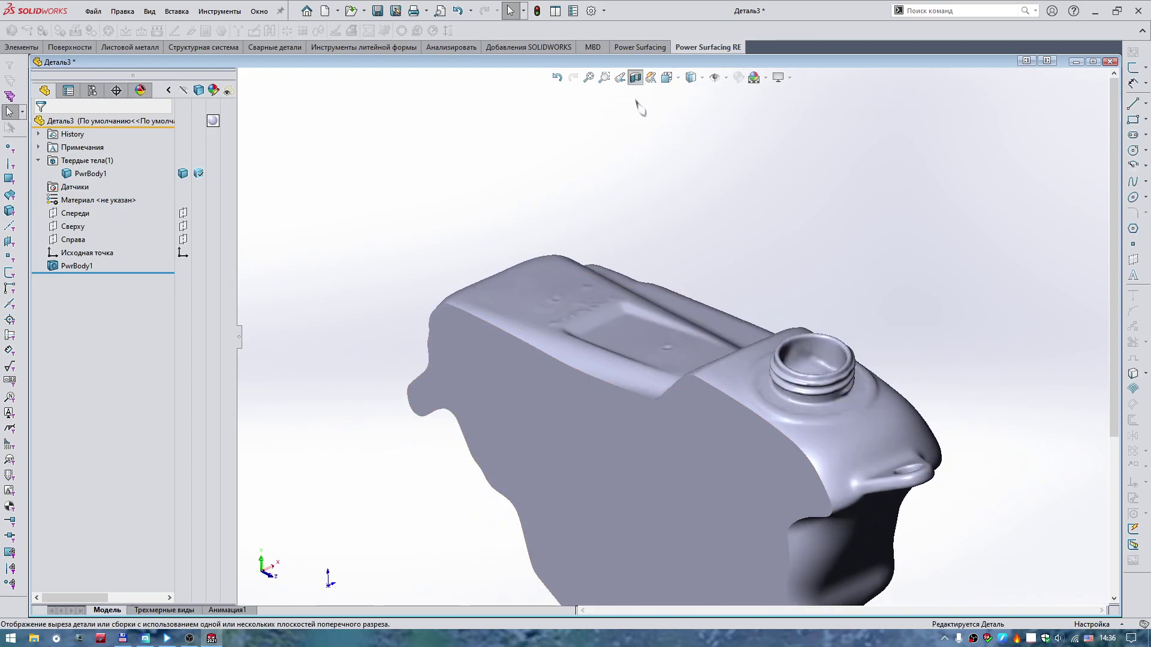
pyautogui.moveTo(573, 309); pyautogui.dragTo(217, 307, button='middle')
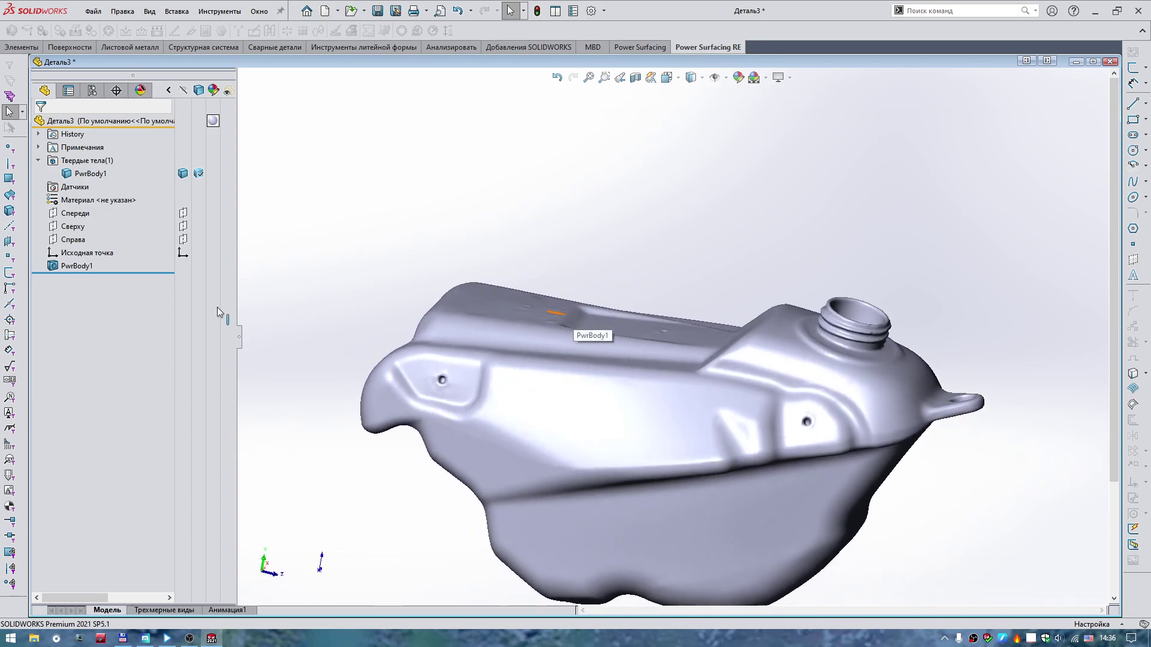
# Edit PwrBody1 and confirm Medium quality and Precise NURBS type in Feature Creation Settings
pyautogui.rightClick(71, 265)
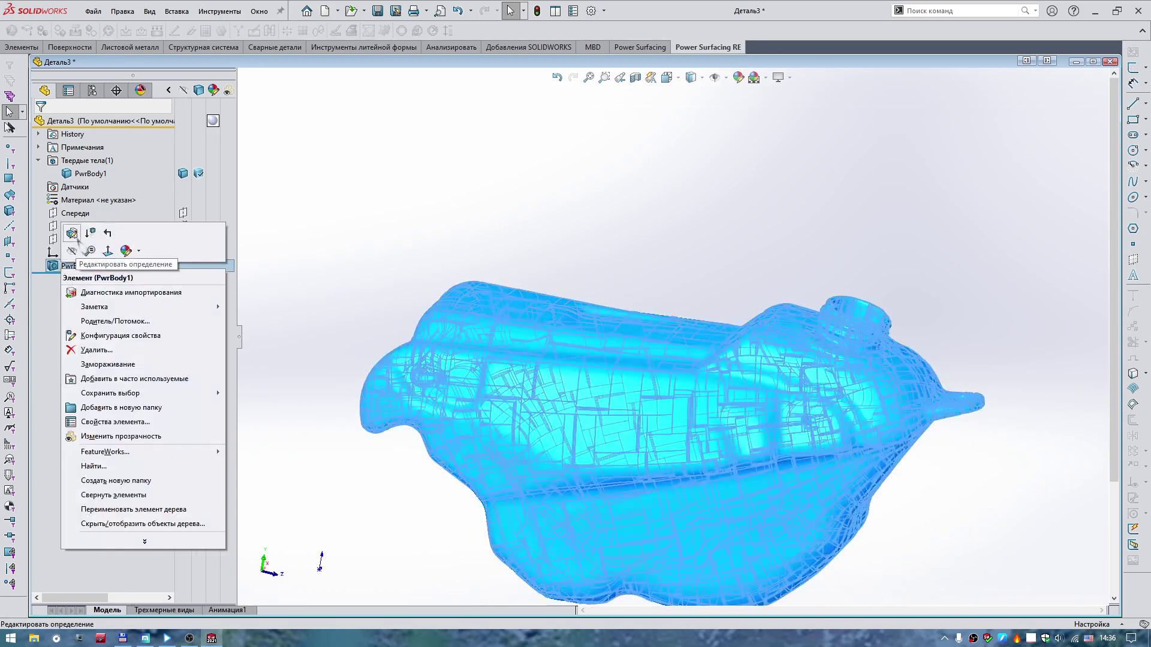
pyautogui.click(71, 251)
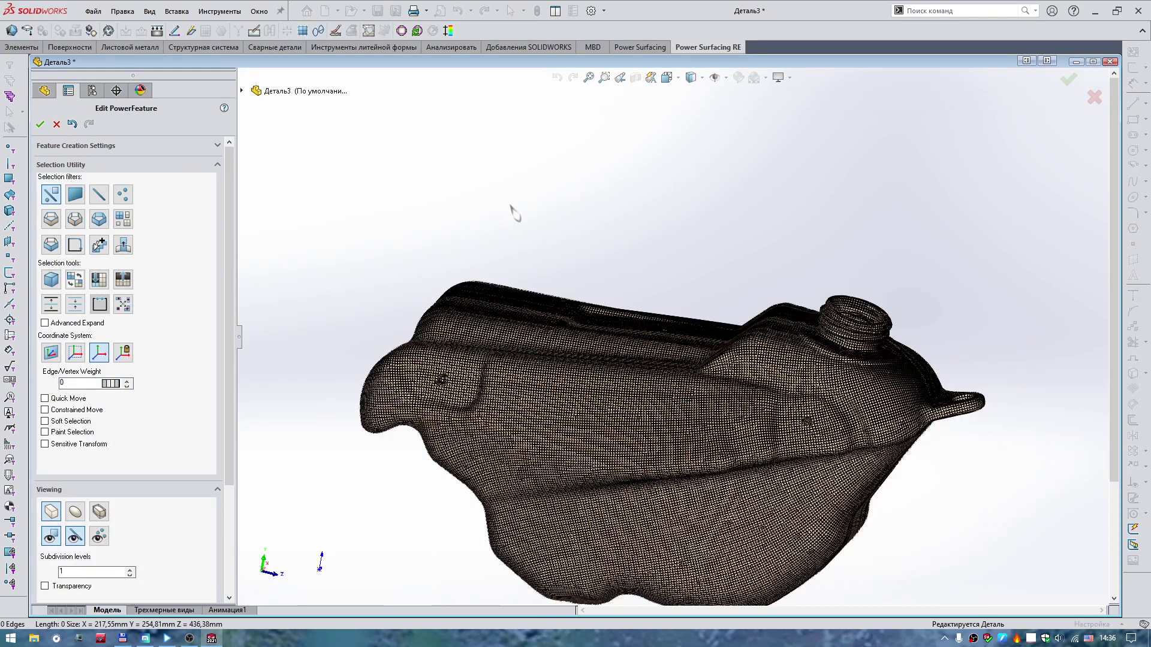
pyautogui.click(217, 146)
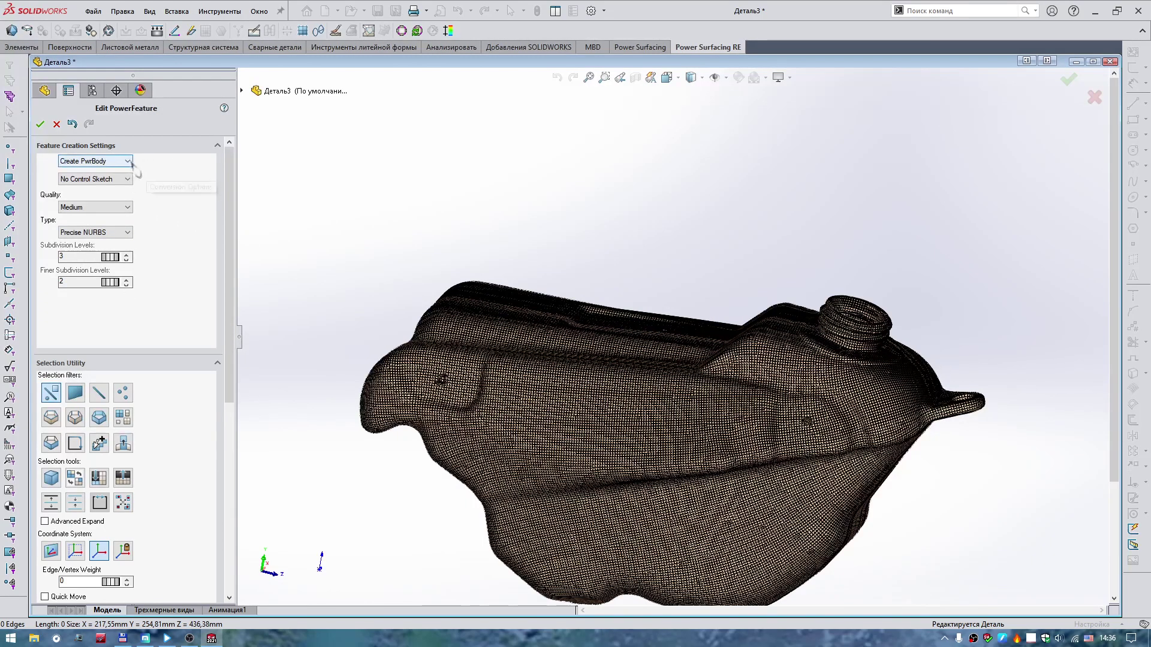
pyautogui.click(126, 209)
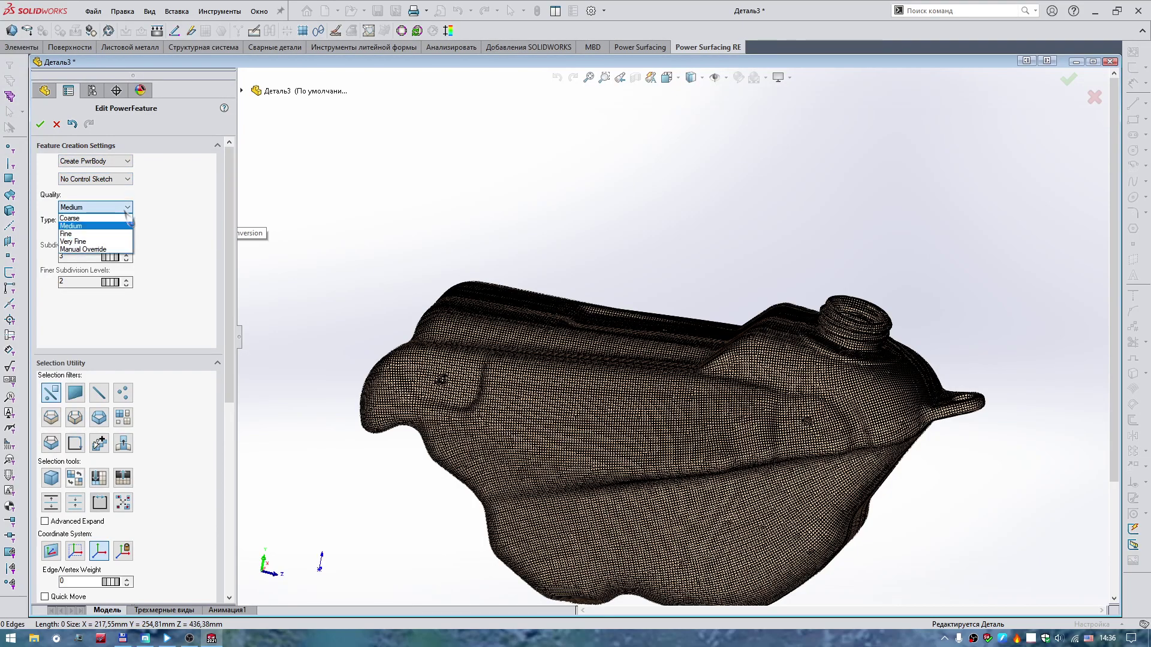
pyautogui.click(126, 209)
pyautogui.click(132, 234)
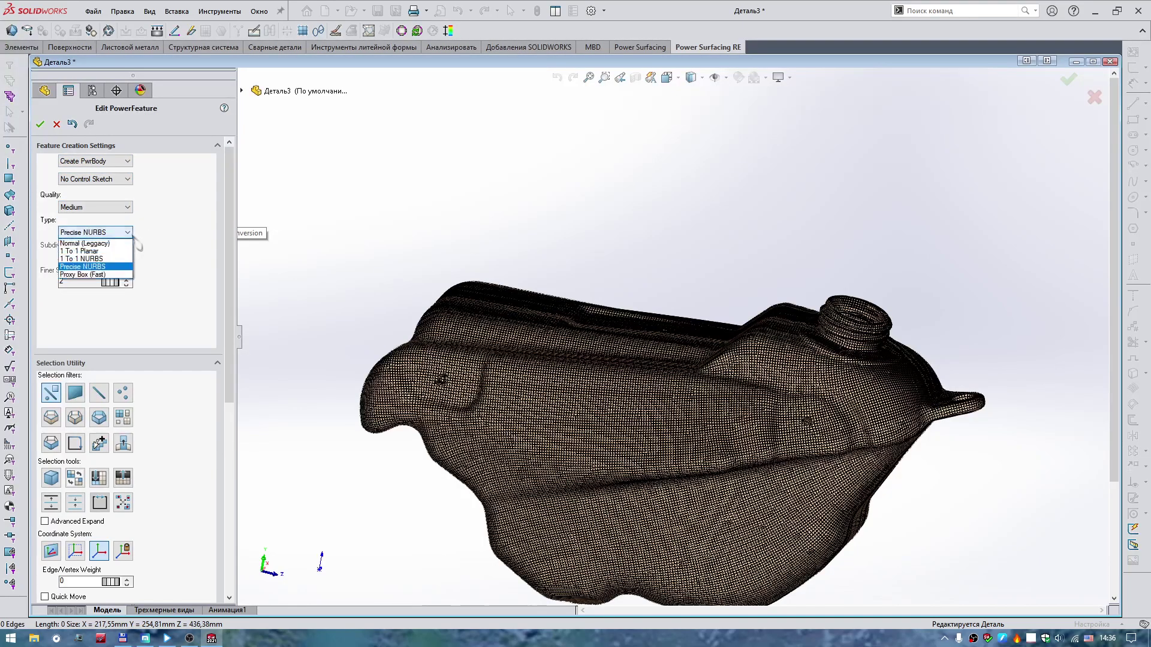
pyautogui.click(136, 238)
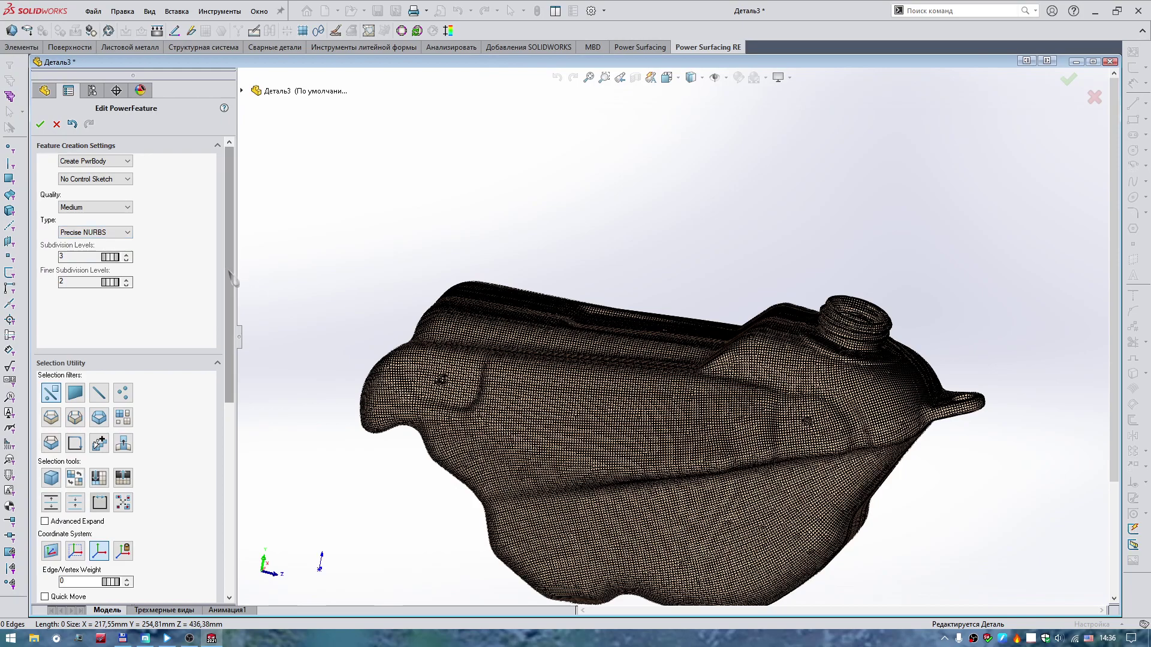
pyautogui.moveTo(232, 281)
pyautogui.mouseDown()
pyautogui.moveTo(246, 386)
pyautogui.moveTo(237, 288)
pyautogui.mouseUp()
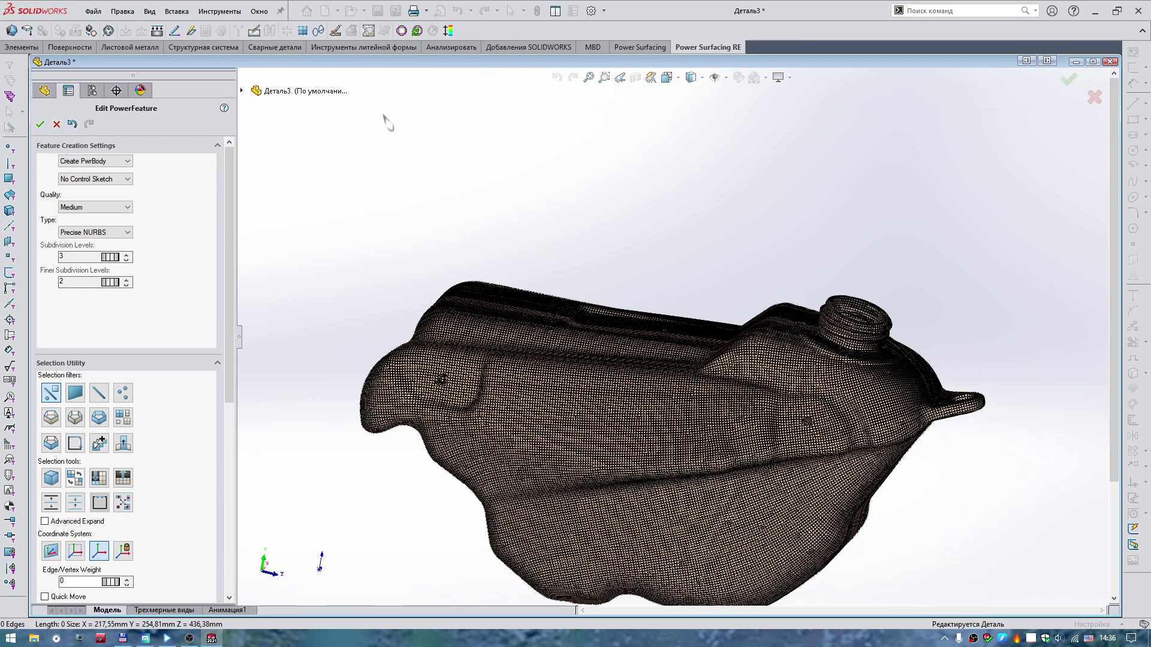
# Browse the Power Surfacing primitives list, then return to the Power Surfacing RE toolset
pyautogui.click(651, 48)
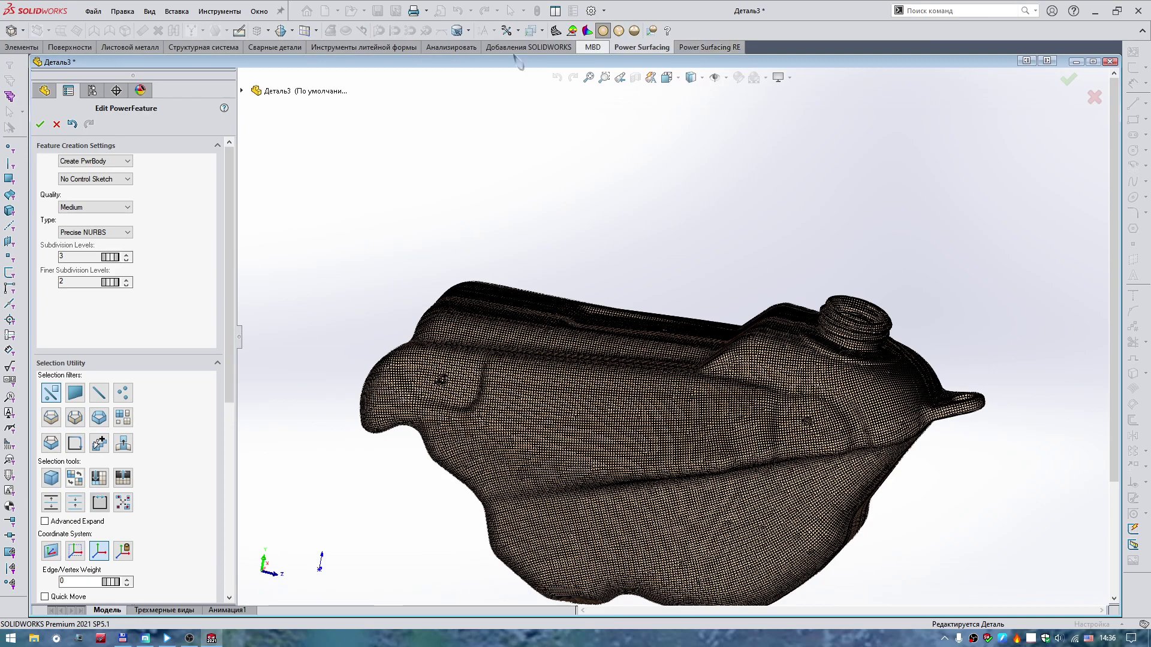
pyautogui.click(23, 31)
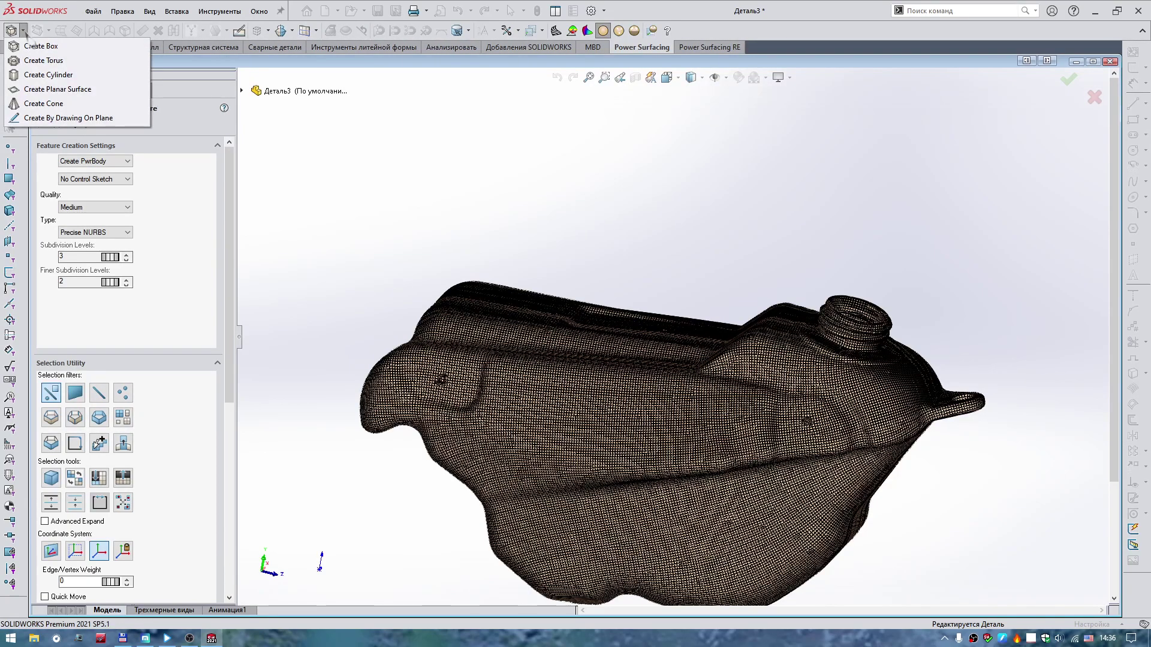
pyautogui.click(24, 32)
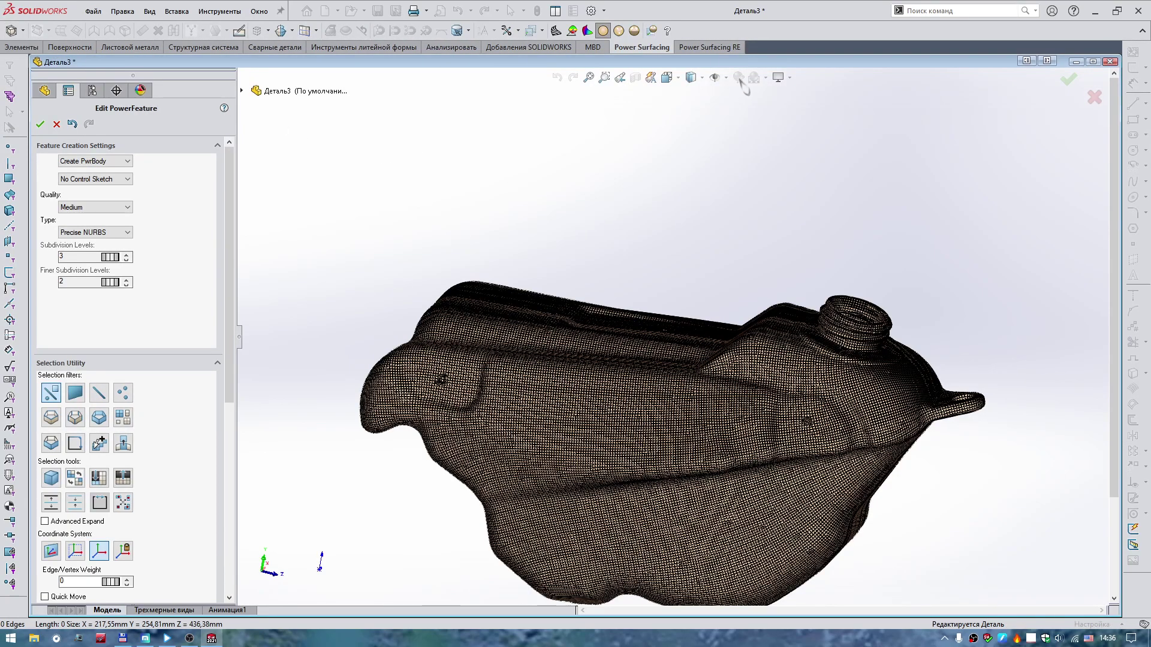
pyautogui.click(708, 47)
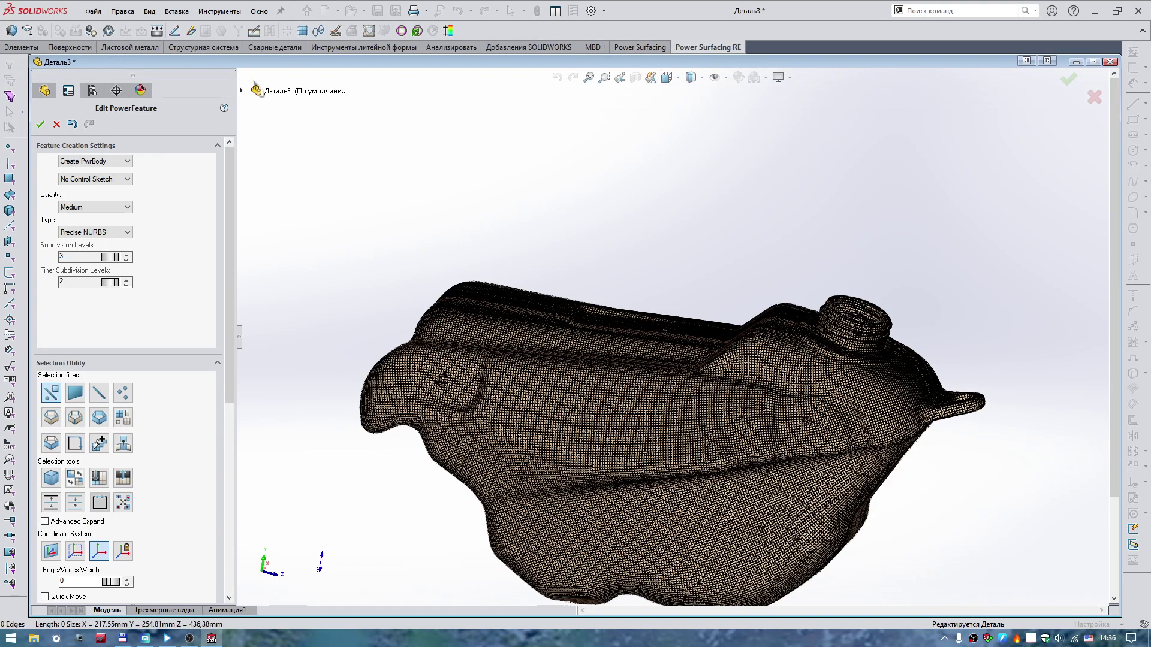
# Cancel the PowerFeature edit, discard the mesh changes, and reopen PwrBody1 for editing
pyautogui.click(62, 127)
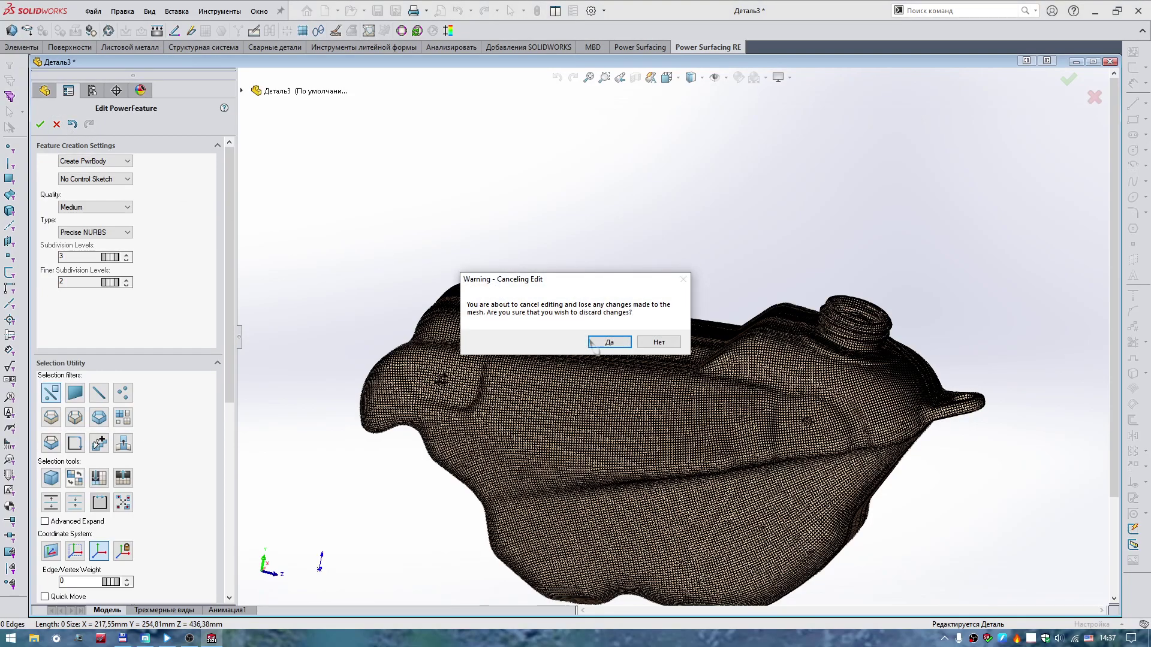
pyautogui.click(609, 344)
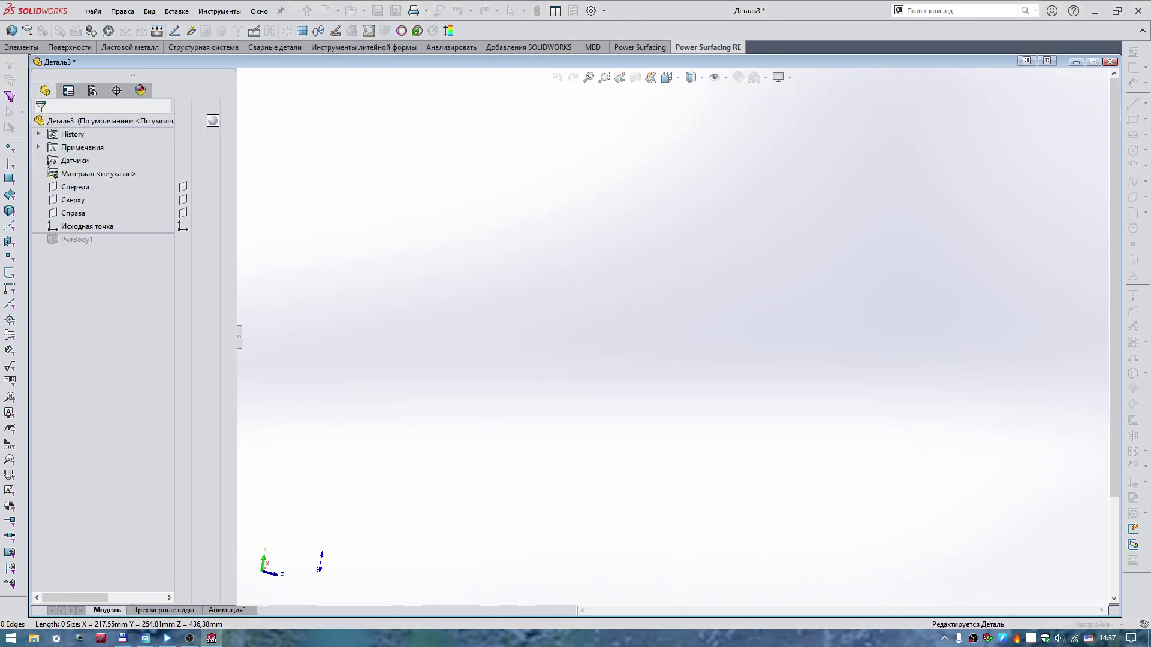
pyautogui.doubleClick(77, 239)
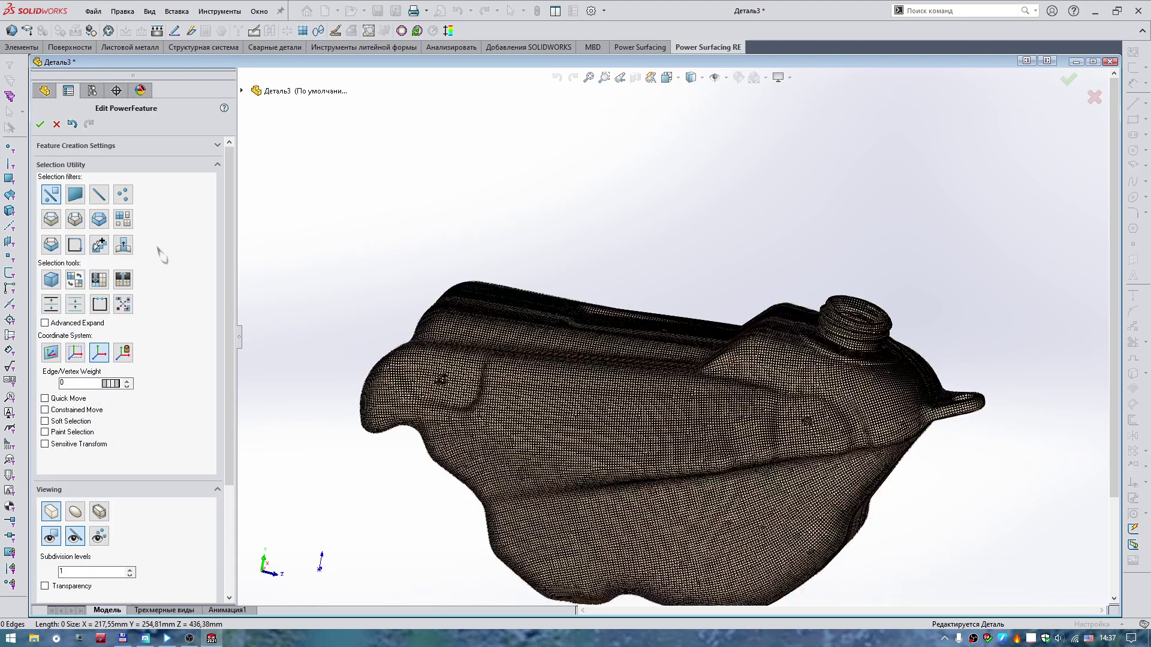
# Check the Инструменты menu's Power Shell commands, then select the entire tank mesh
pyautogui.click(640, 47)
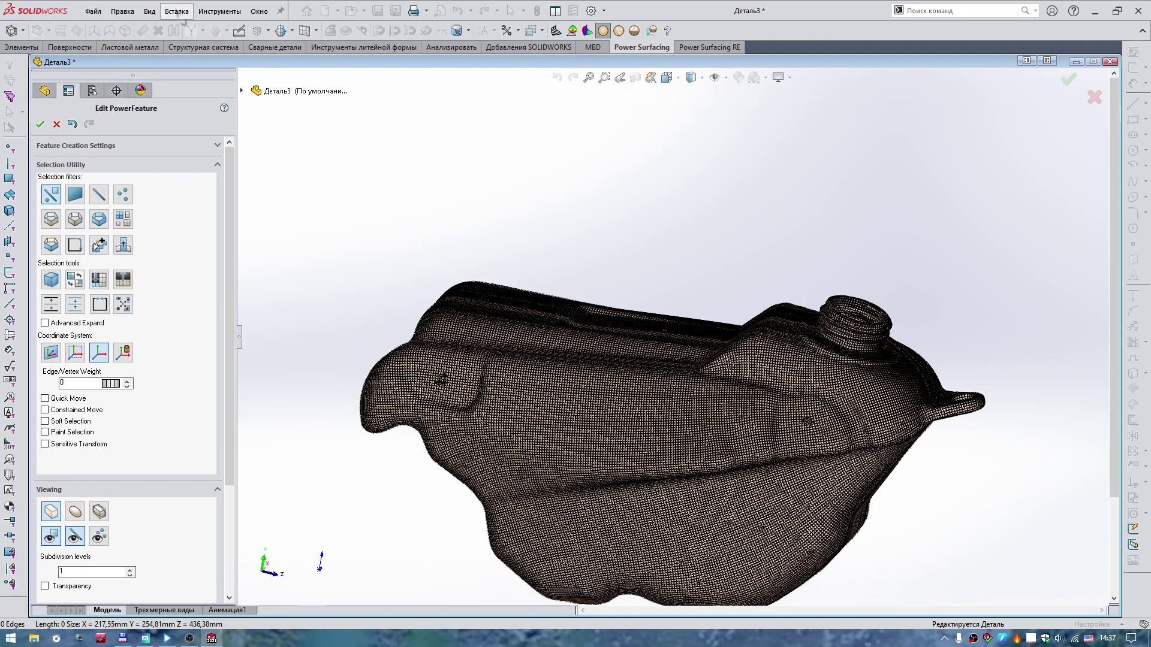
pyautogui.click(214, 11)
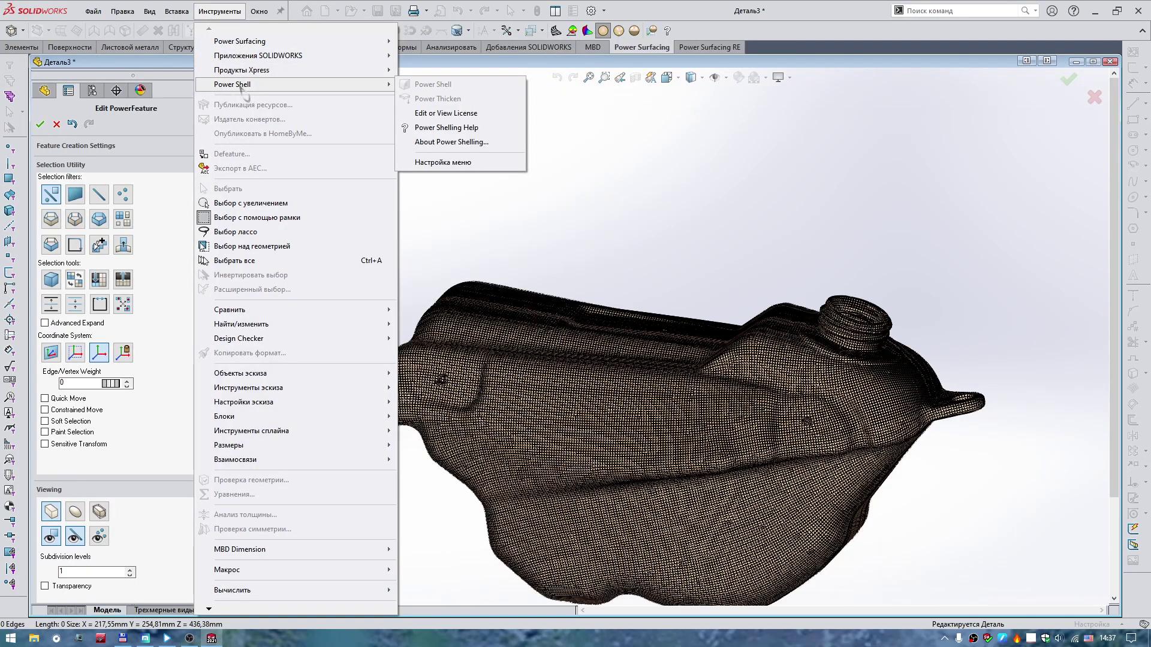
pyautogui.click(52, 287)
pyautogui.click(52, 287)
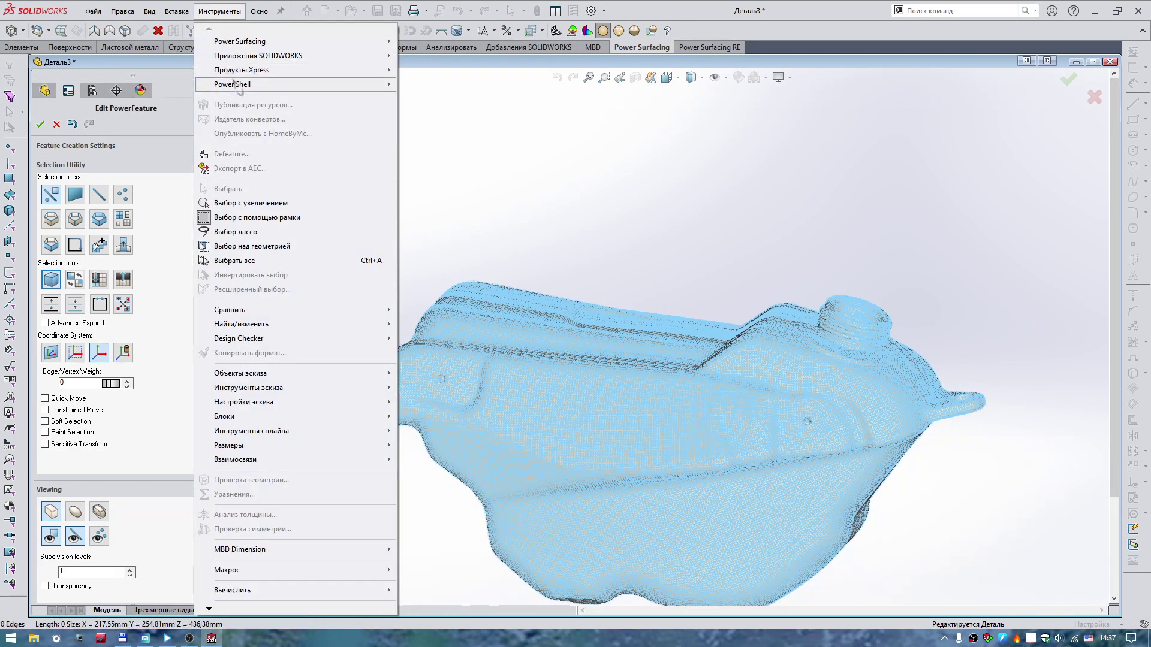
pyautogui.moveTo(232, 85)
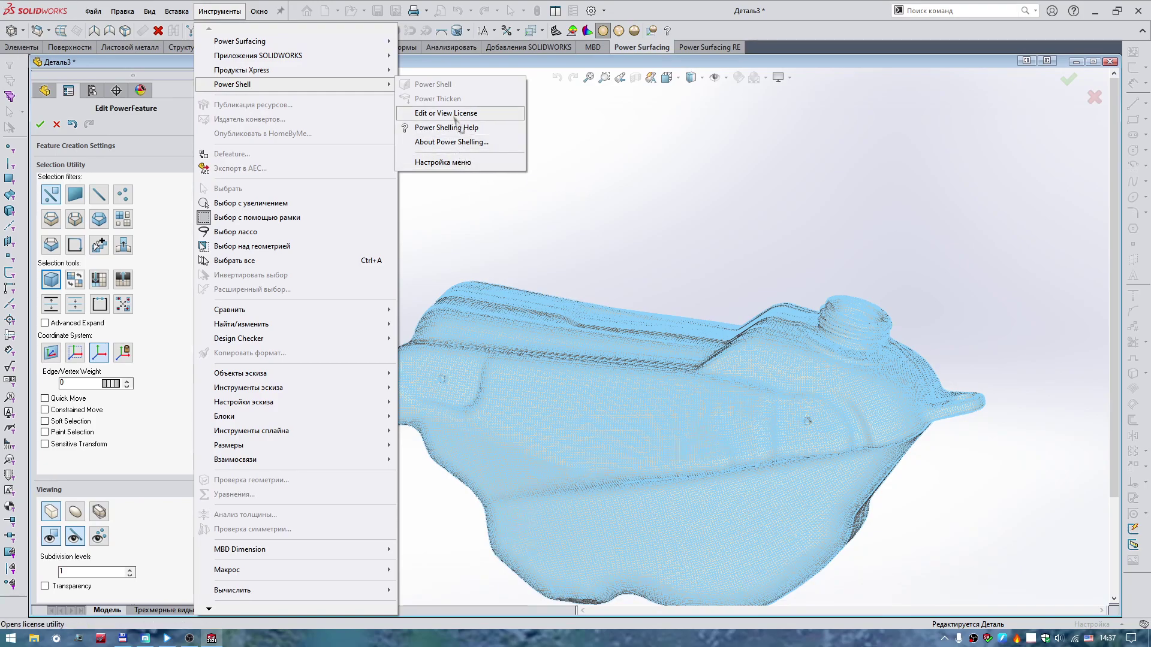
pyautogui.click(545, 219)
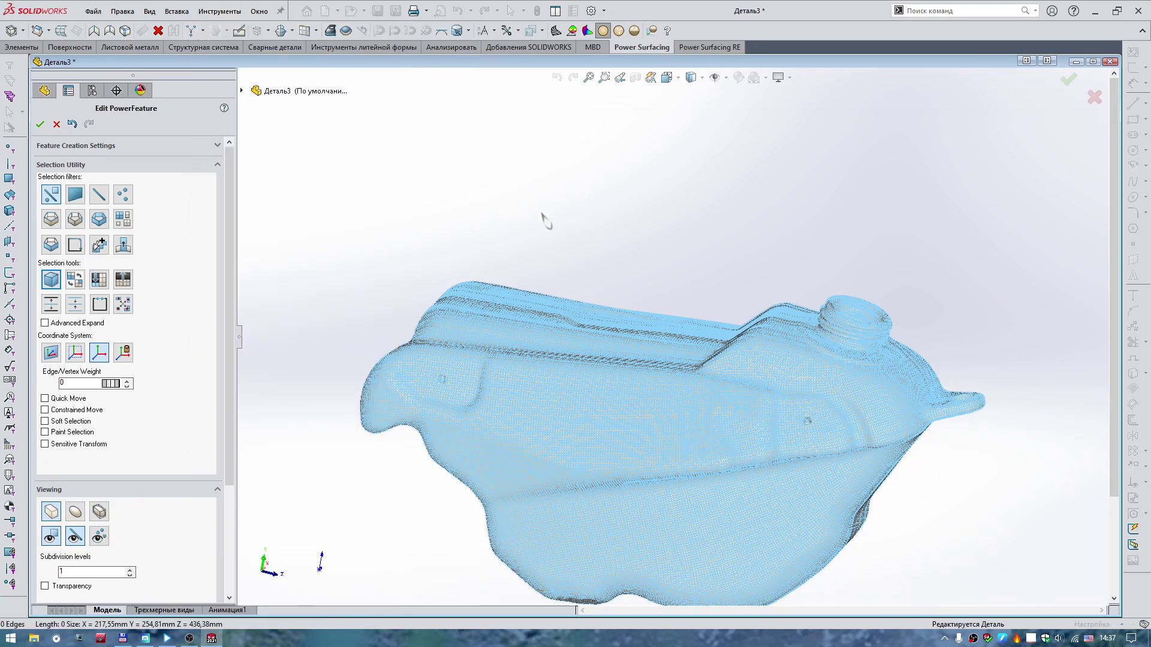
pyautogui.hotkey('ctrl', 'a')
pyautogui.scroll(-2, 656, 278)
pyautogui.scroll(-2, 654, 293)
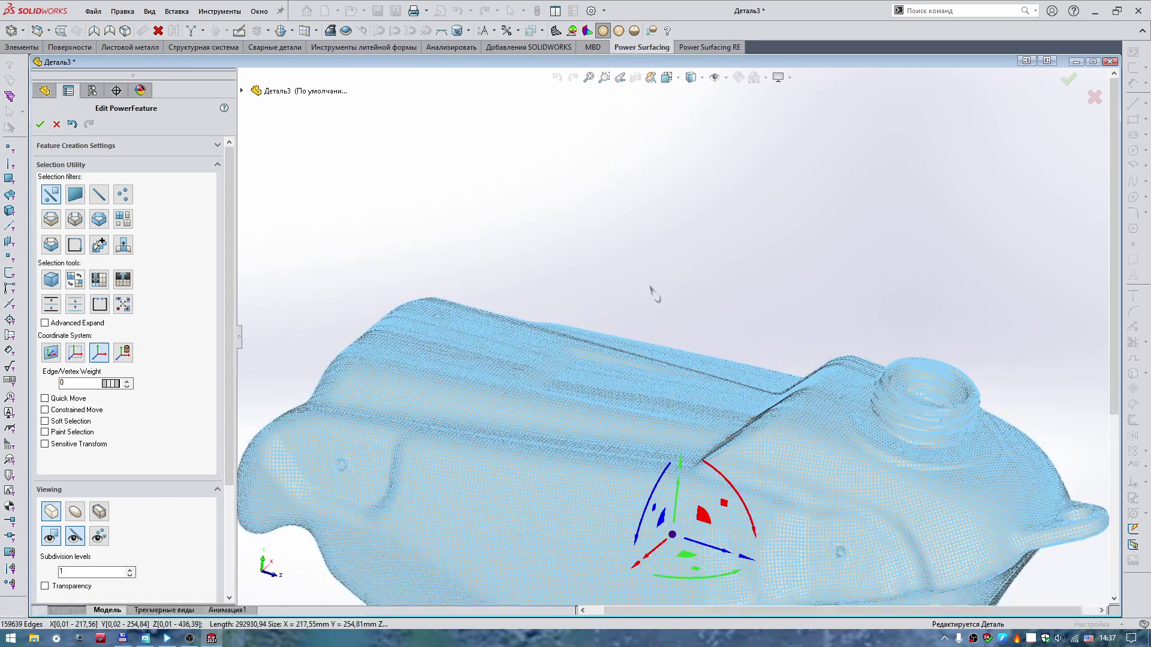
pyautogui.scroll(1, 654, 294)
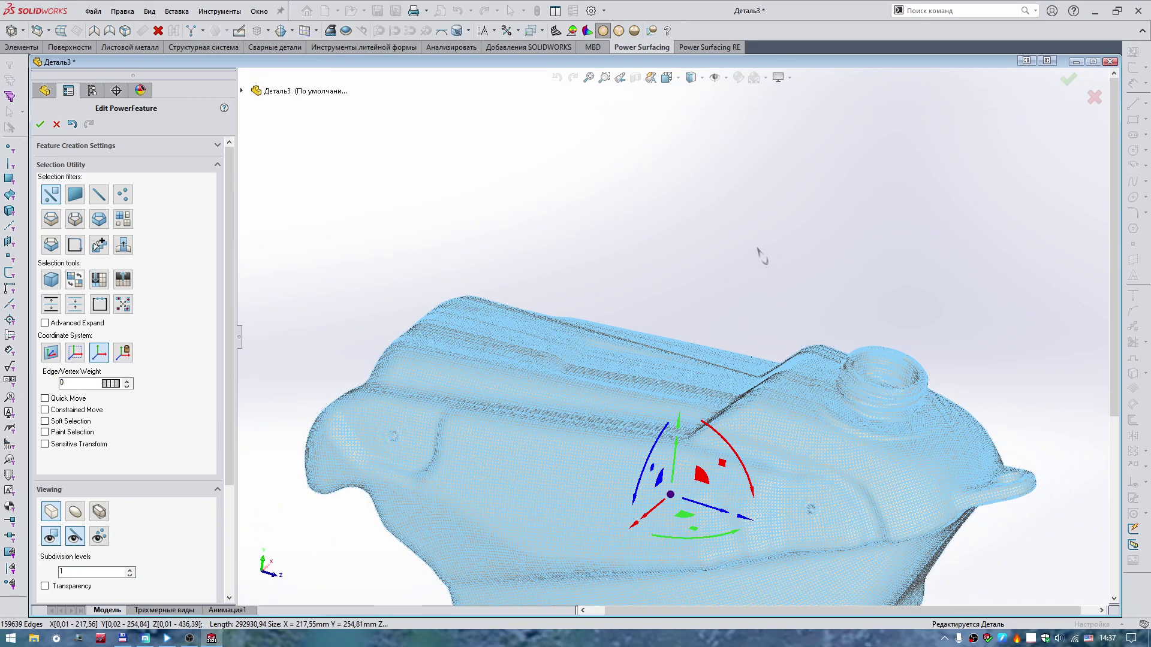
pyautogui.click(764, 219)
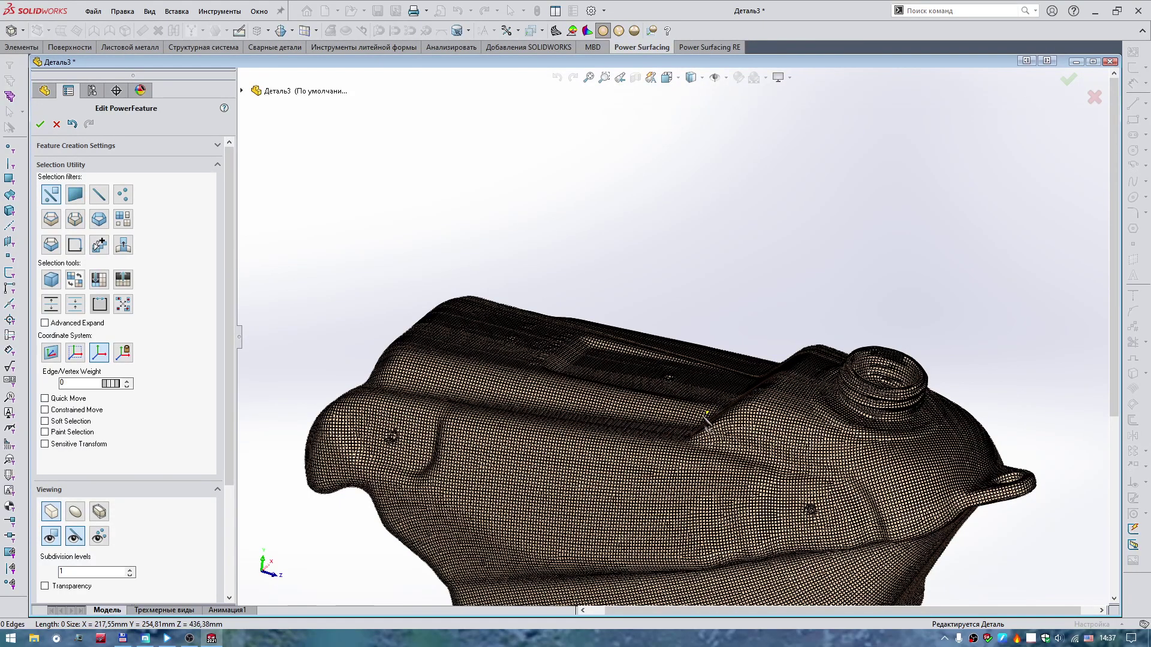
pyautogui.scroll(1, 693, 364)
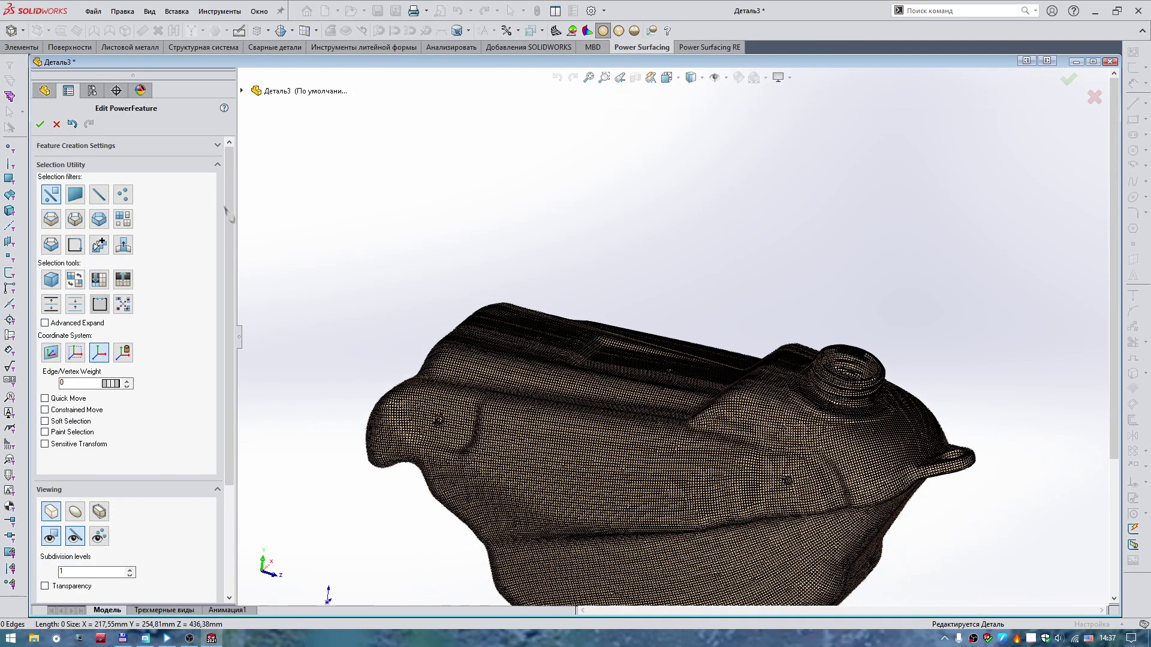
pyautogui.scroll(-2, 839, 359)
pyautogui.scroll(-3, 840, 360)
pyautogui.scroll(-3, 839, 359)
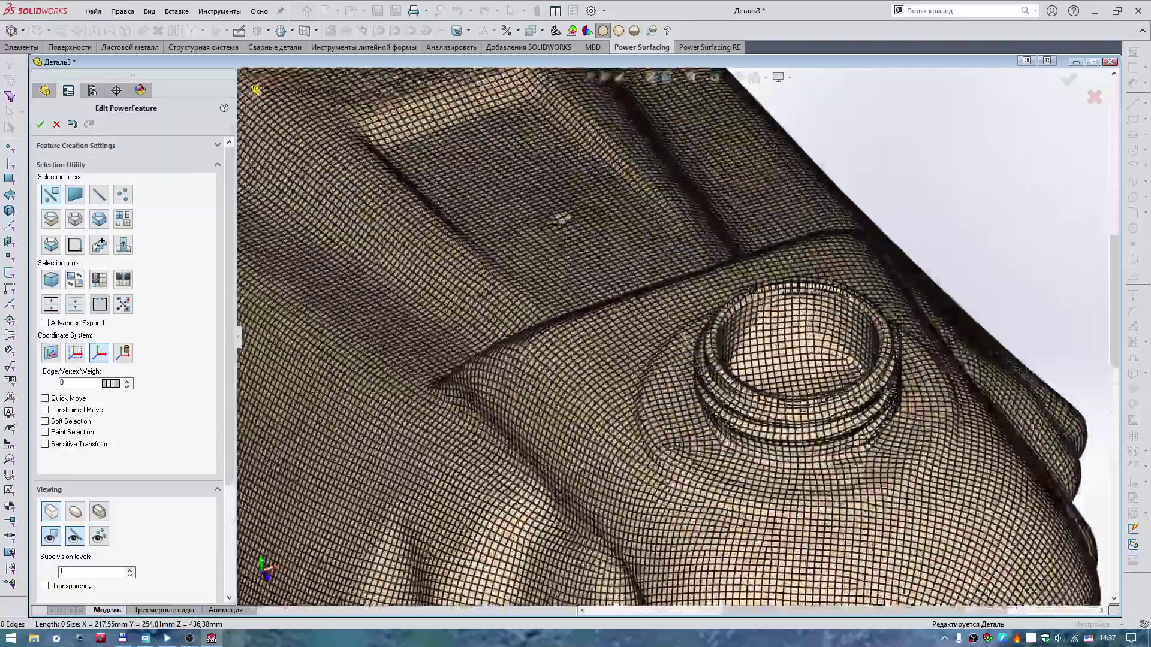
pyautogui.scroll(2, 677, 300)
pyautogui.scroll(1, 677, 299)
pyautogui.scroll(2, 677, 300)
pyautogui.scroll(1, 677, 300)
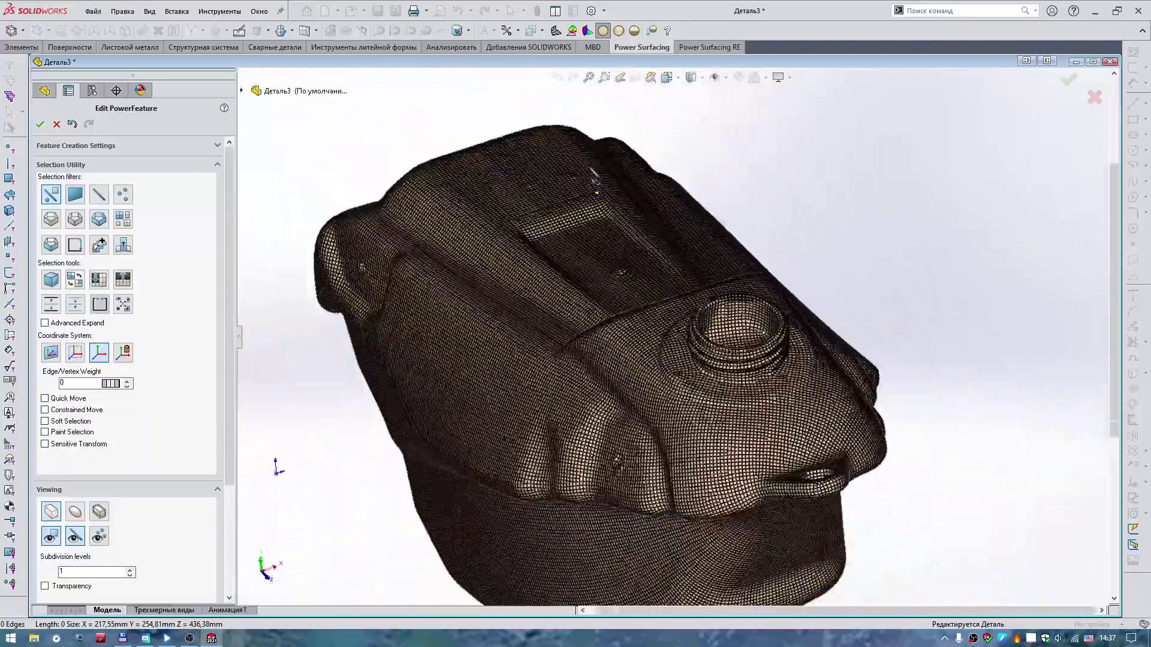
pyautogui.scroll(-1, 684, 292)
pyautogui.scroll(-3, 684, 291)
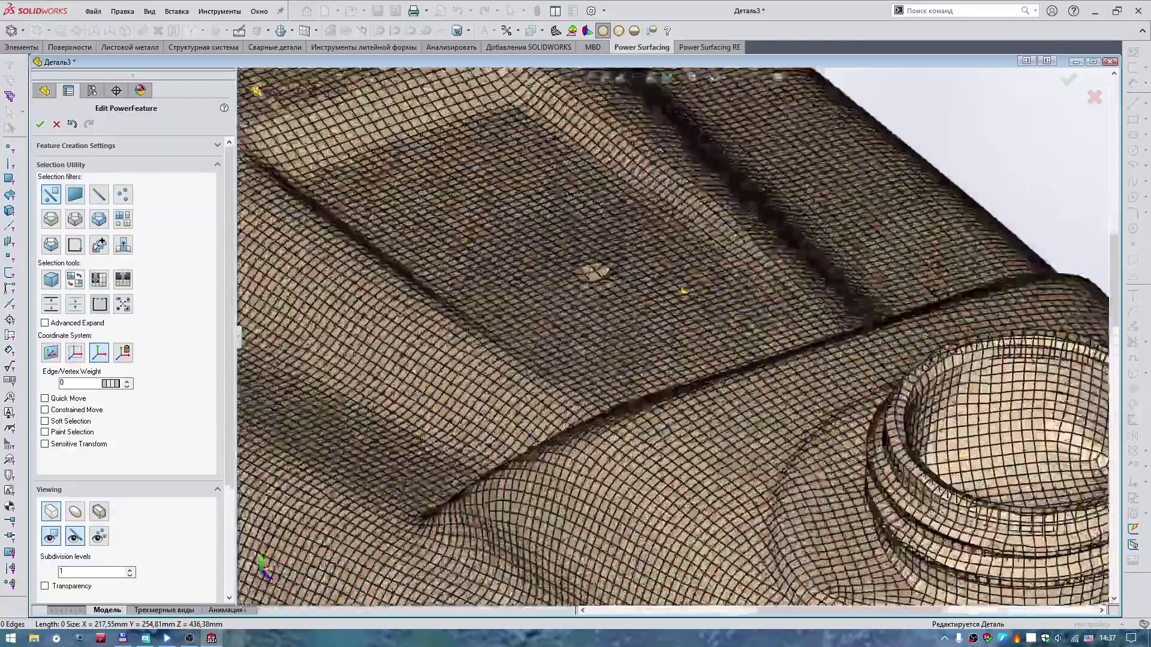
pyautogui.scroll(2, 684, 291)
pyautogui.scroll(-2, 686, 300)
pyautogui.scroll(2, 689, 312)
pyautogui.scroll(-1, 692, 325)
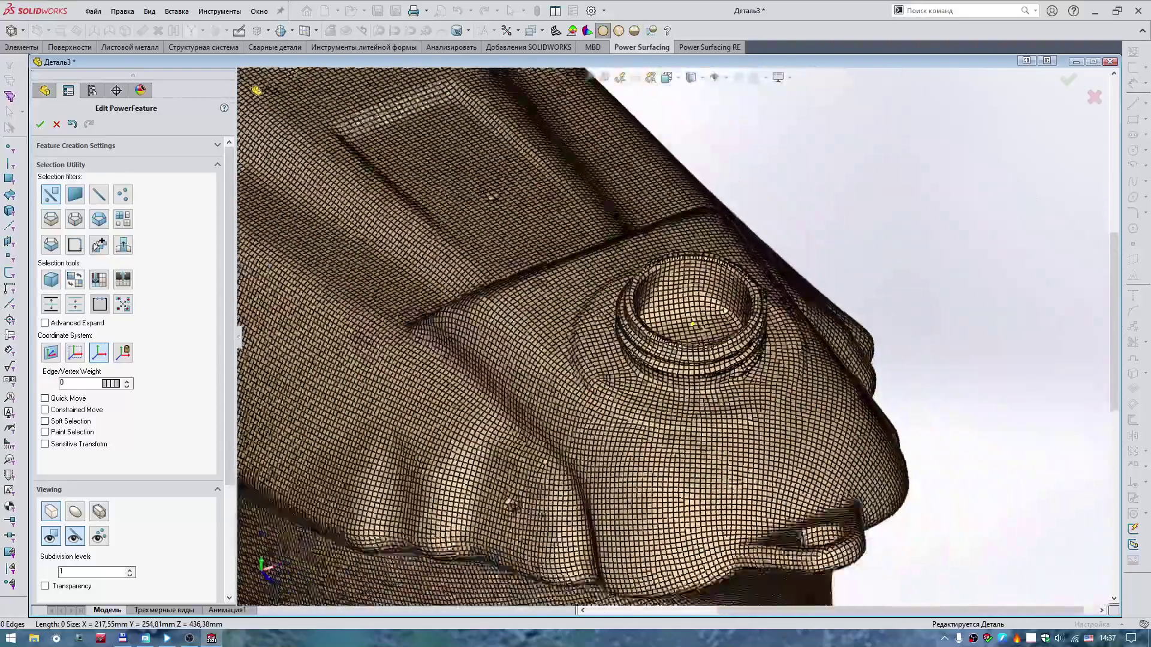
pyautogui.scroll(1, 692, 324)
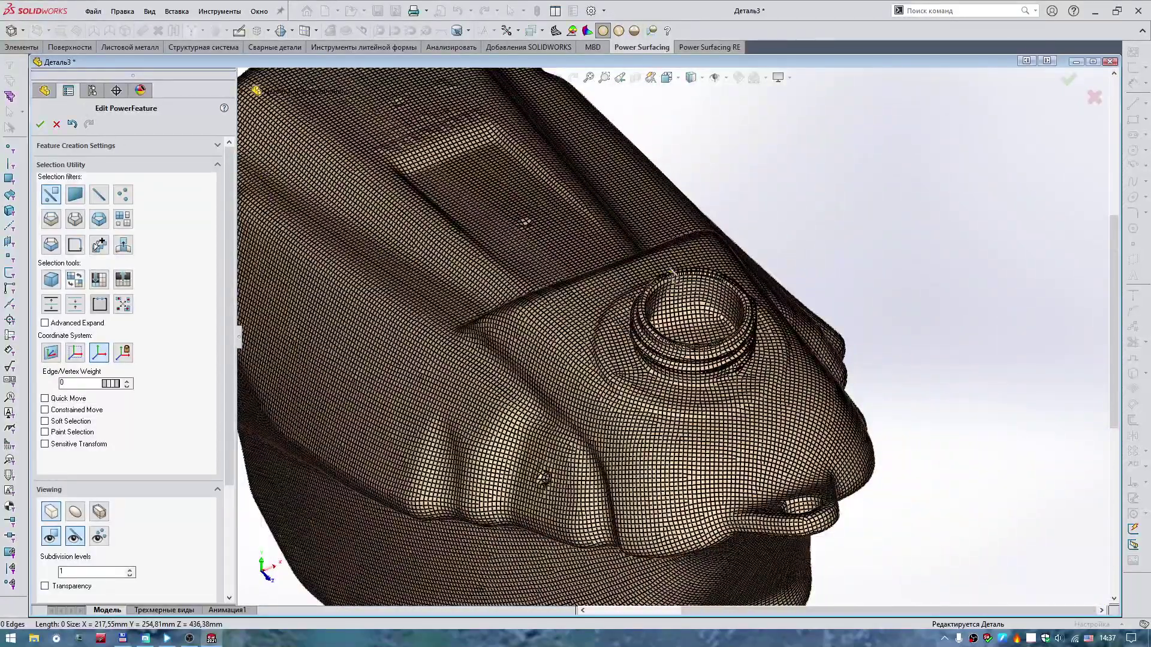
pyautogui.scroll(3, 671, 246)
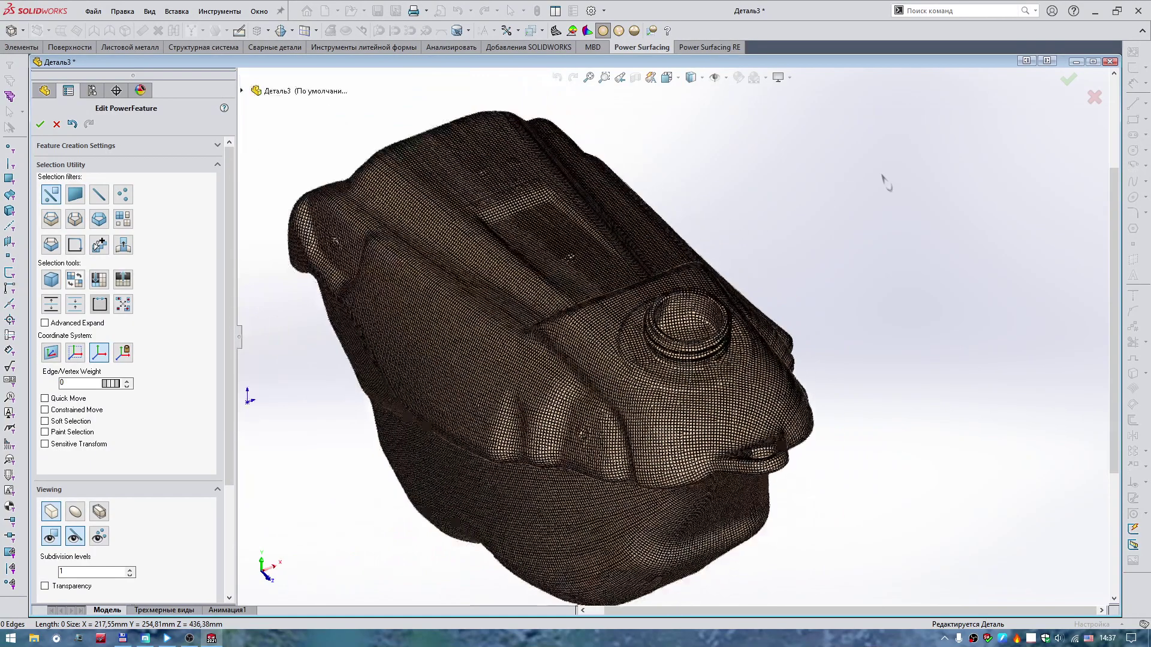
pyautogui.moveTo(883, 180); pyautogui.dragTo(483, 179, button='middle')
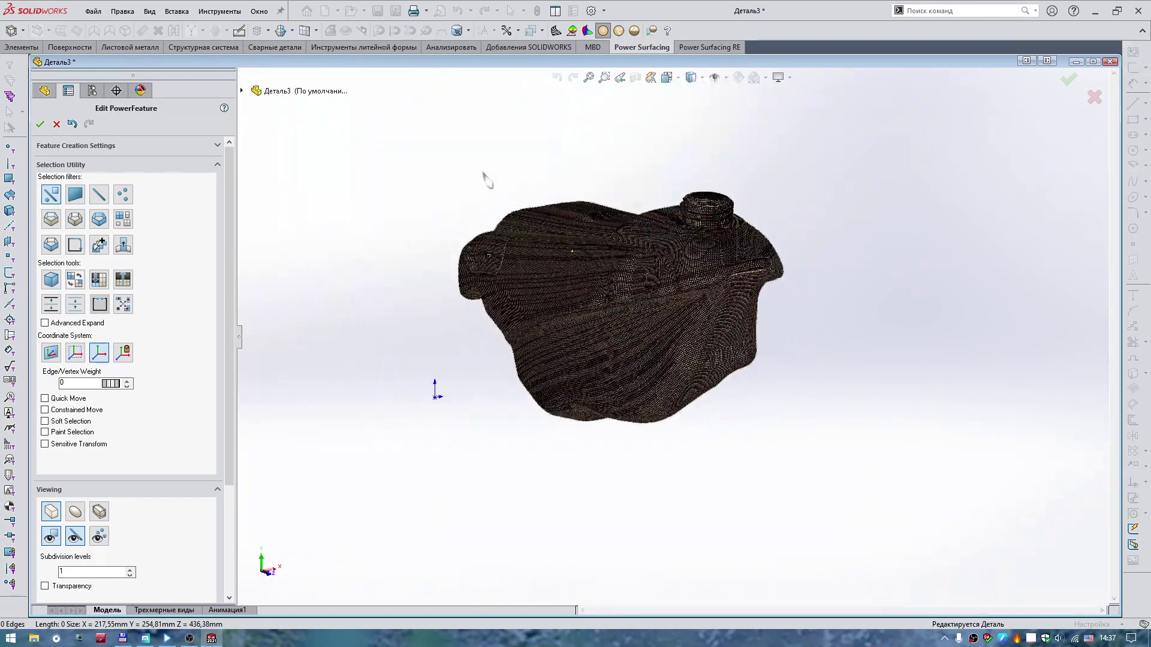
# Abandon the PowerFeature edit, skip saving, and close the tank part without saving changes
pyautogui.click(56, 124)
pyautogui.click(612, 347)
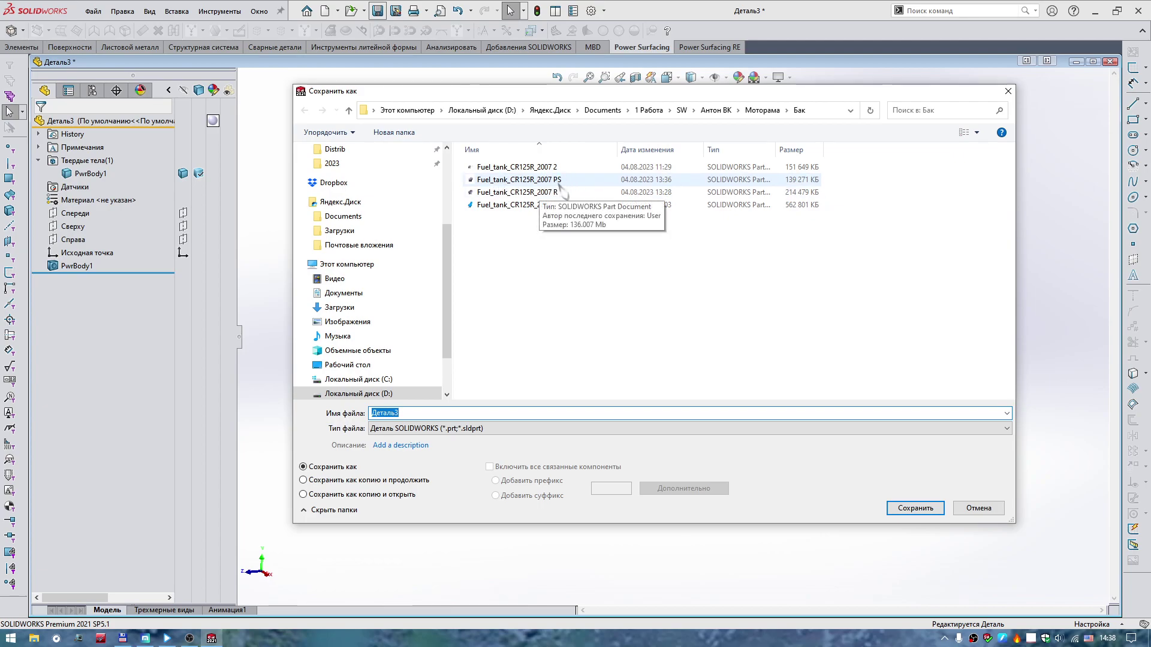
pyautogui.click(557, 181)
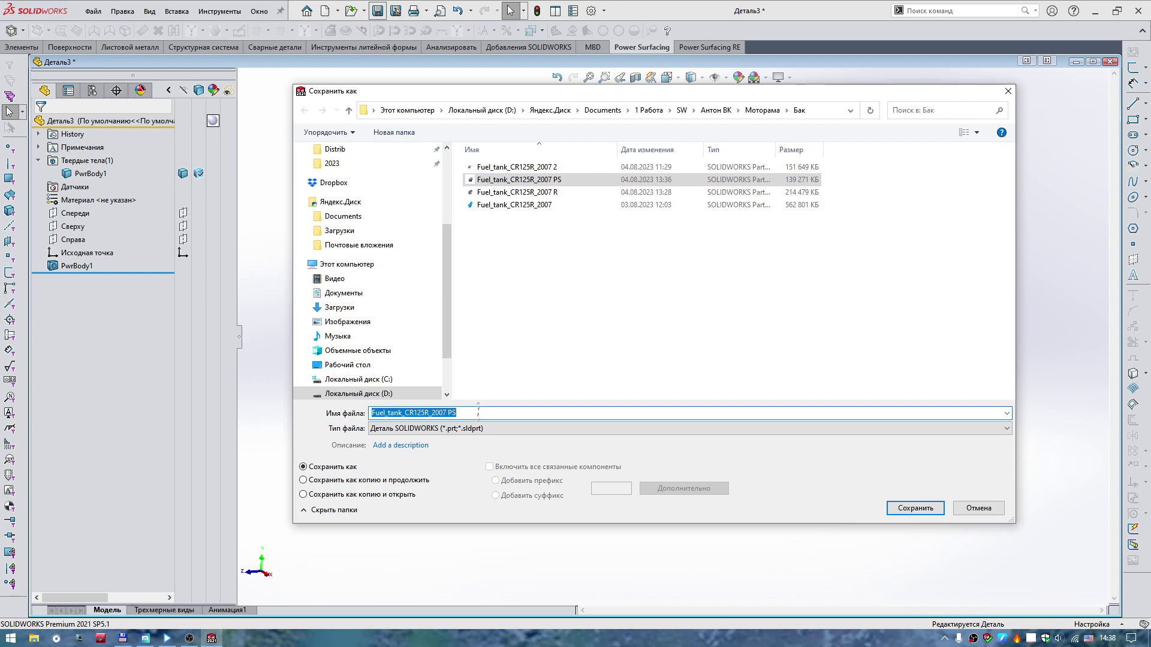
pyautogui.click(978, 509)
pyautogui.click(1110, 62)
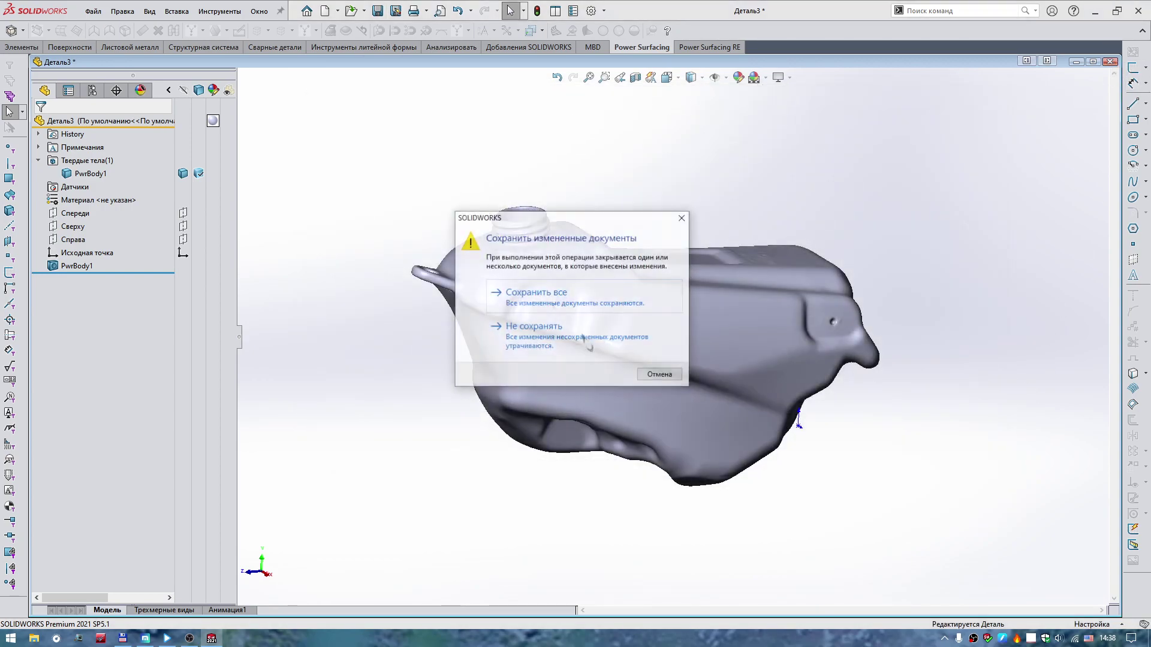
pyautogui.click(557, 341)
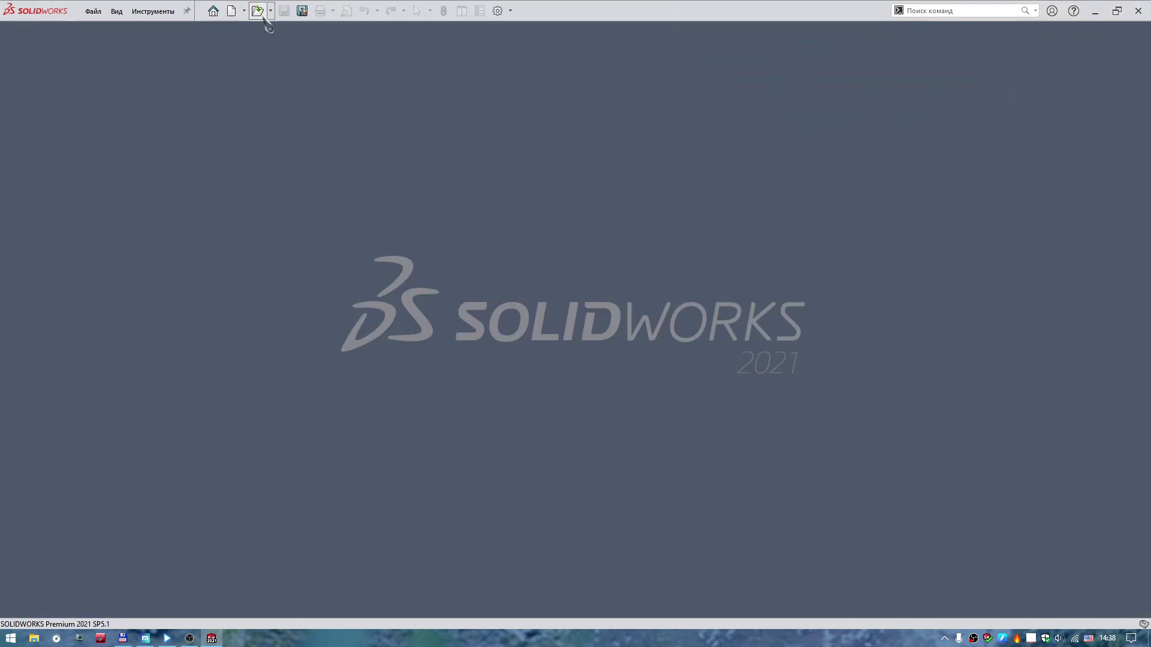
# Reopen the saved part Fuel_tank_CR125R_2007 PS and show the display pane beside the tree
pyautogui.click(264, 18)
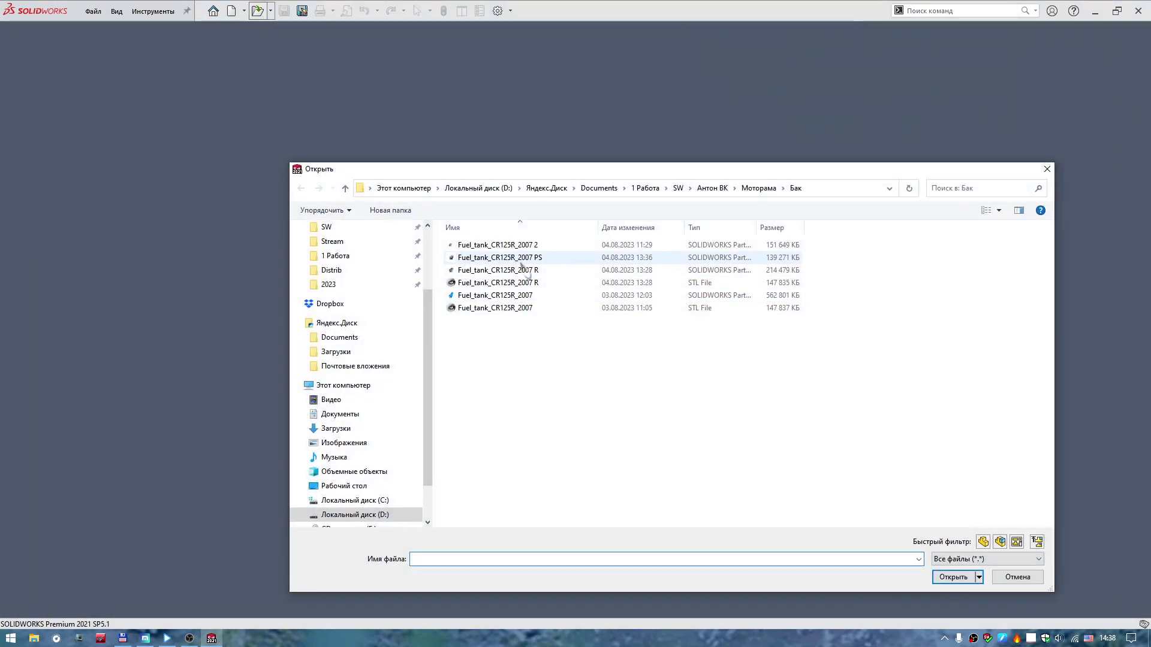
pyautogui.doubleClick(522, 270)
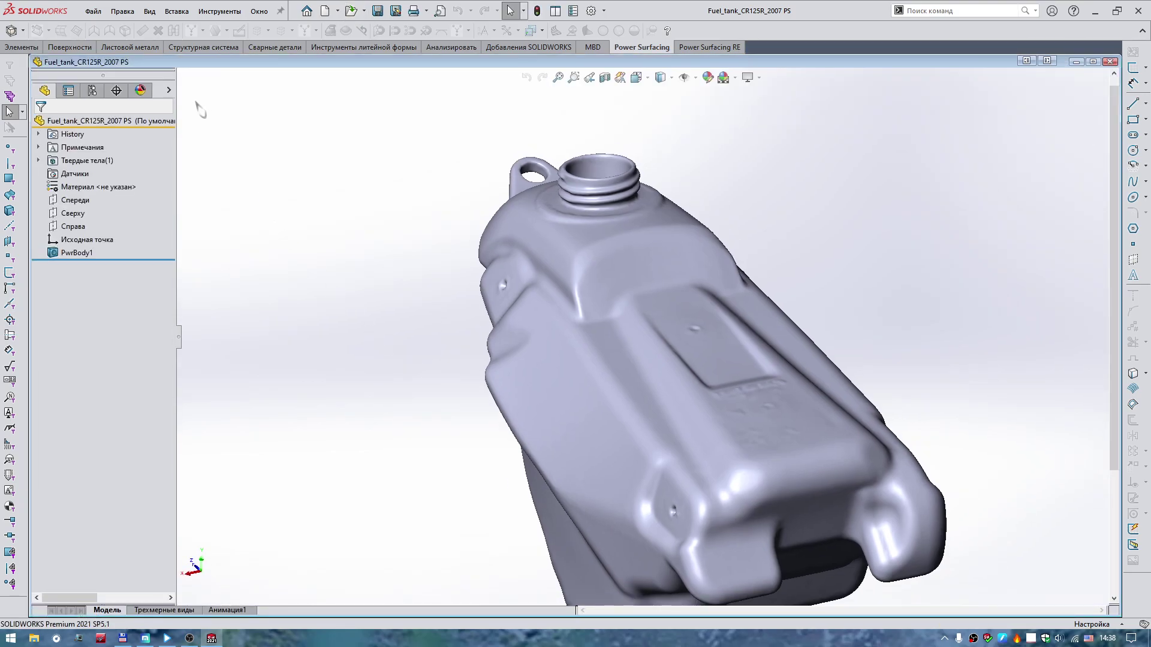
pyautogui.click(169, 90)
pyautogui.hotkey('ctrl', '7')
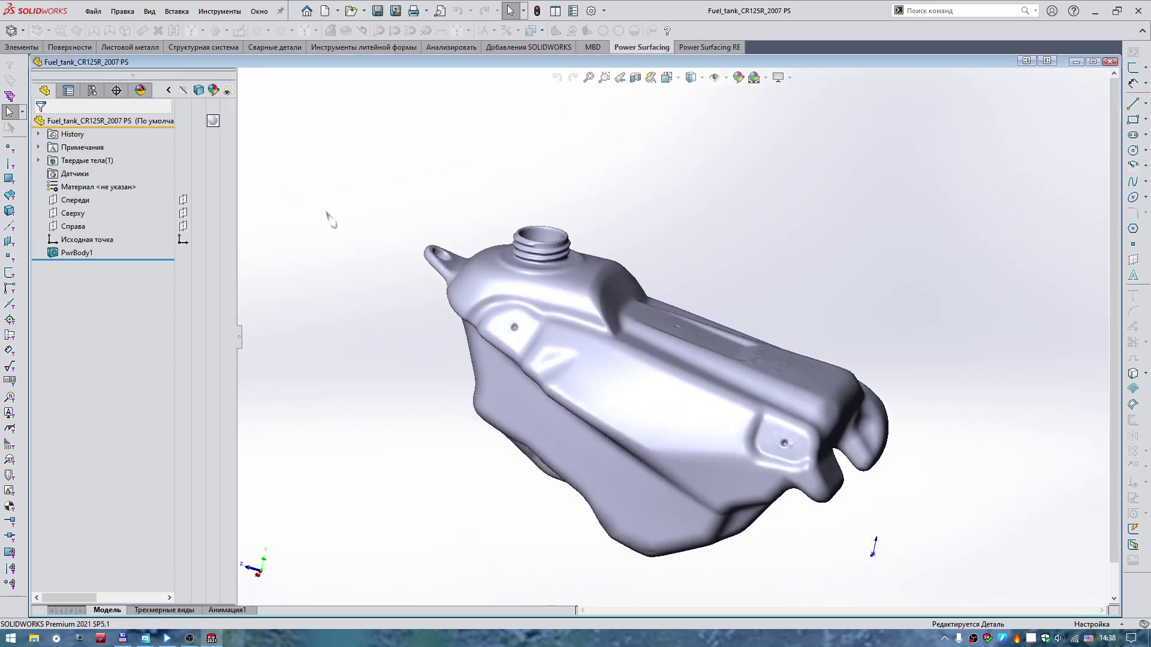
# Bring up the Welcome dialog's Недавние list of recently opened documents
pyautogui.click(365, 12)
pyautogui.click(410, 42)
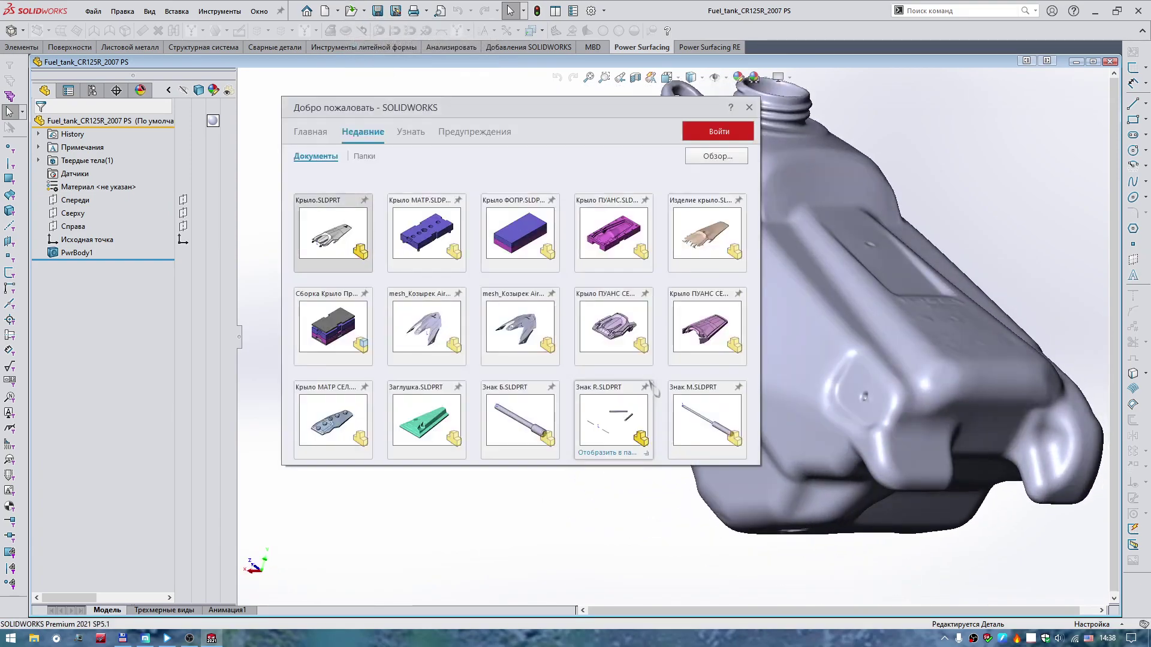
pyautogui.scroll(-3, 641, 371)
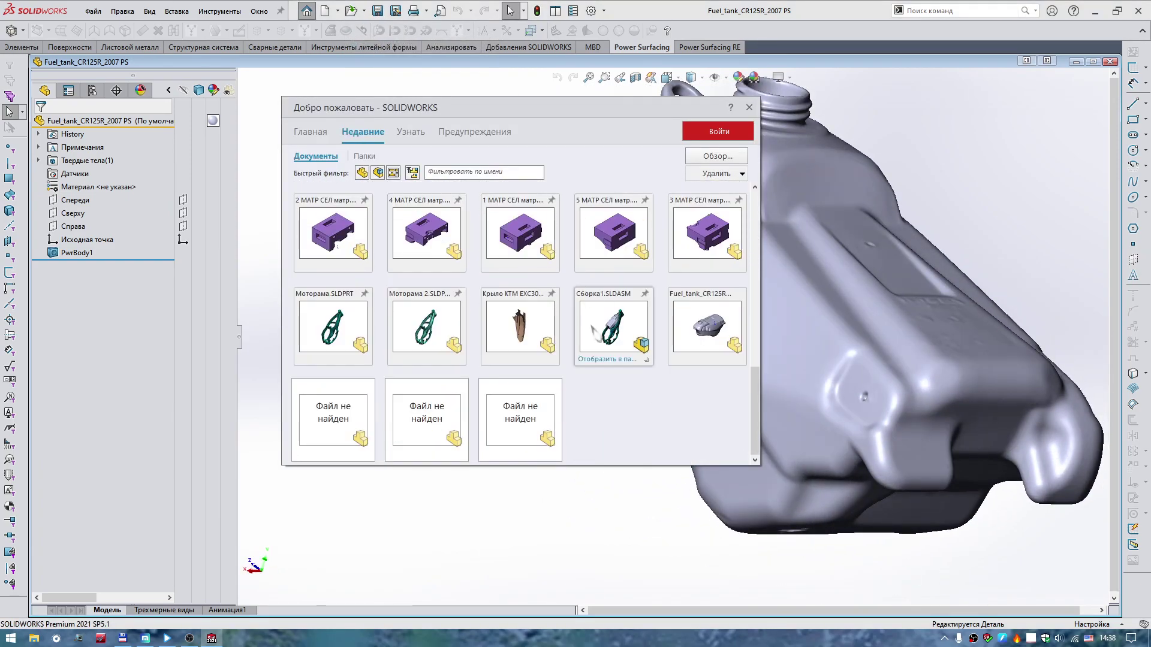
pyautogui.click(621, 331)
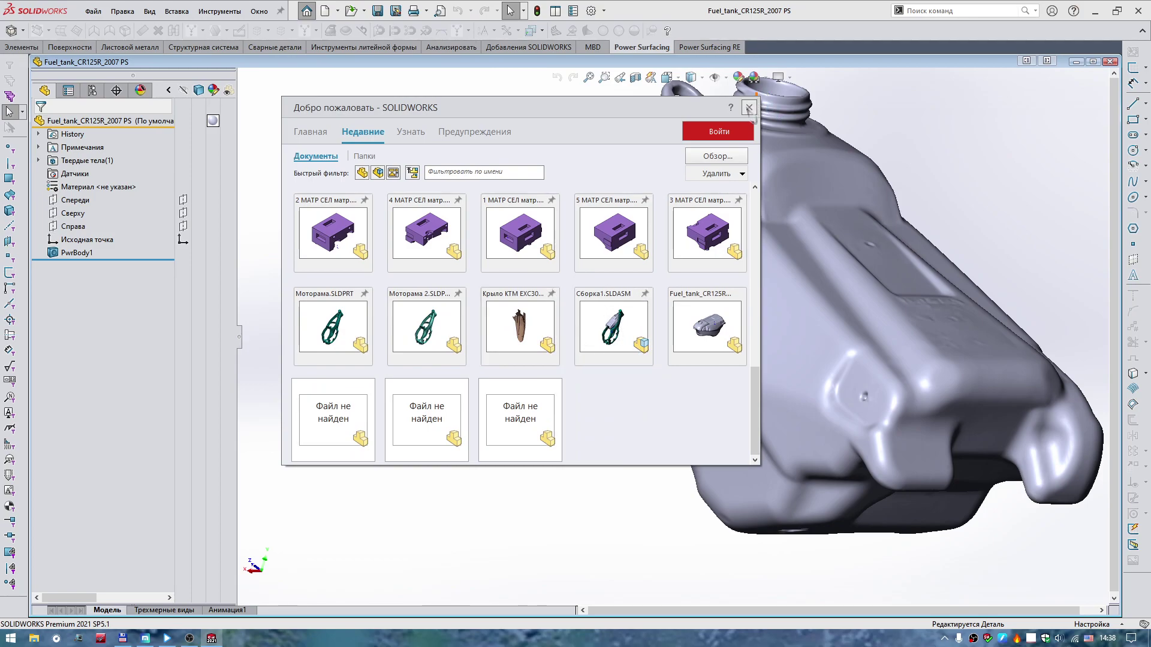
# Close the recent-documents window, select PwrBody1, and orbit and zoom before fitting the tank
pyautogui.click(749, 108)
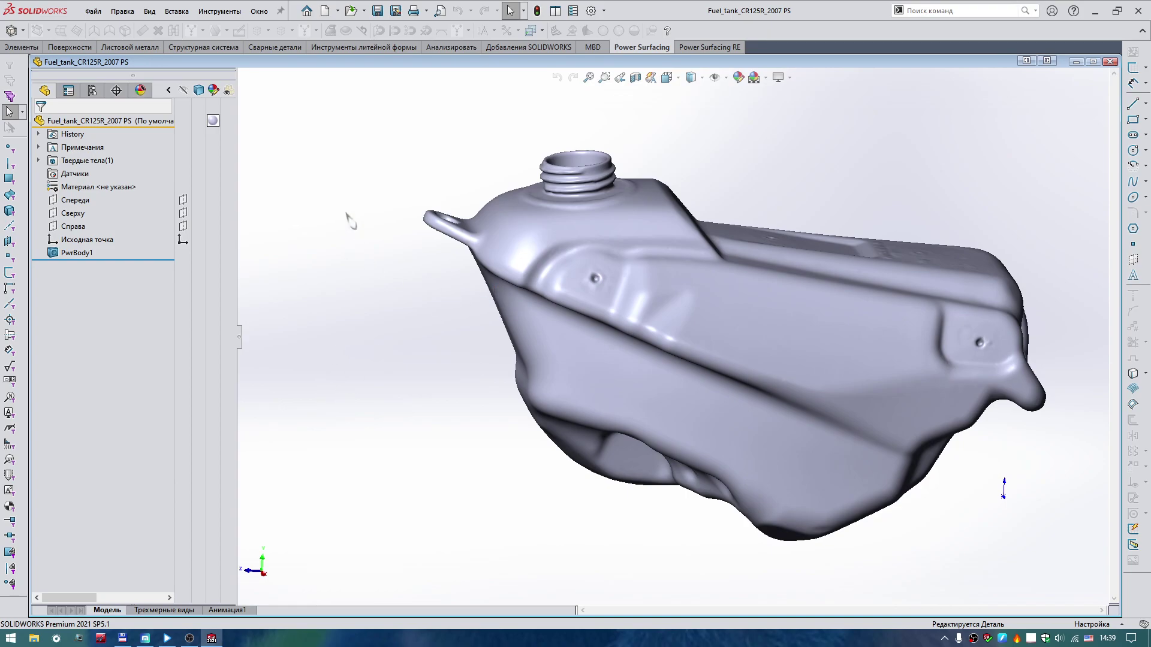
pyautogui.click(72, 255)
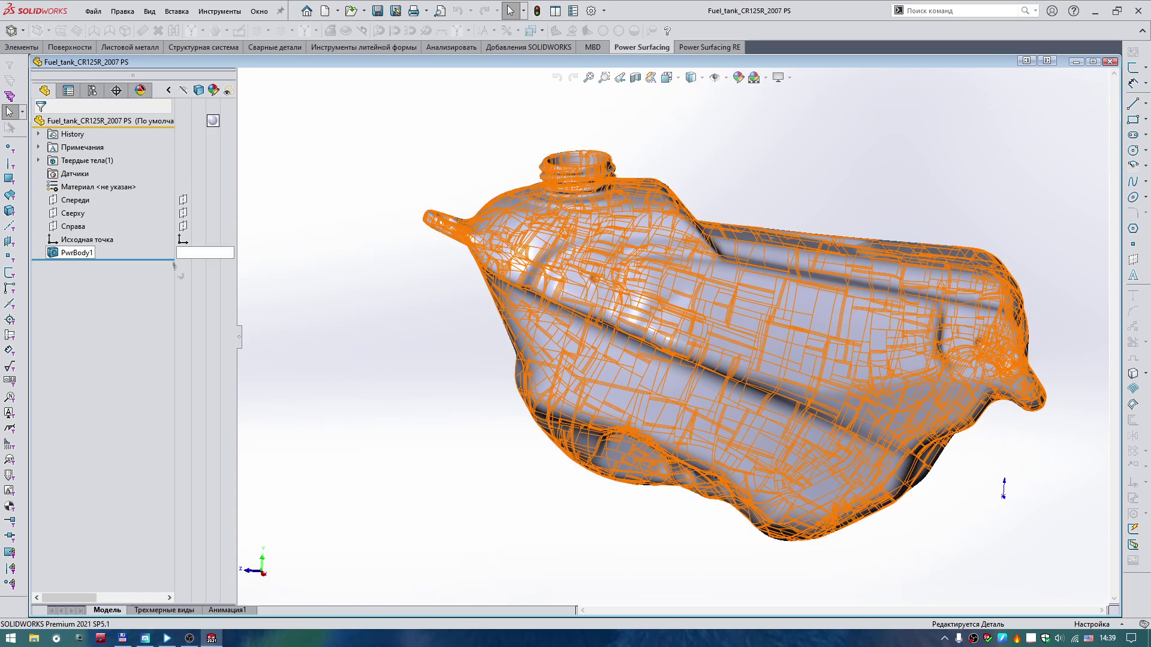
pyautogui.moveTo(563, 394)
pyautogui.mouseDown(button='middle')
pyautogui.moveTo(478, 393)
pyautogui.moveTo(527, 403)
pyautogui.moveTo(450, 440)
pyautogui.moveTo(452, 398)
pyautogui.moveTo(614, 363)
pyautogui.moveTo(623, 402)
pyautogui.moveTo(529, 424)
pyautogui.mouseUp(button='middle')
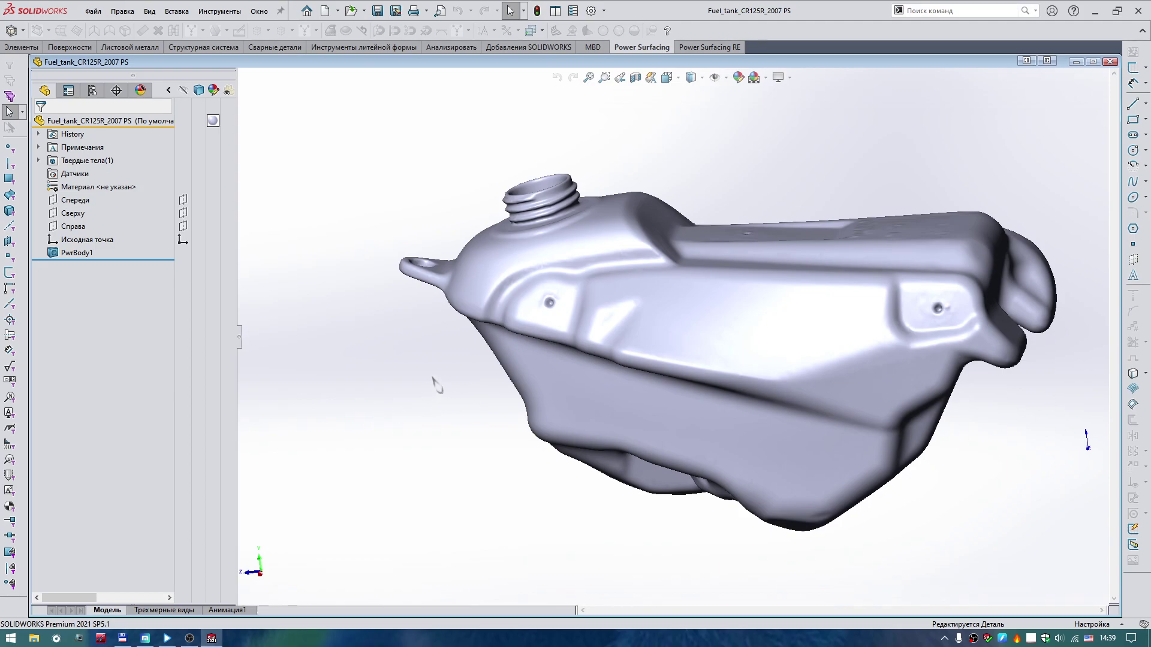
pyautogui.scroll(-3, 671, 305)
pyautogui.scroll(-2, 684, 299)
pyautogui.scroll(-2, 720, 311)
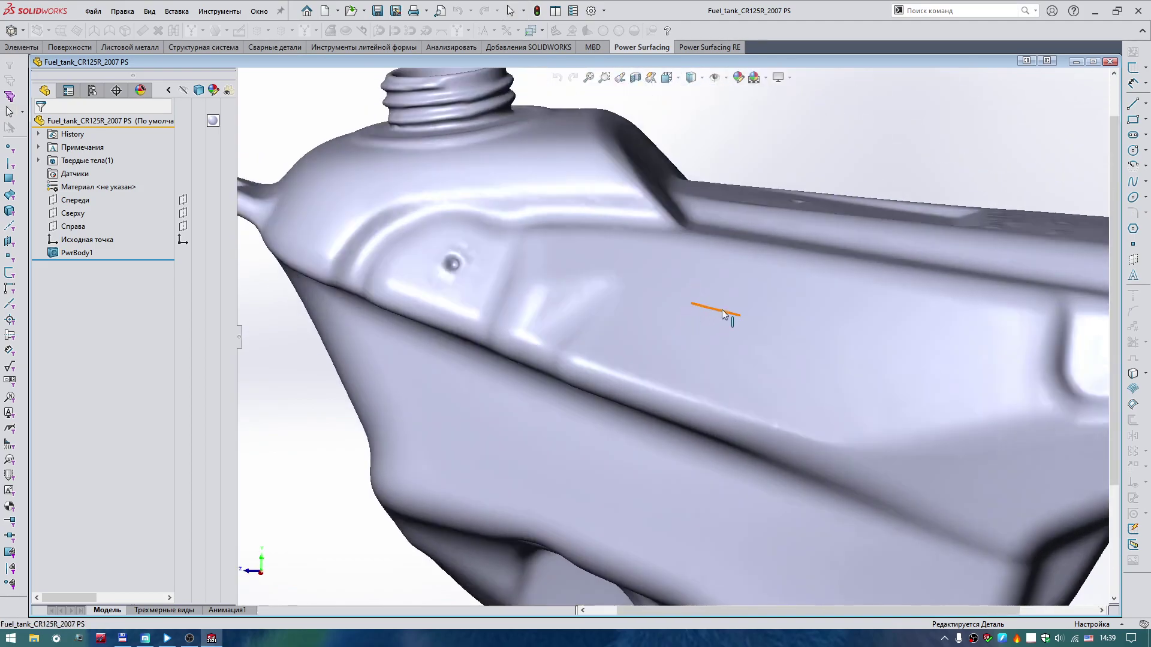
pyautogui.press('f')
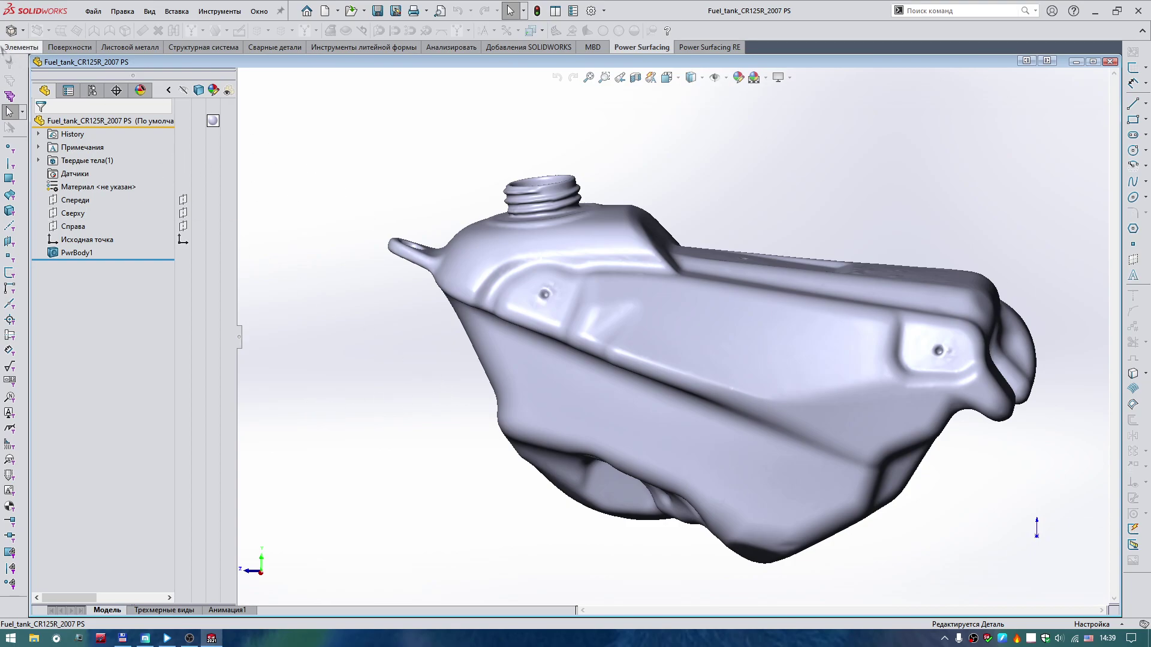
# Switch to the Элементы tab and rotate the tank to inspect another side
pyautogui.click(18, 47)
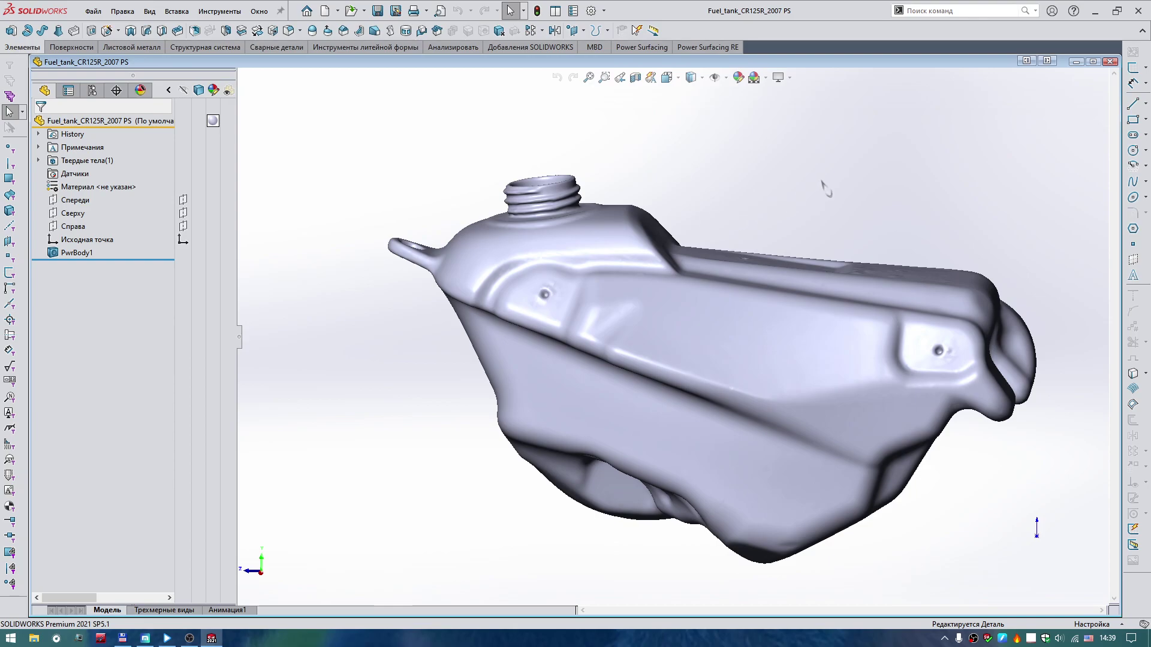
pyautogui.moveTo(815, 217)
pyautogui.mouseDown(button='middle')
pyautogui.moveTo(812, 243)
pyautogui.moveTo(822, 185)
pyautogui.moveTo(729, 346)
pyautogui.moveTo(862, 264)
pyautogui.moveTo(854, 254)
pyautogui.mouseUp(button='middle')
pyautogui.press('Escape')
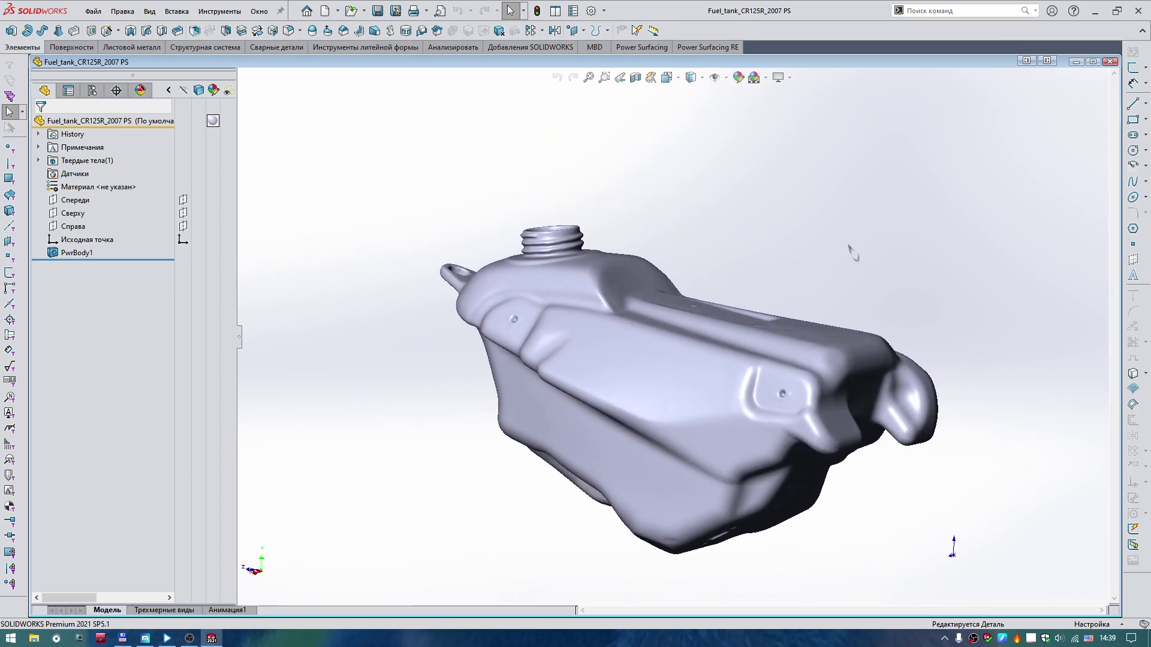